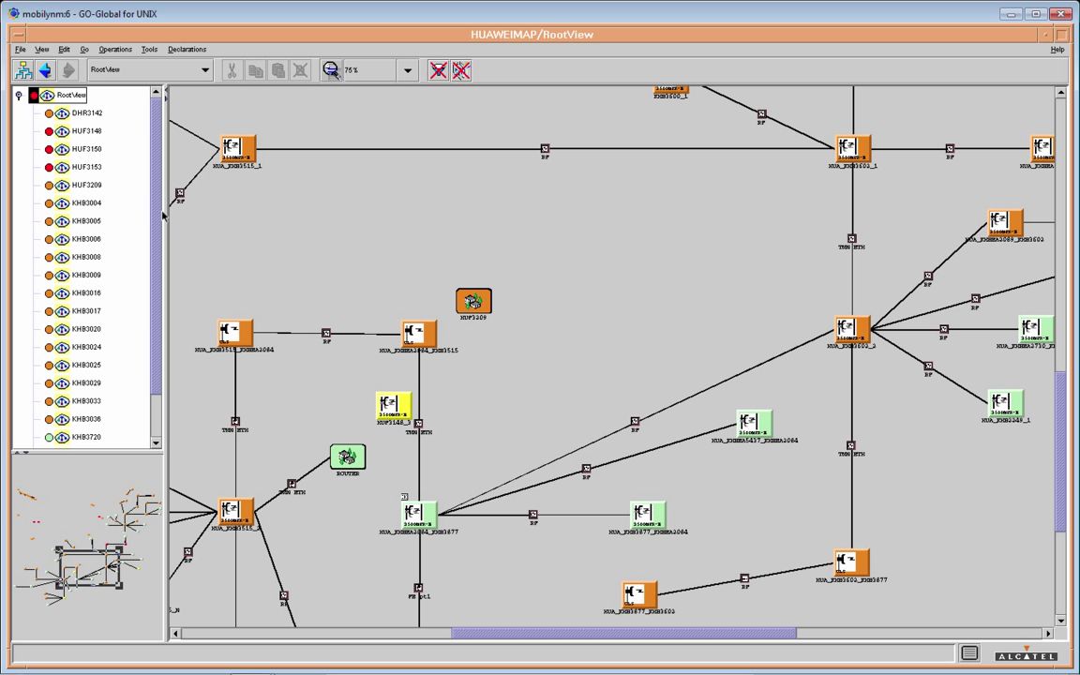
Widen the map tree pane slightly and extend it downward so the complete submap list fits.
mouse_move(162, 214)
left_mouse_down()
mouse_move(272, 217)
mouse_move(171, 214)
left_mouse_up()
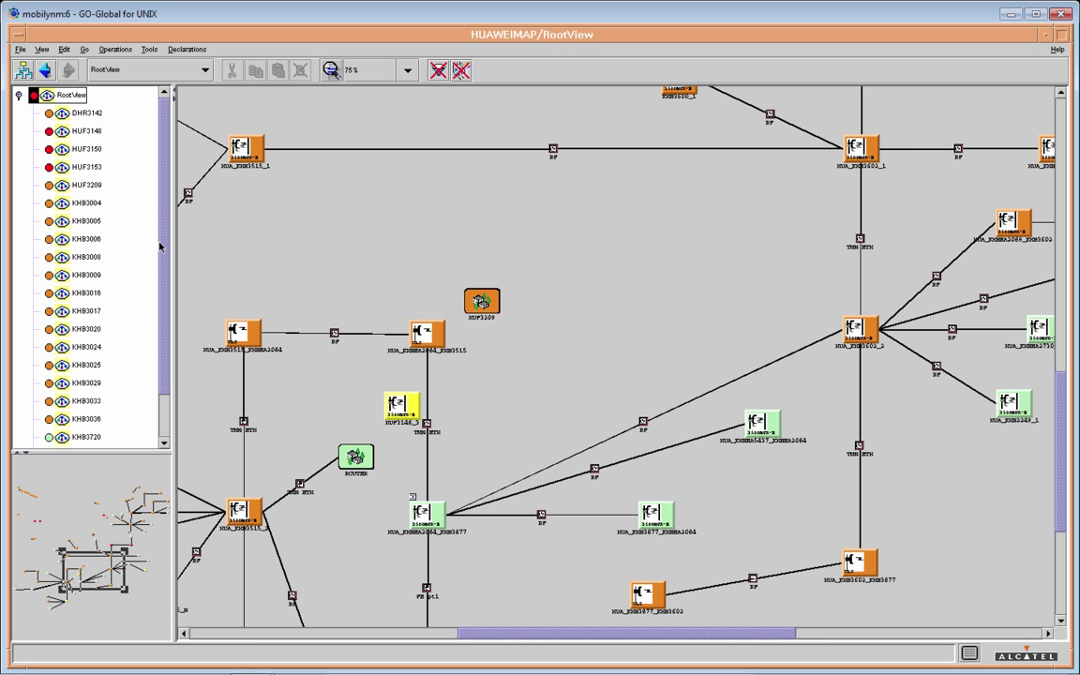
left_click_drag(97, 449, 95, 519)
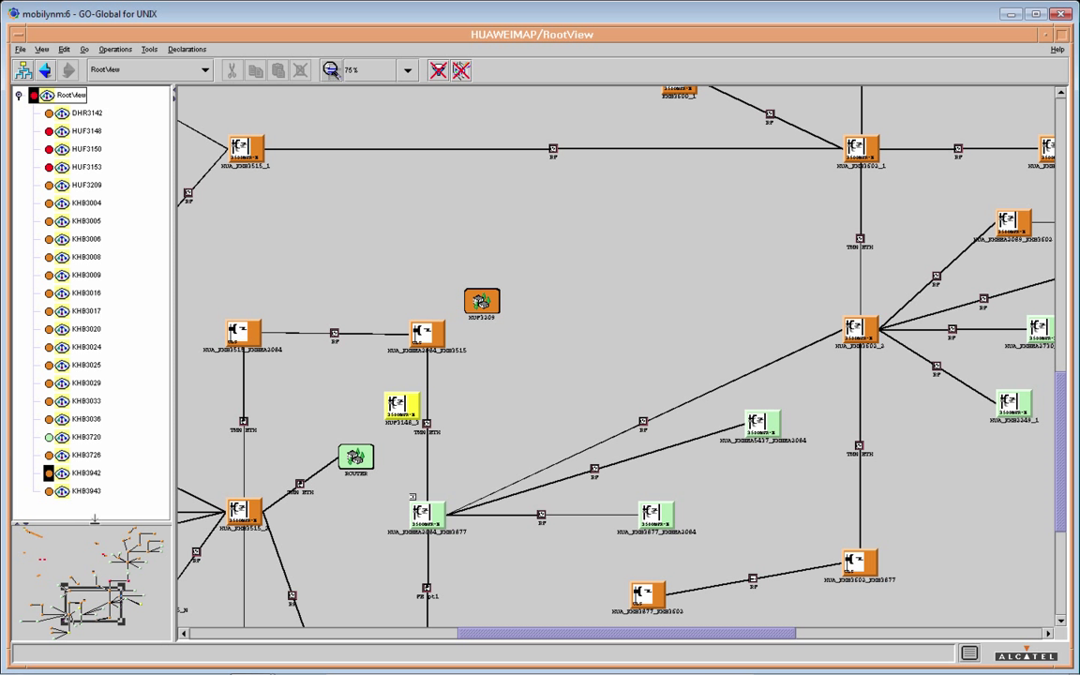
Hide and restore the tree and overview panes, and expand them over the map area and back.
left_click(175, 94)
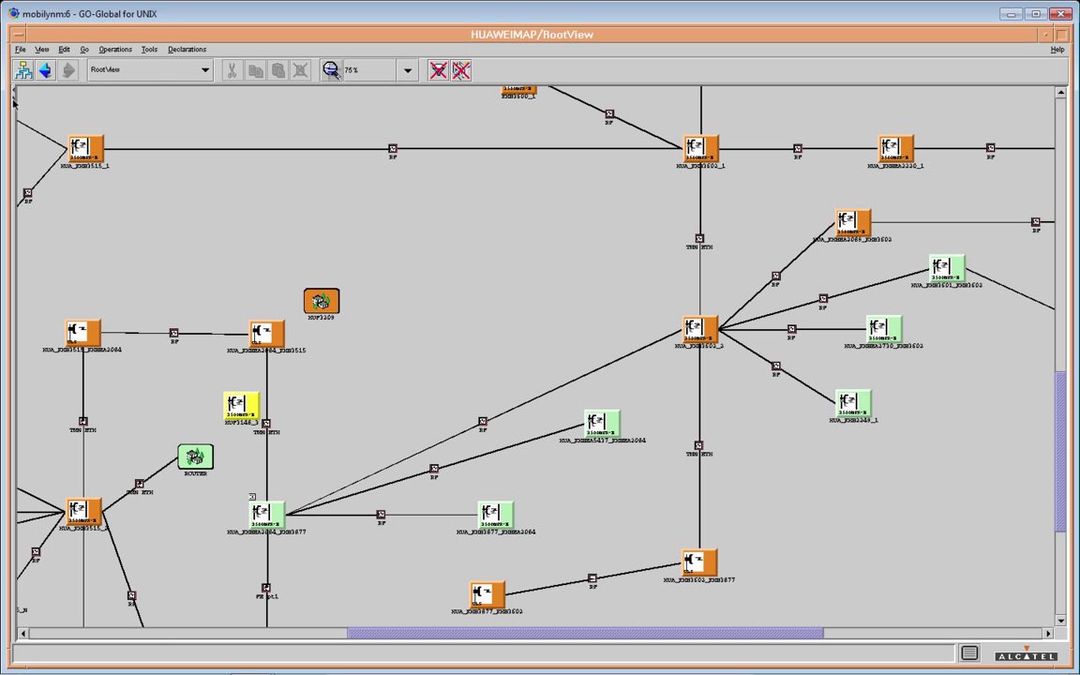
left_click(14, 101)
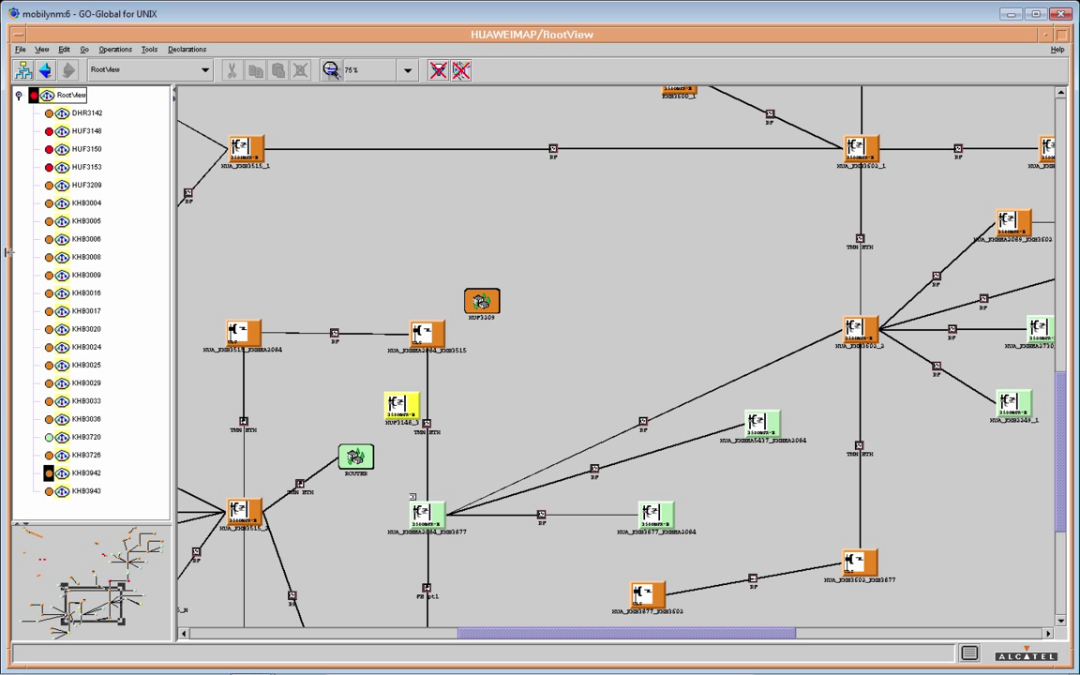
left_click(26, 525)
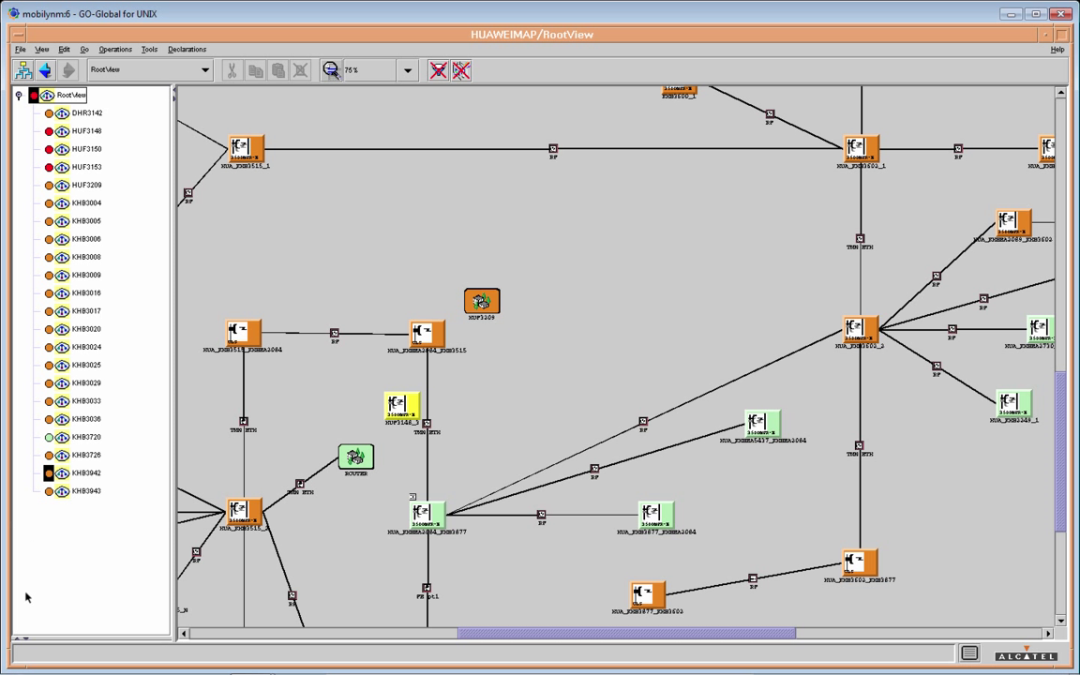
left_click(17, 641)
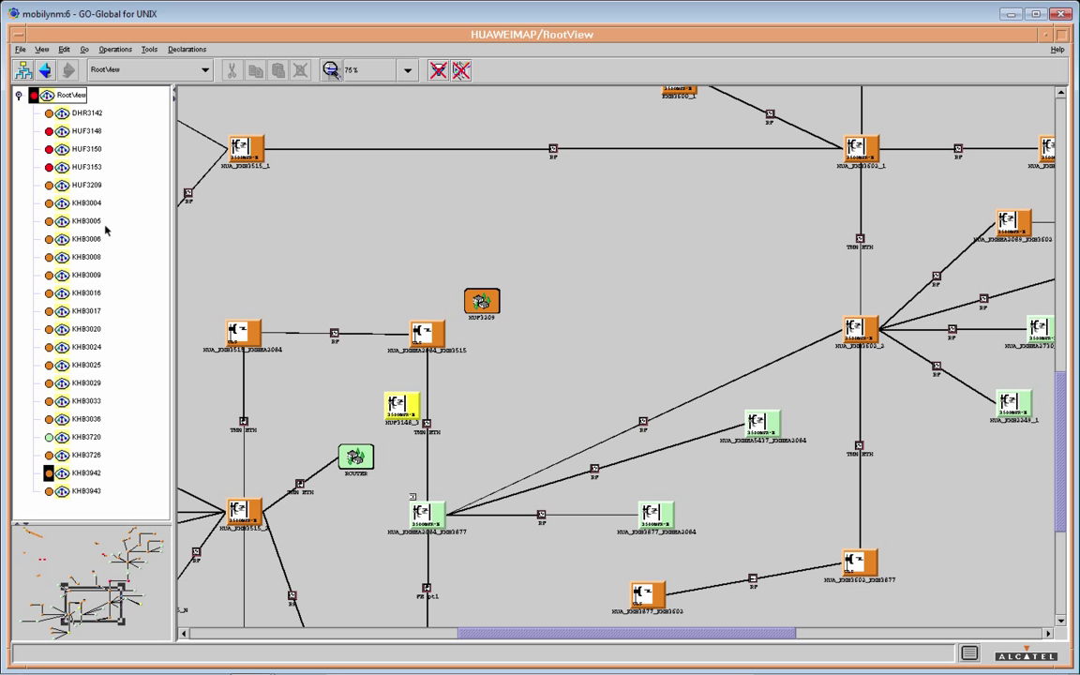
left_click(174, 103)
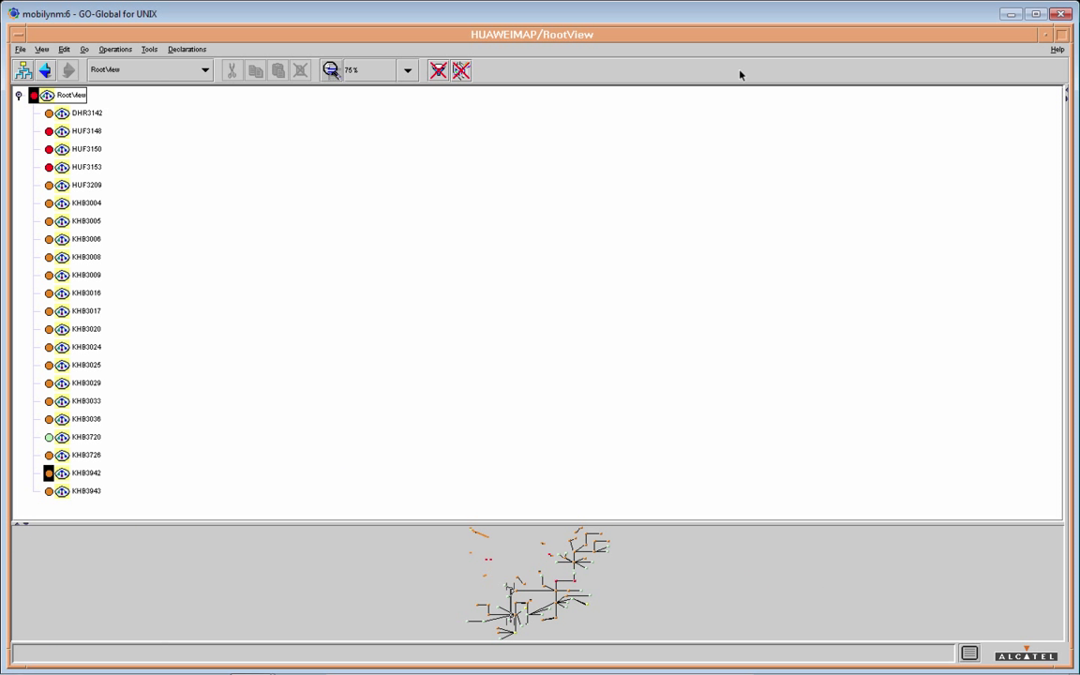
left_click(1066, 94)
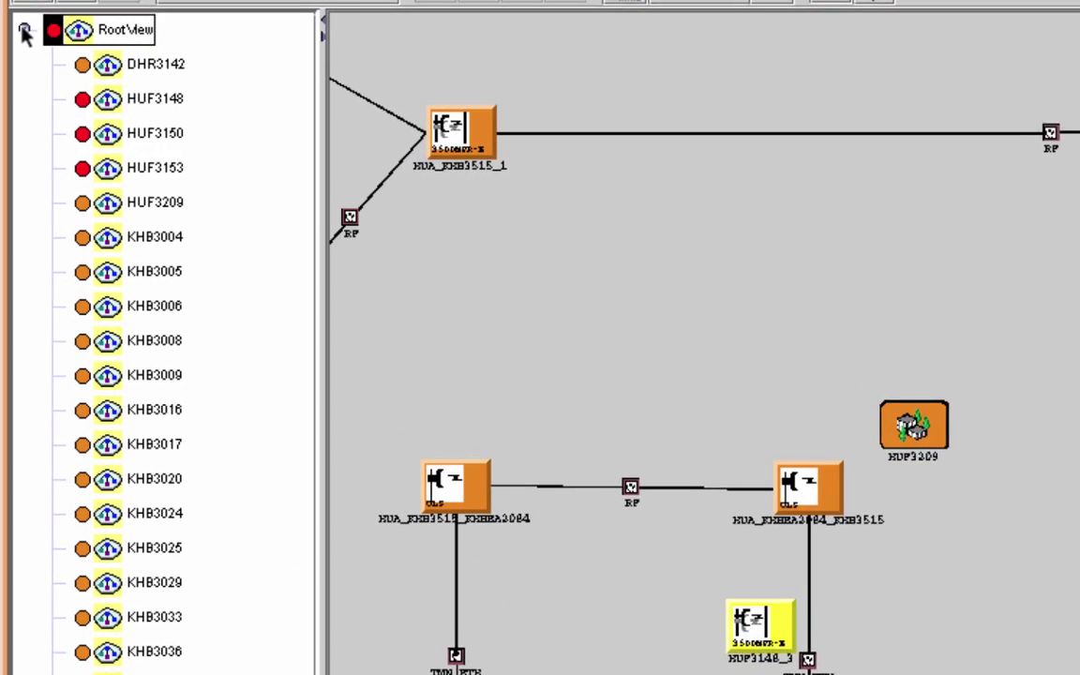
Collapse and re-expand the RootView branch of the map tree several times.
left_click(25, 32)
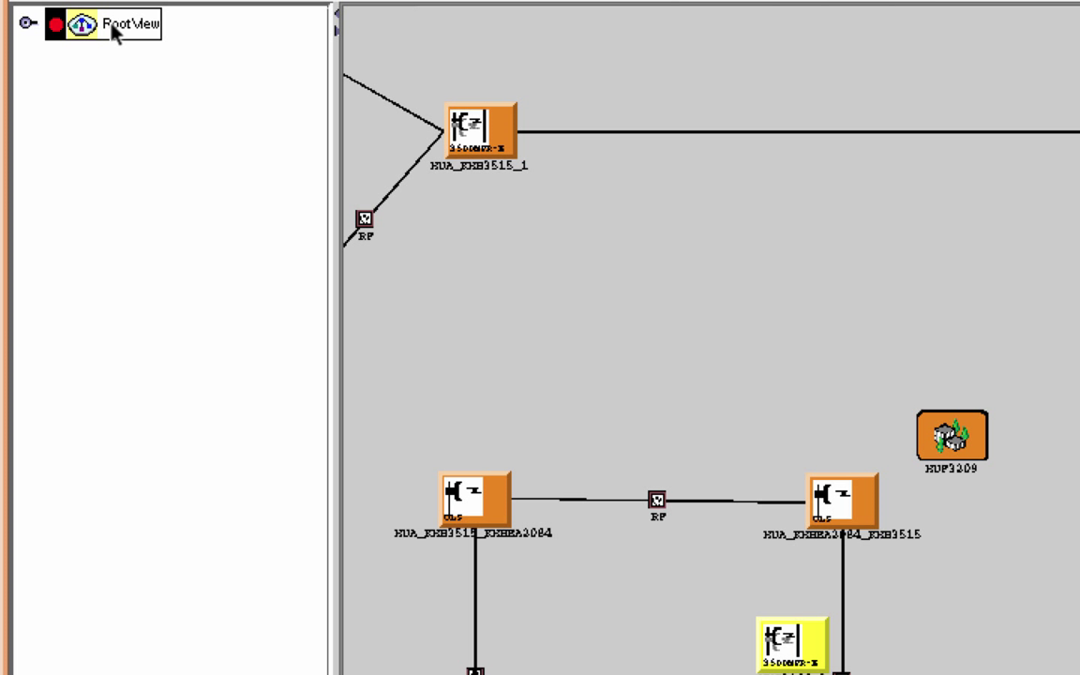
left_click(26, 27)
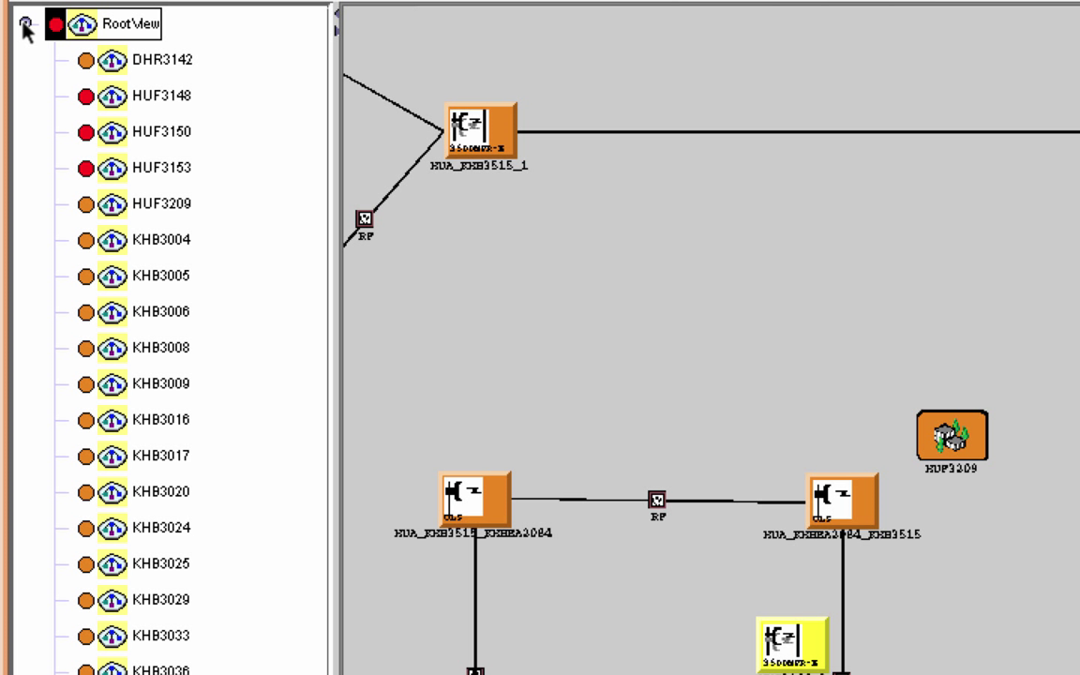
left_click(26, 25)
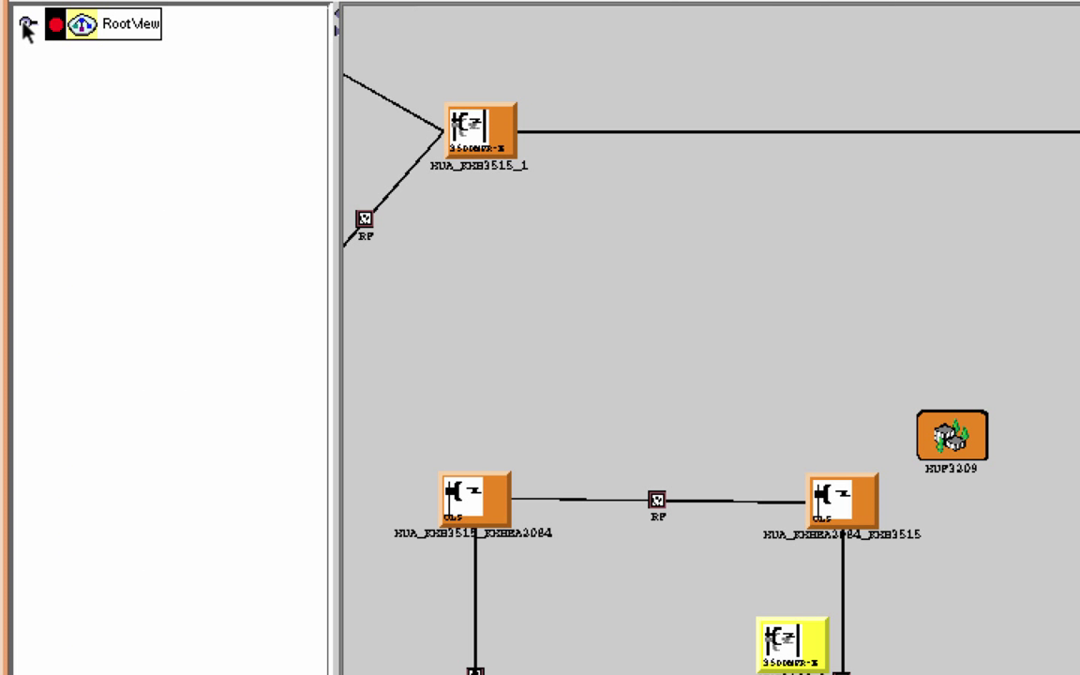
left_click(25, 25)
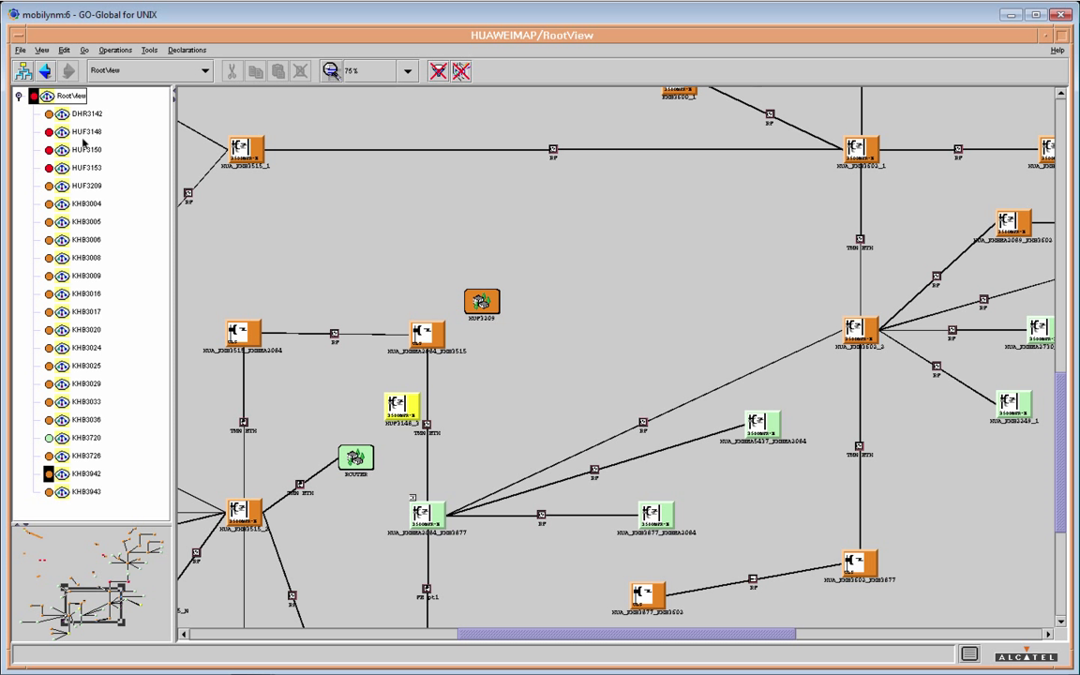
left_click(19, 96)
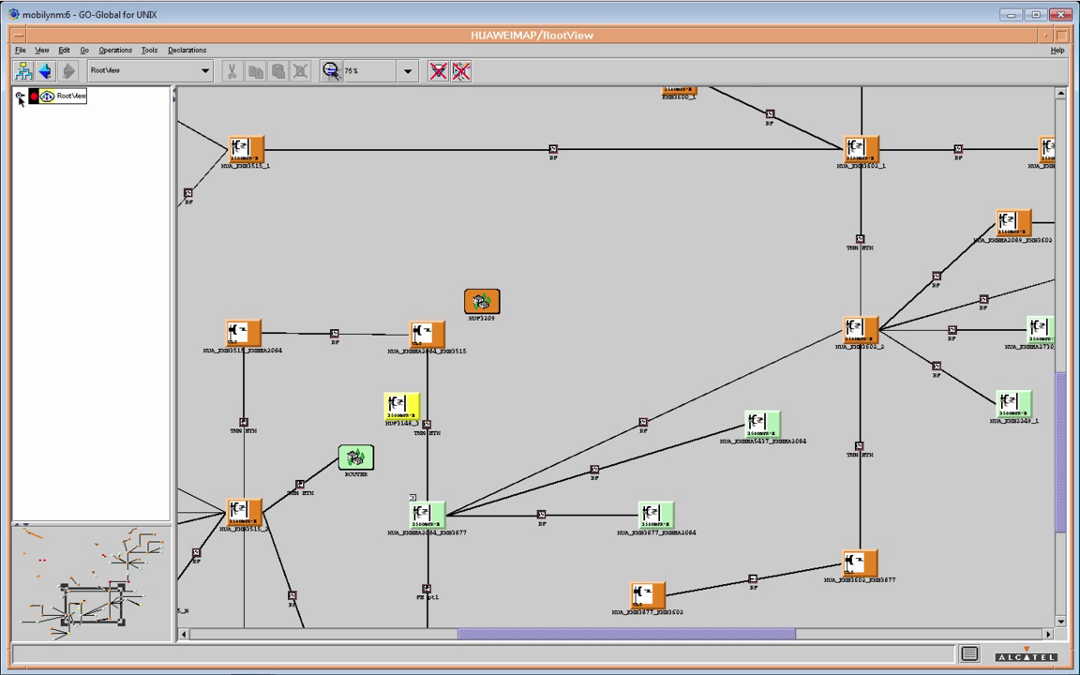
left_click(19, 94)
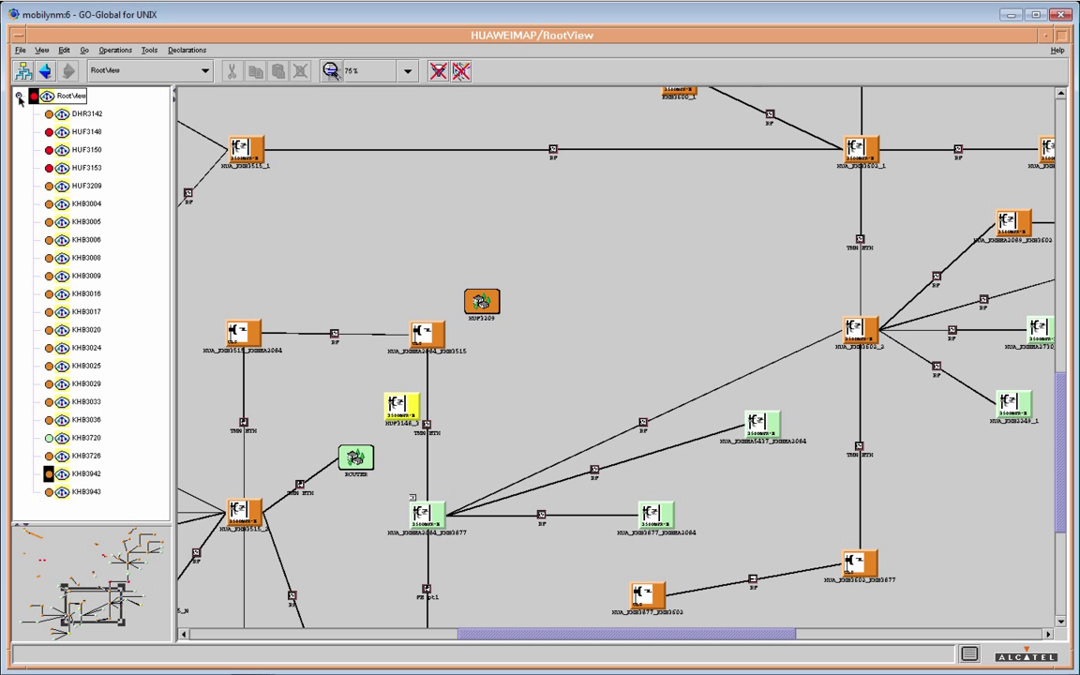
View the submaps from DHR3142 down to KHB3004 in turn, and collapse and re-expand the RootView branch.
double_click(75, 113)
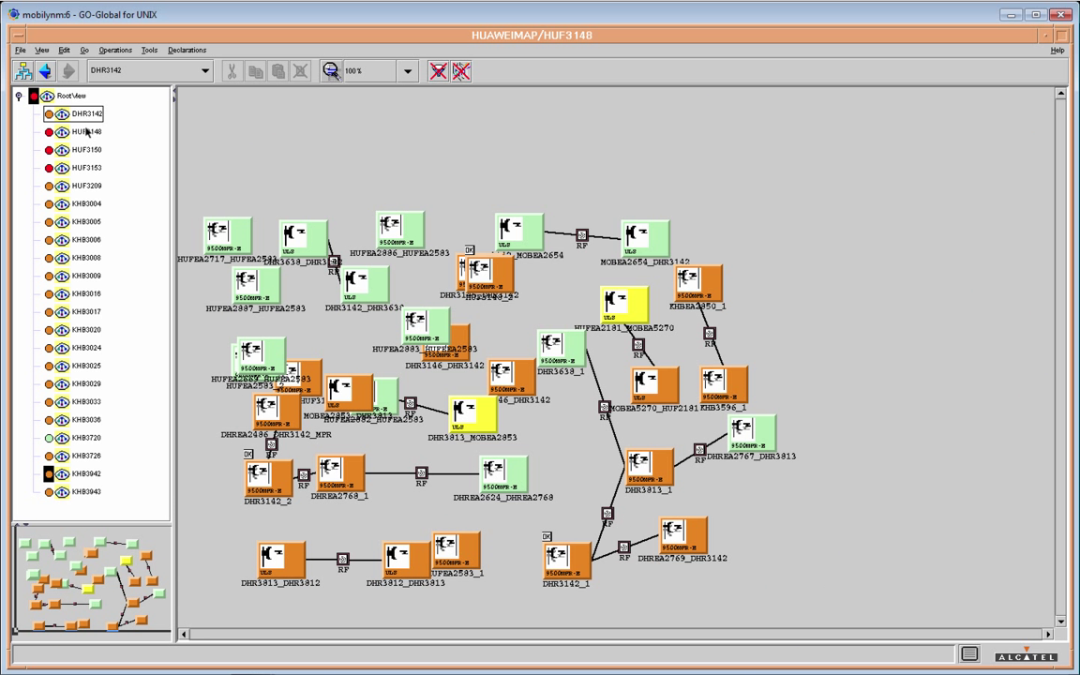
double_click(81, 131)
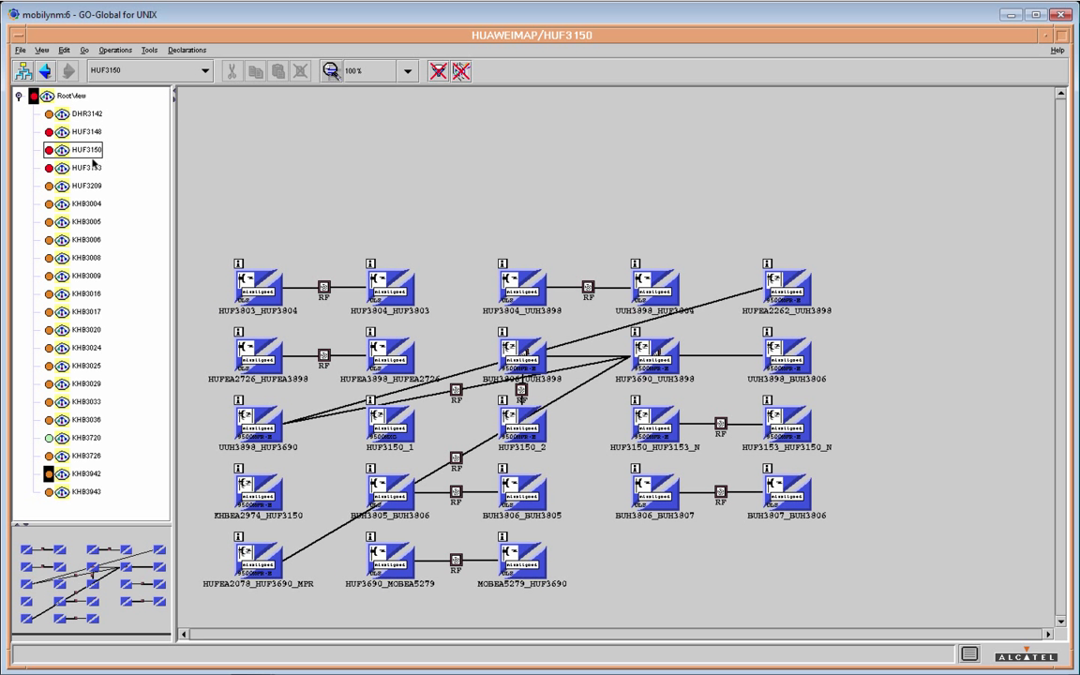
double_click(86, 167)
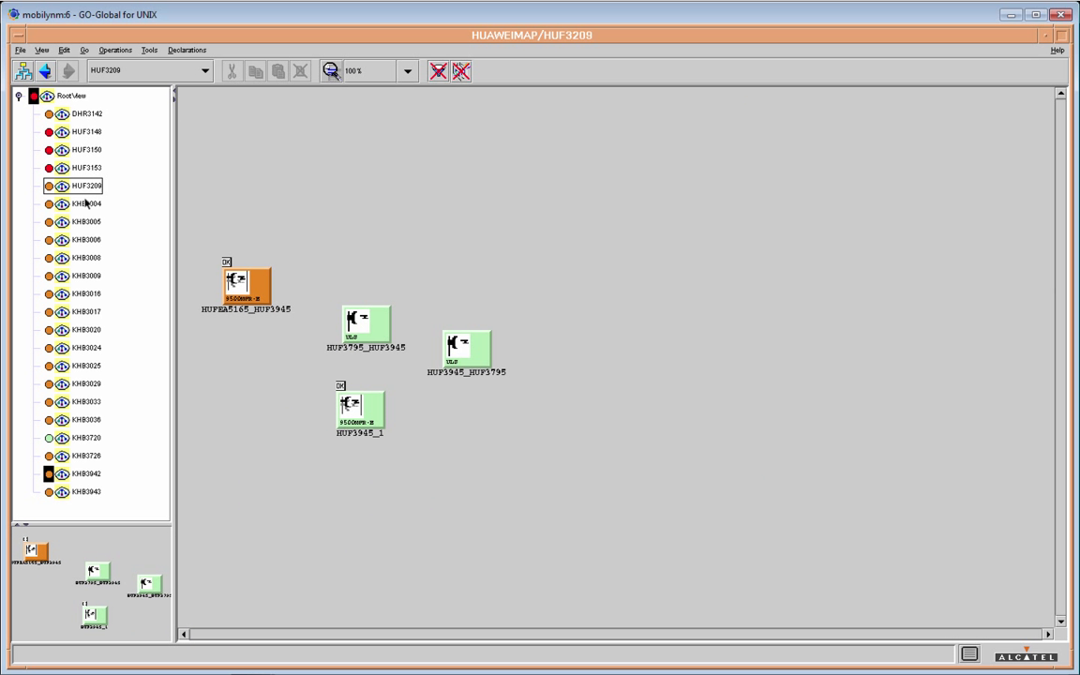
double_click(85, 203)
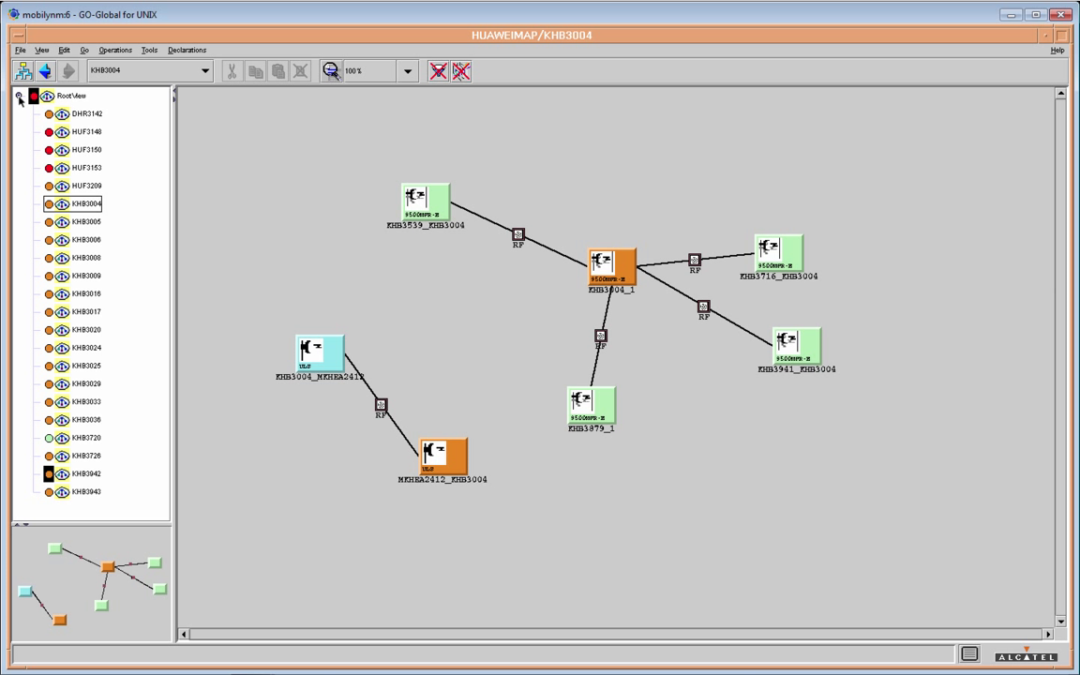
left_click(20, 97)
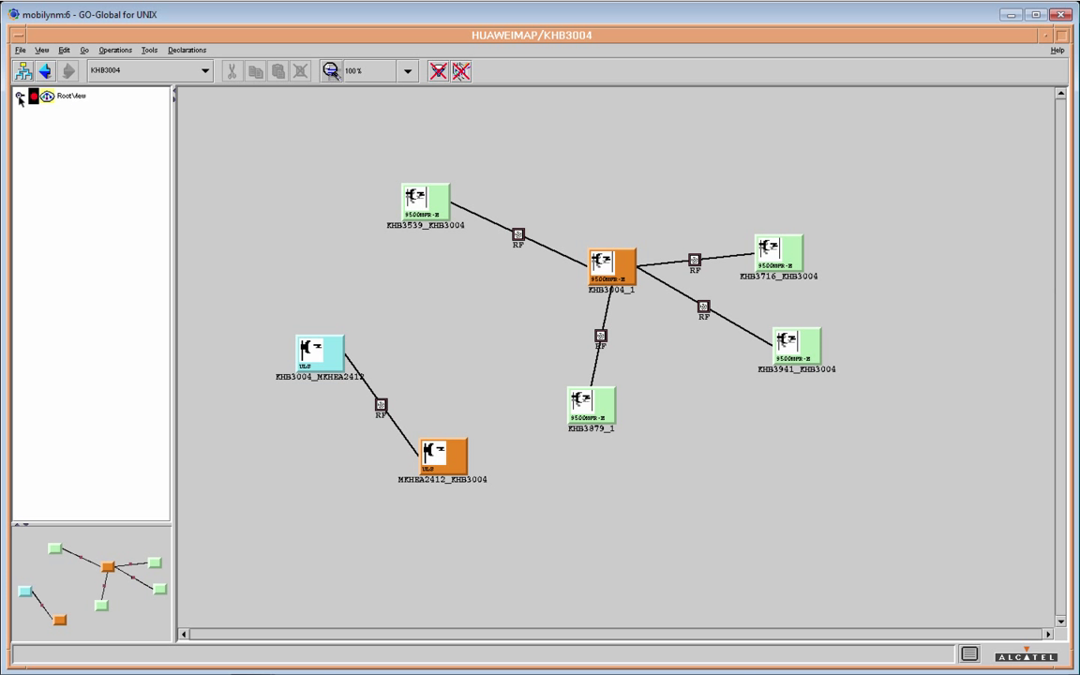
left_click(20, 97)
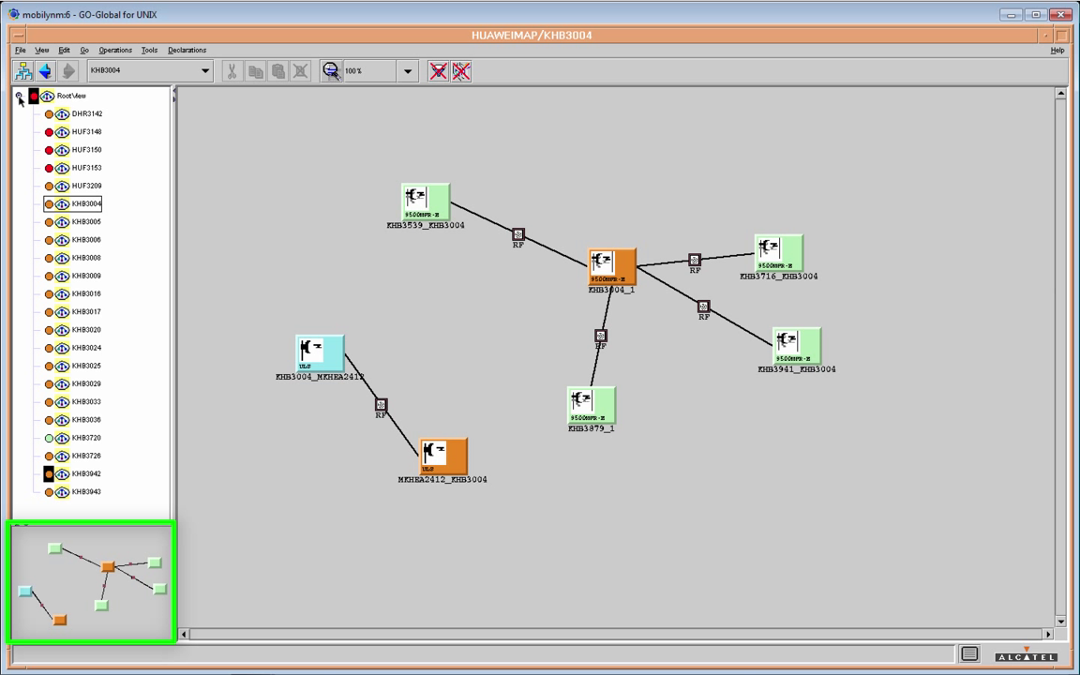
View the submaps HUF3209, HUF3153, HUF3150, HUF3148 and DHR3142 one after another.
left_click(83, 186)
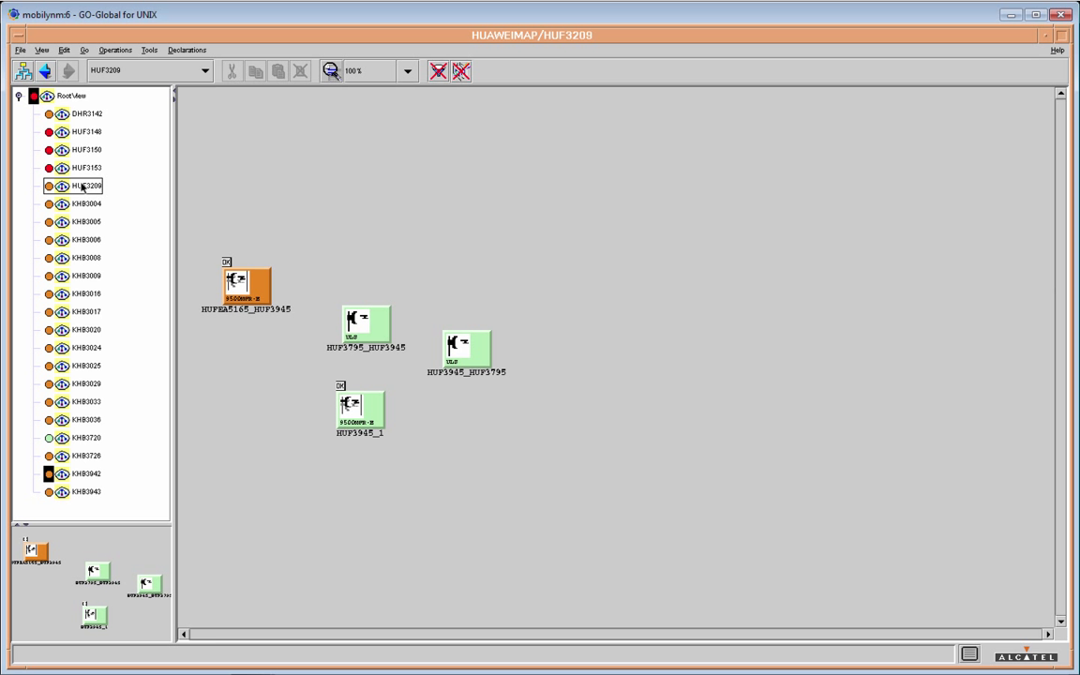
left_click(84, 168)
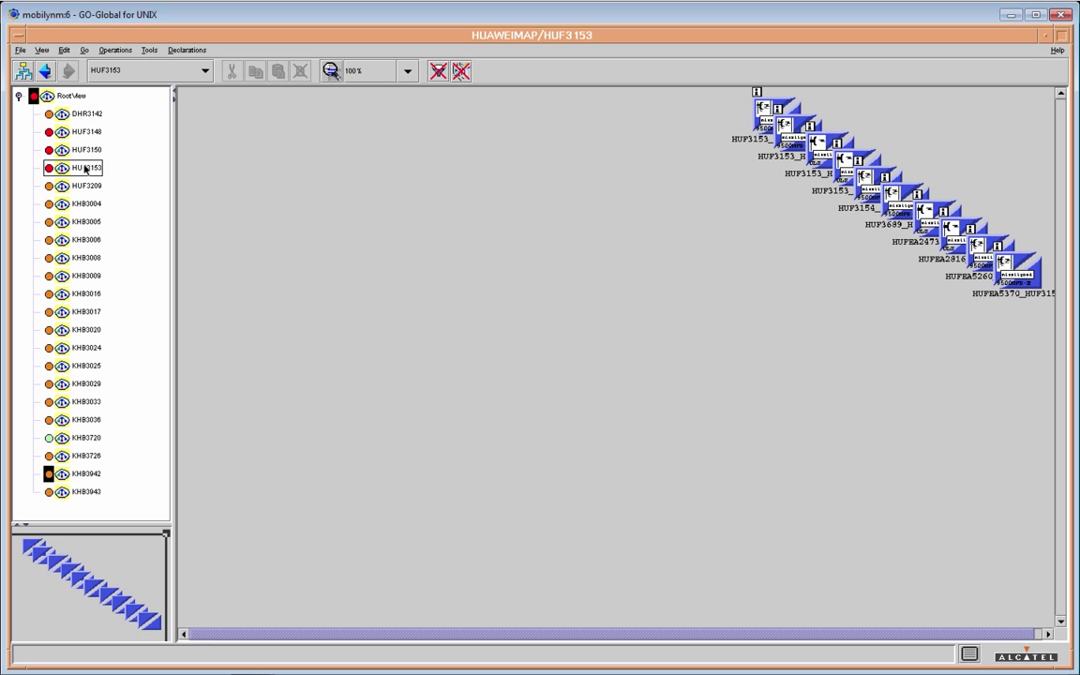
left_click(86, 150)
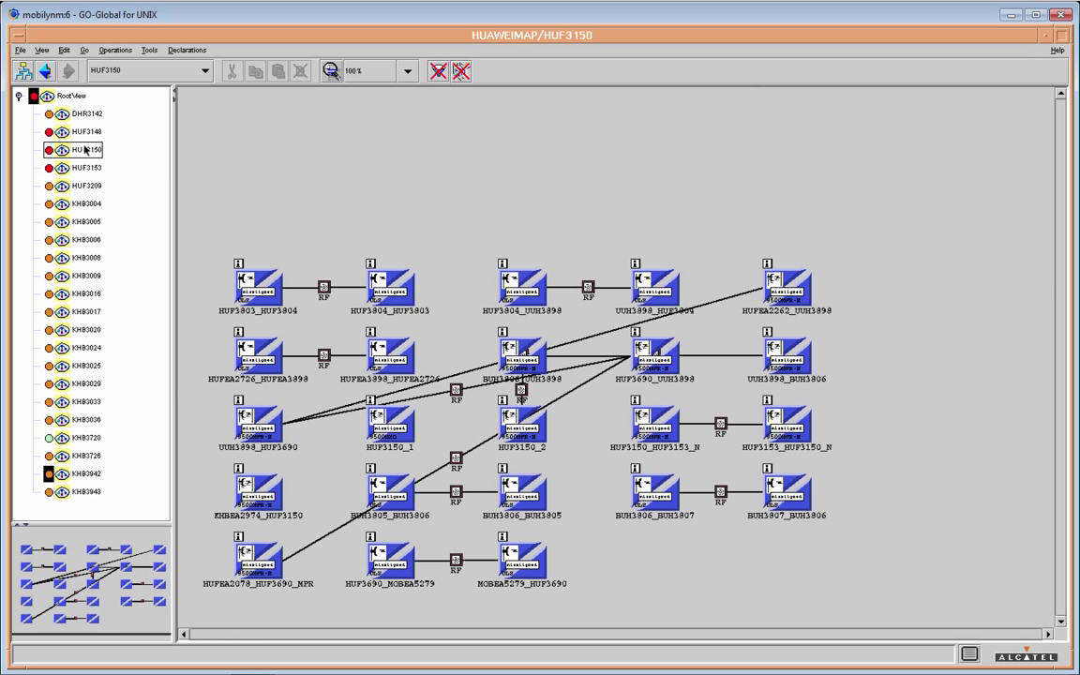
left_click(87, 132)
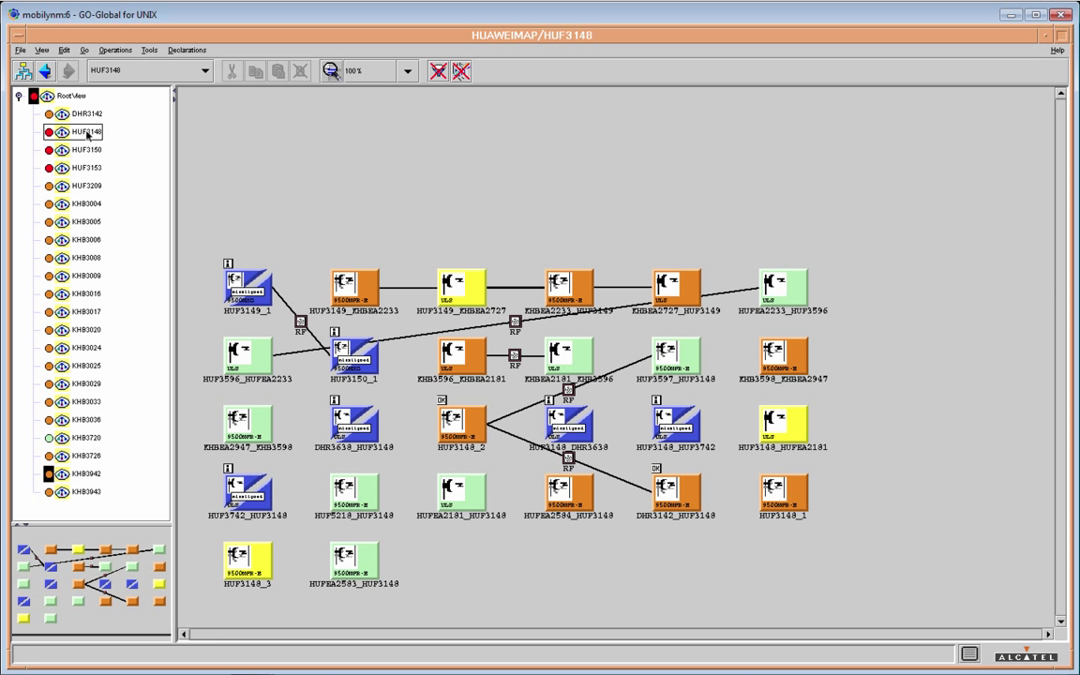
left_click(87, 115)
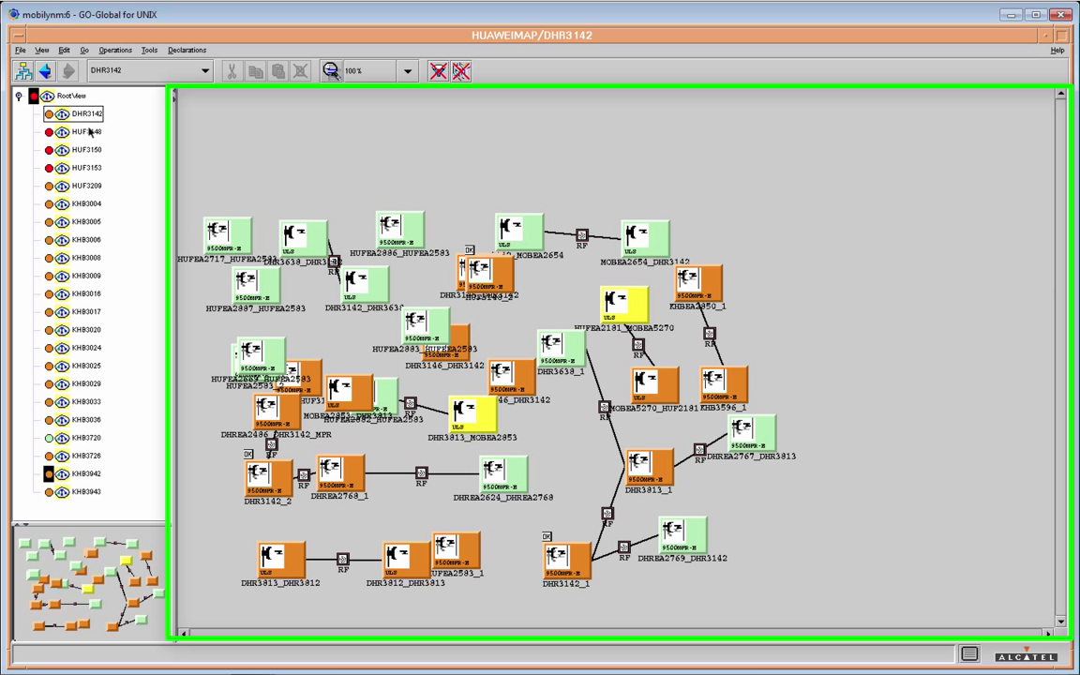
View each submap in turn from HUF3148 down to KHB3006.
left_click(88, 133)
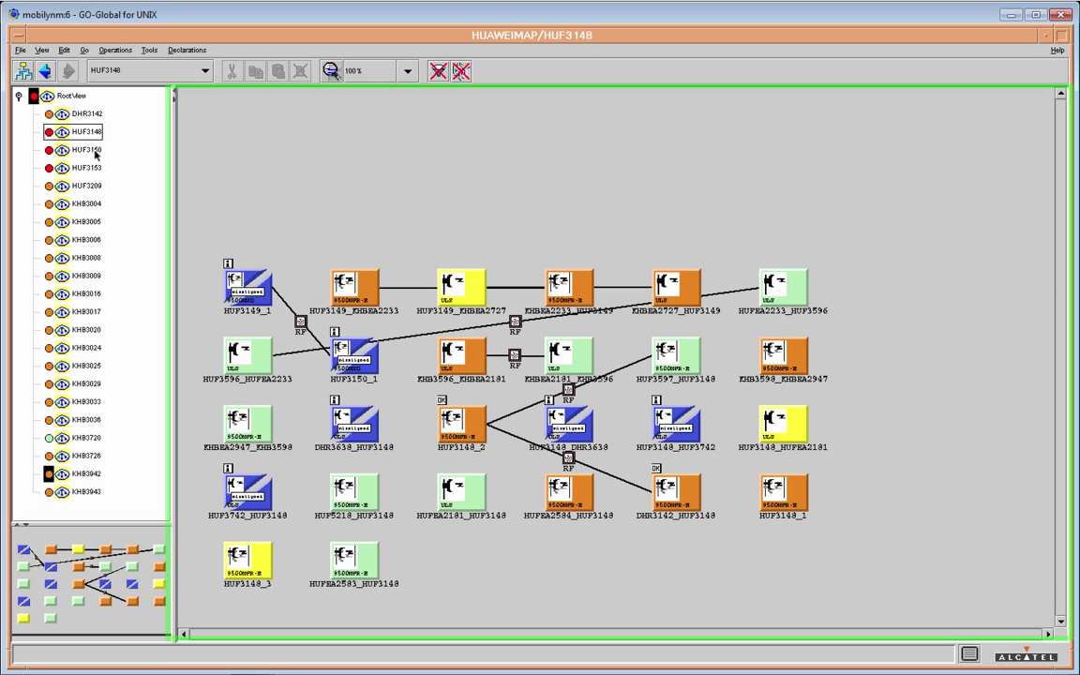
left_click(94, 149)
left_click(92, 169)
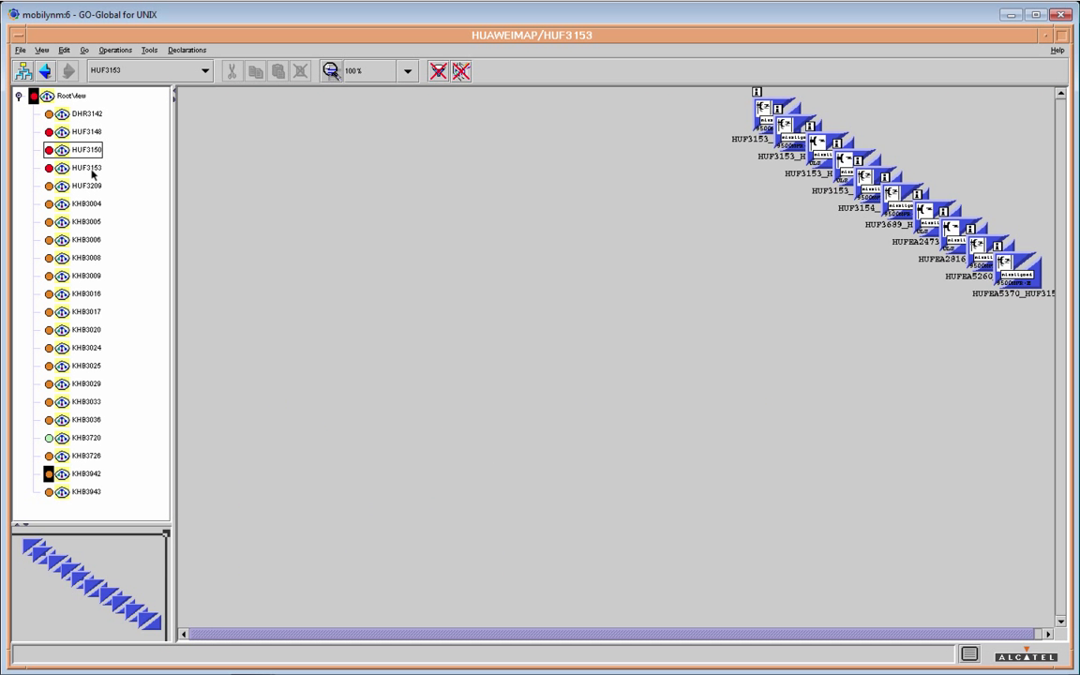
left_click(90, 186)
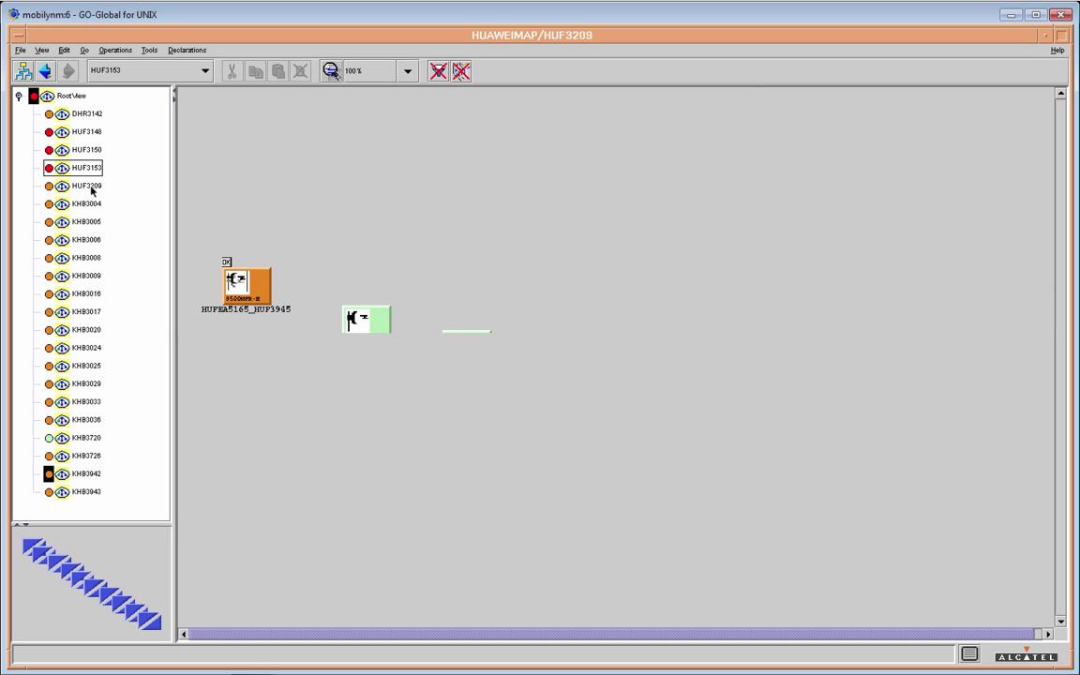
left_click(85, 206)
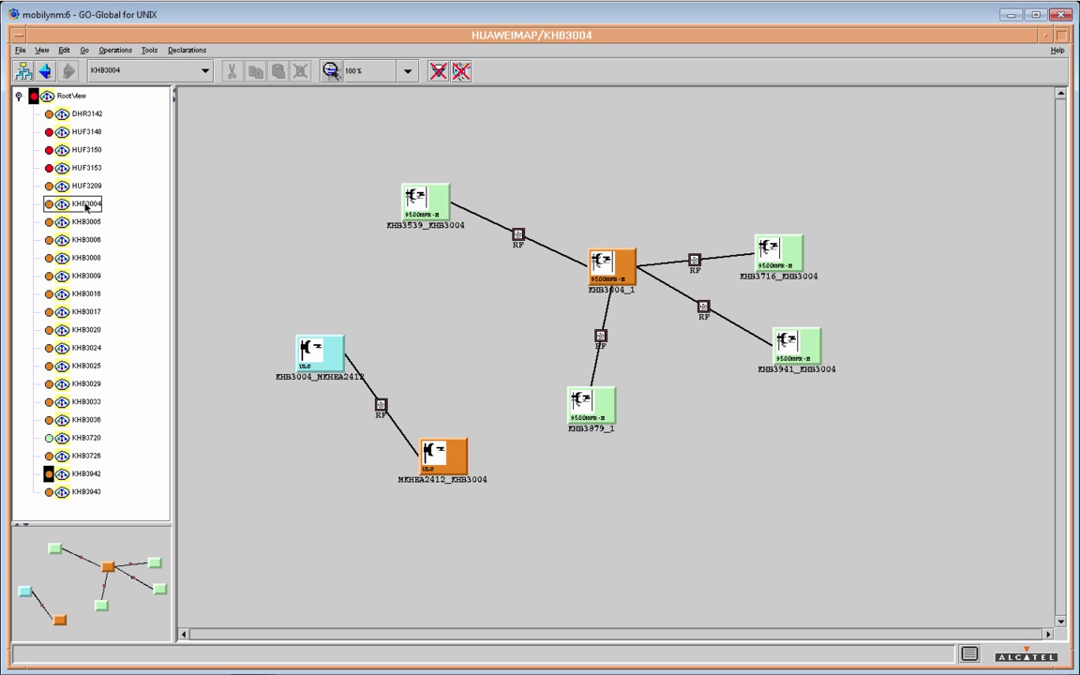
left_click(87, 221)
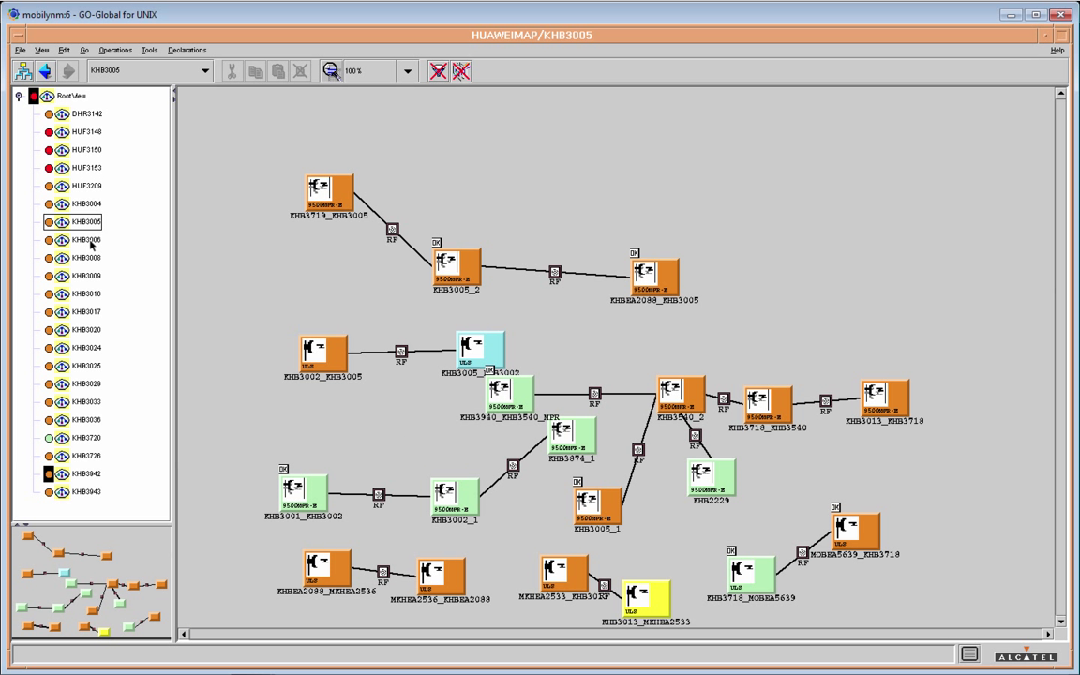
left_click(89, 241)
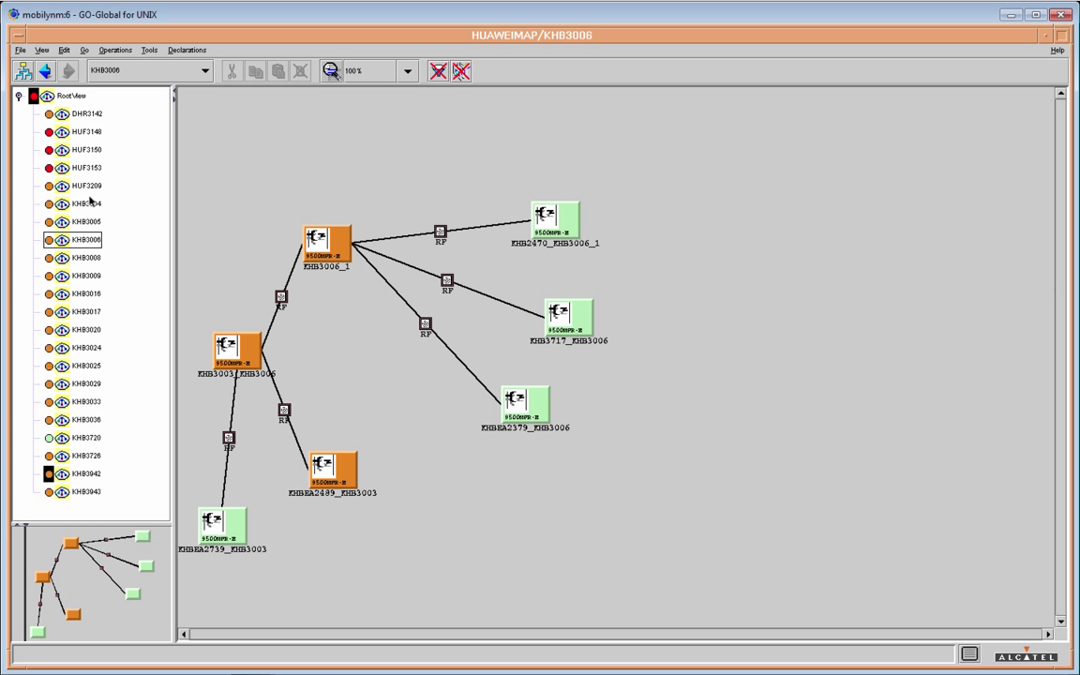
View the DHR3142 and HUF3148 submaps again, and return to the RootView map at the area around KHB3600_1.
left_click(92, 114)
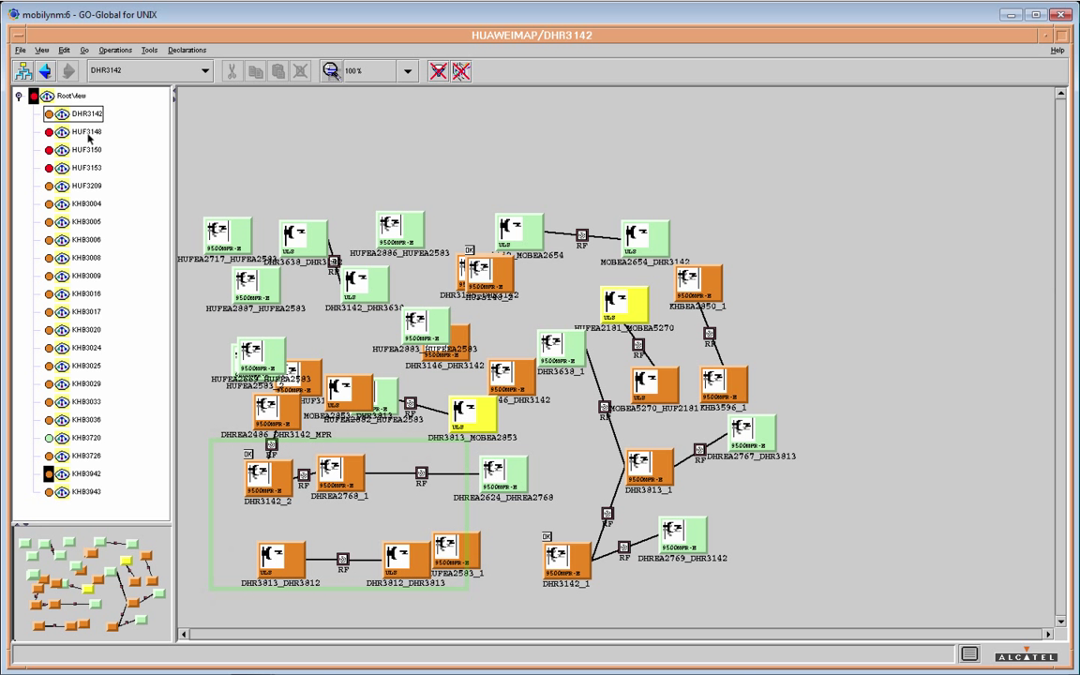
left_click(88, 133)
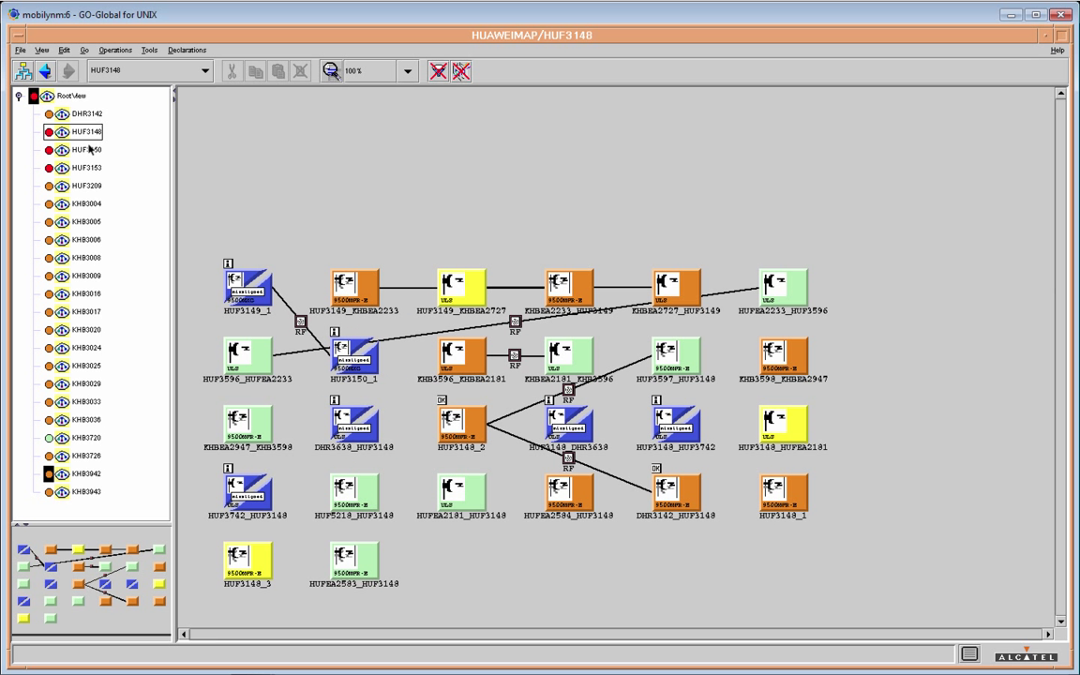
left_click(75, 96)
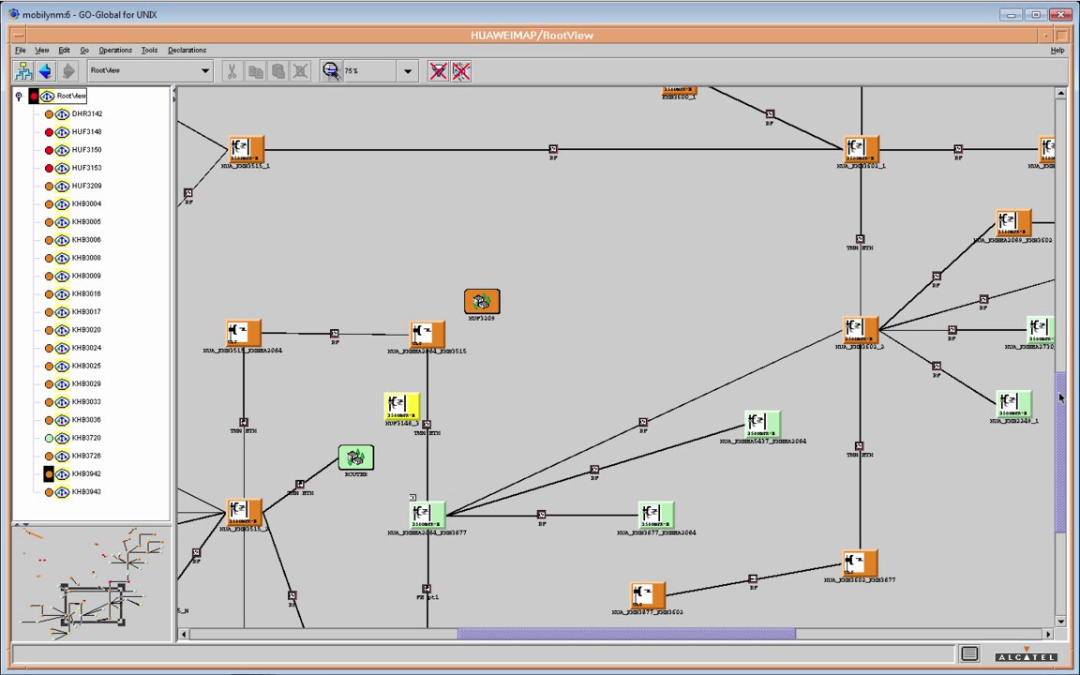
mouse_move(1061, 377)
left_mouse_down()
mouse_move(1073, 274)
mouse_move(1070, 302)
left_mouse_up()
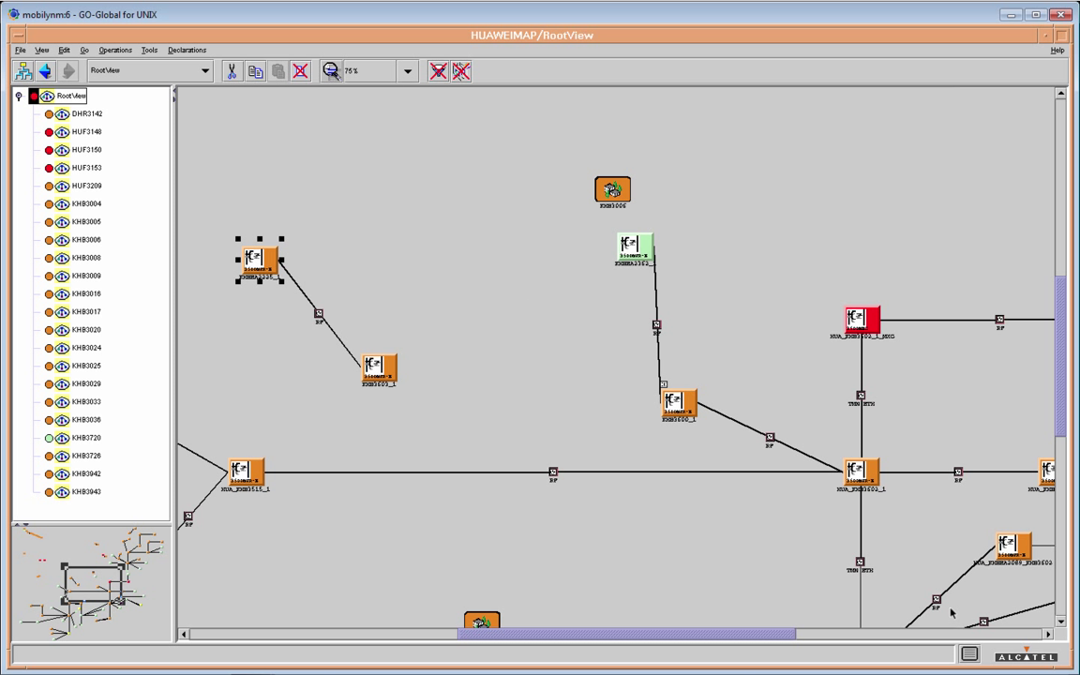
Open the message console to examine it, and close it again.
left_click(970, 654)
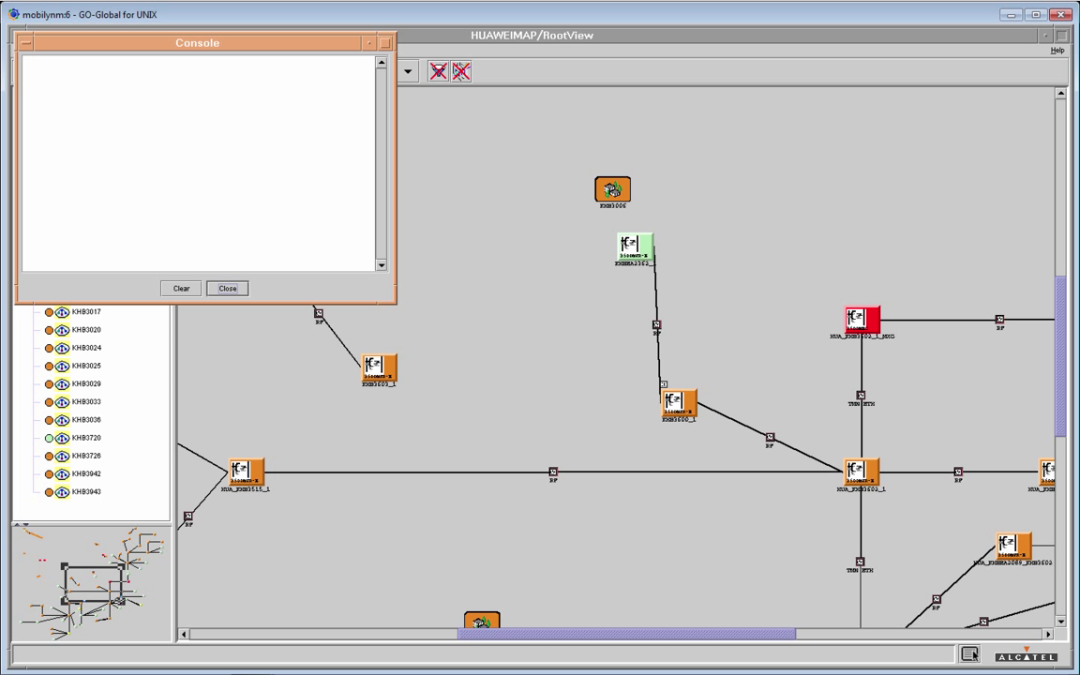
left_click(228, 288)
left_click(258, 260)
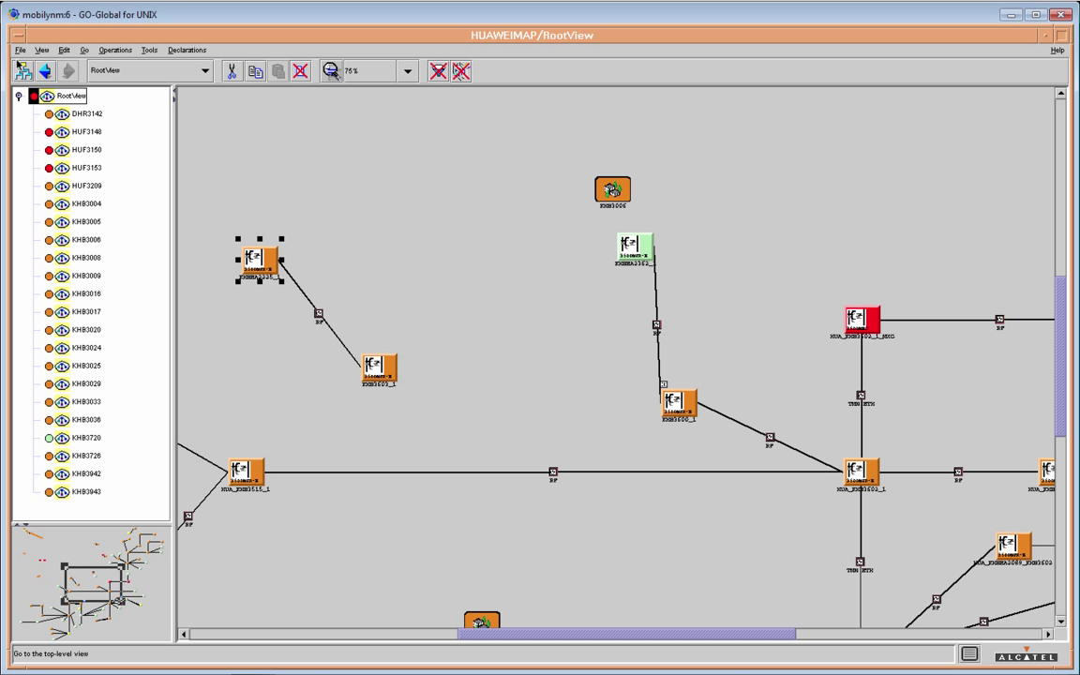
left_click(21, 51)
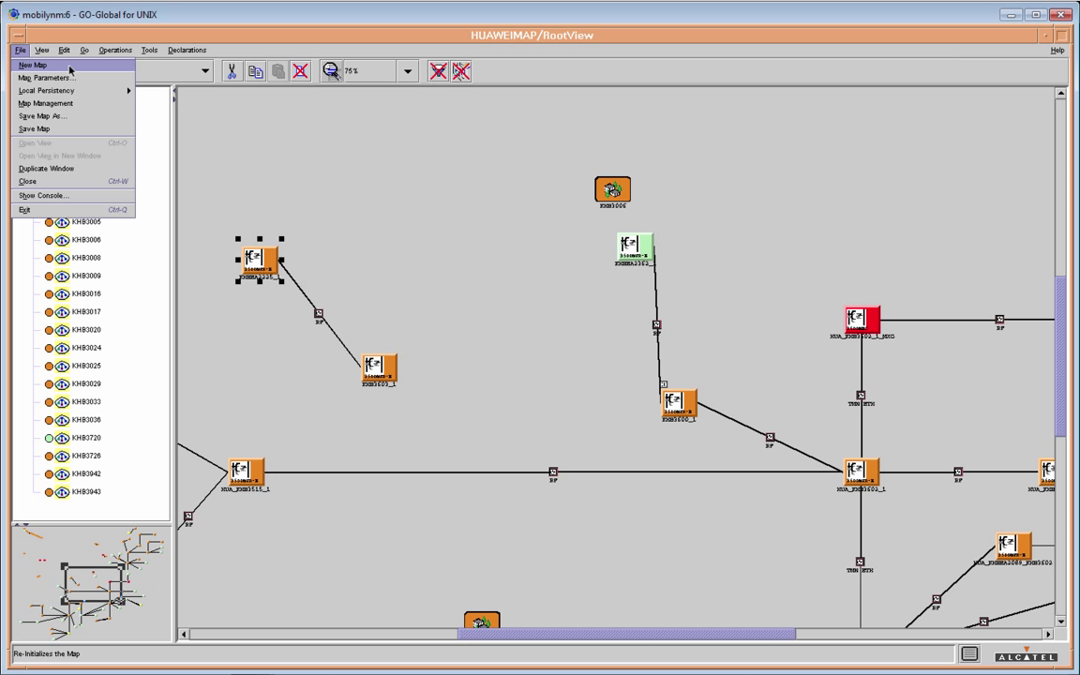
left_click(69, 68)
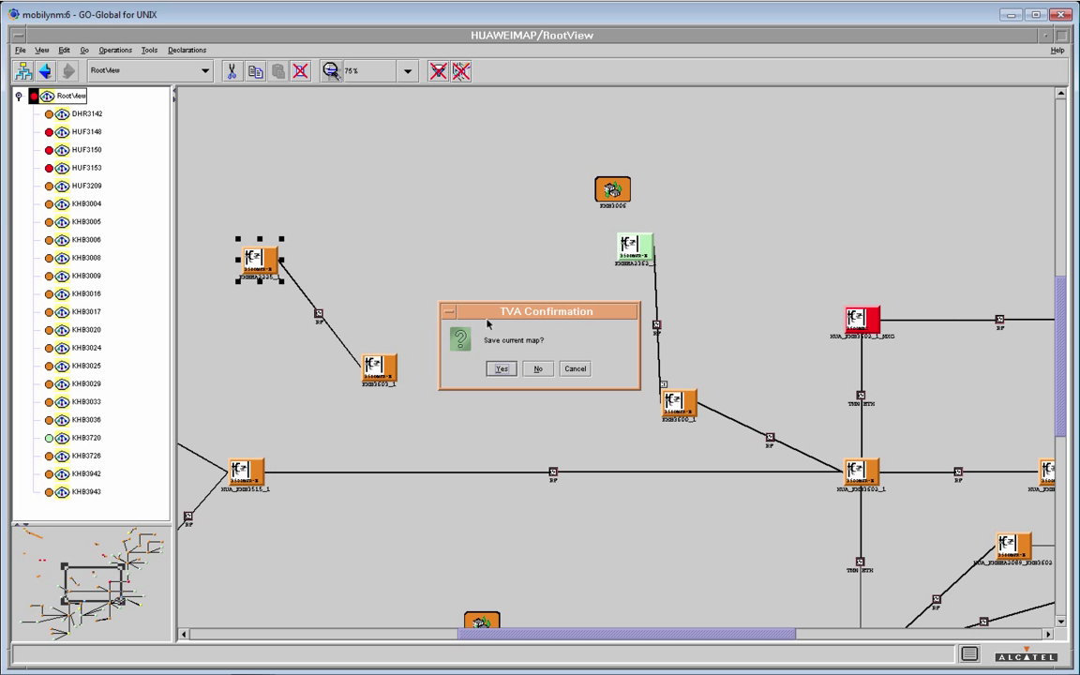
left_click(577, 369)
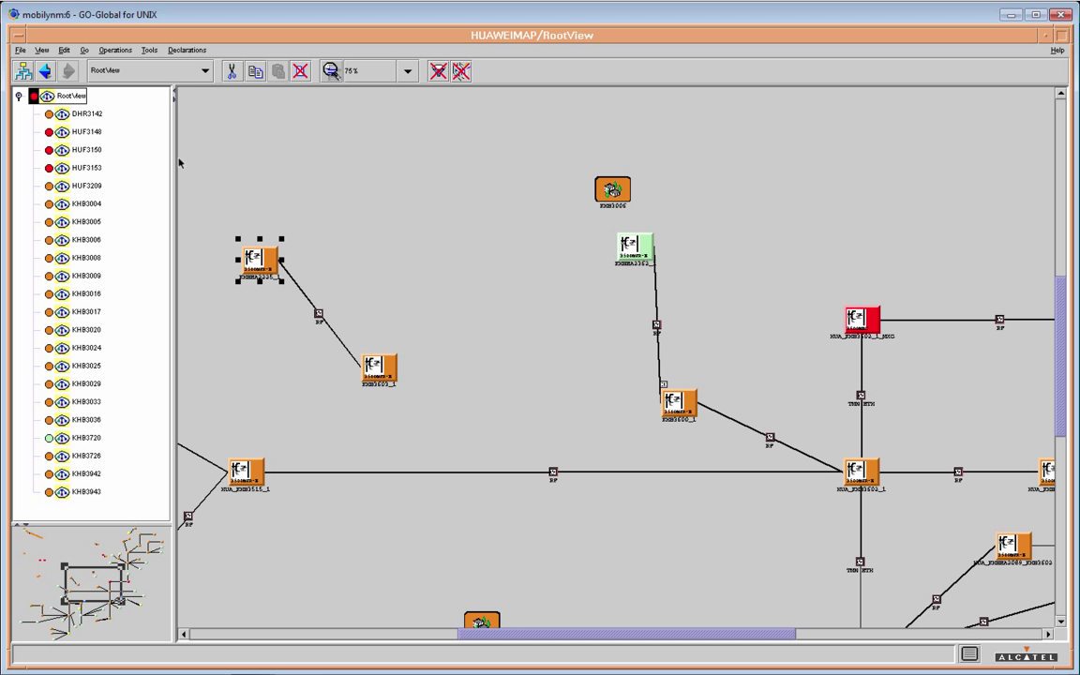
Enter "Synthesis Setup" as the map comment in the map parameters.
left_click(21, 52)
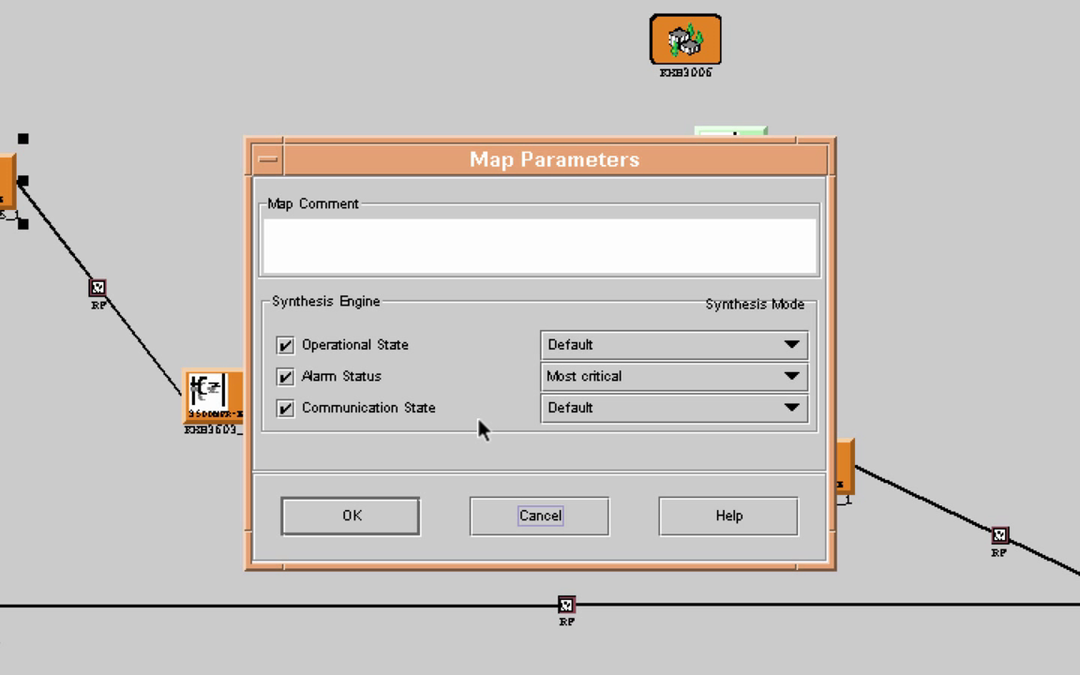
left_click(350, 248)
type("Synthese")
key("BackSpace")
type("is ")
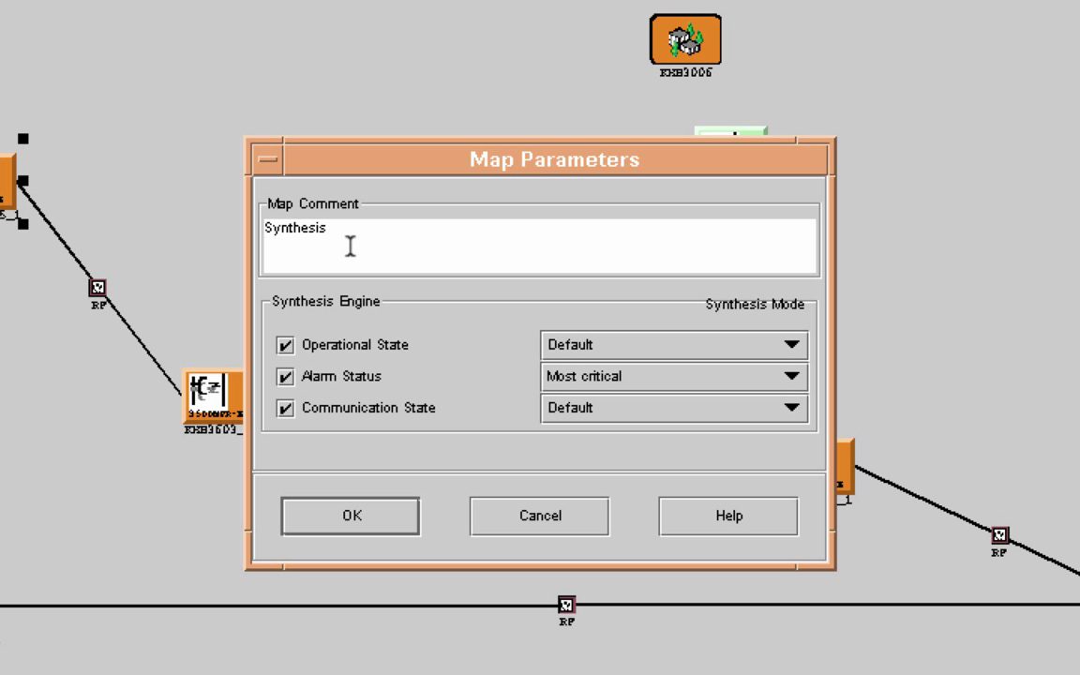
type("Setup")
Review the synthesis mode choices for all three states, choose Most critical for Alarm Status, and apply the map parameters.
left_click(798, 346)
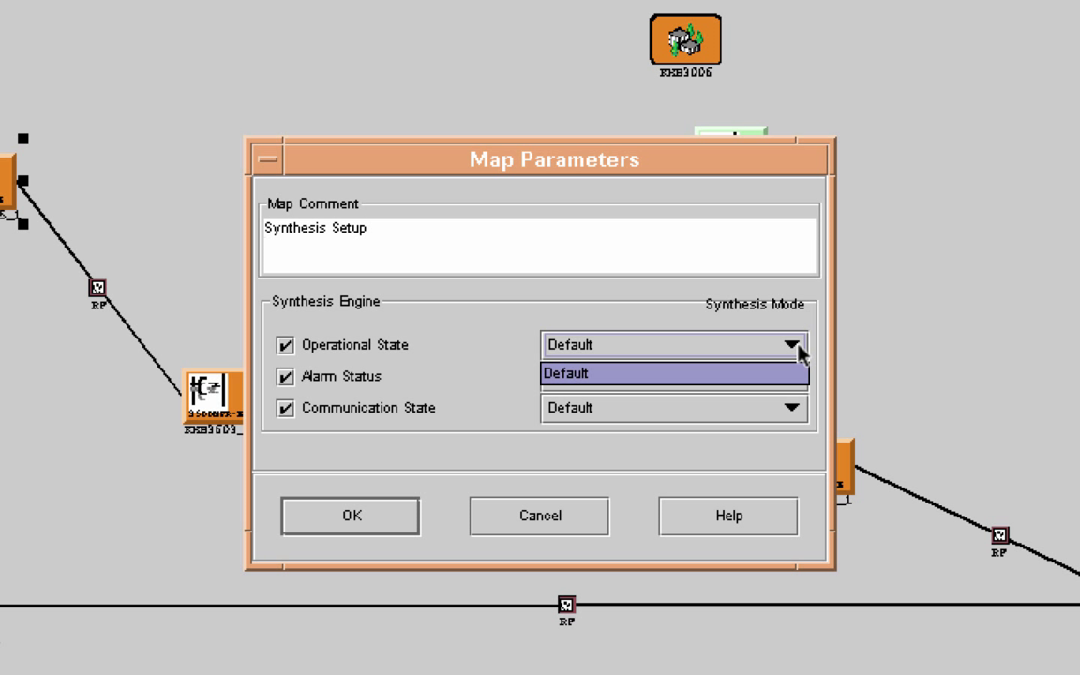
left_click(798, 345)
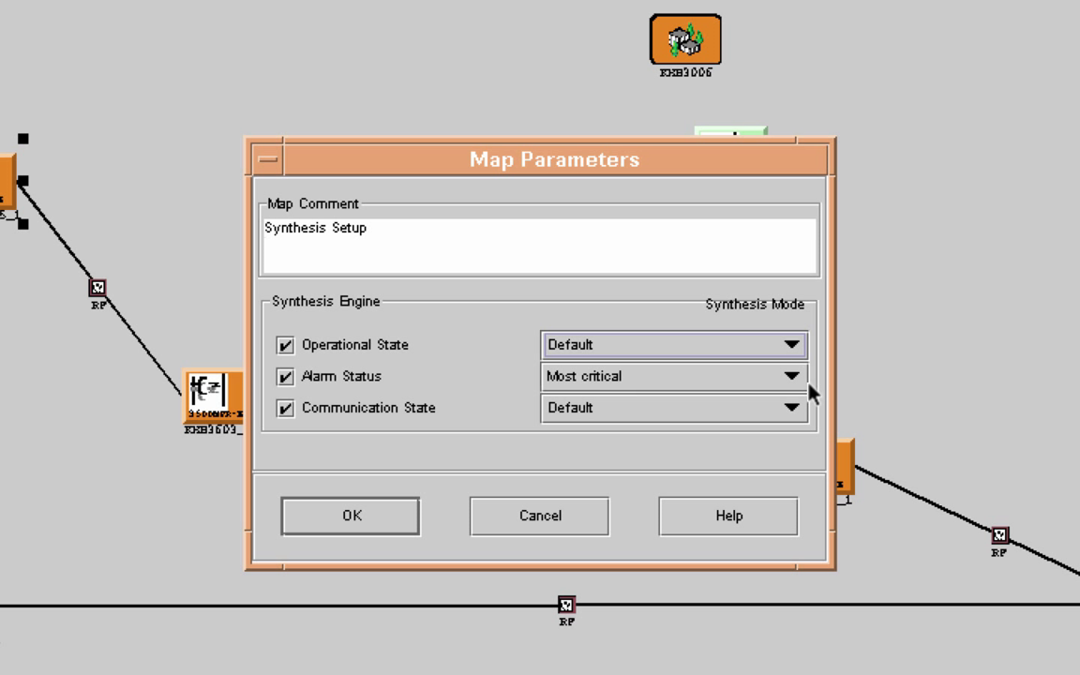
left_click(793, 412)
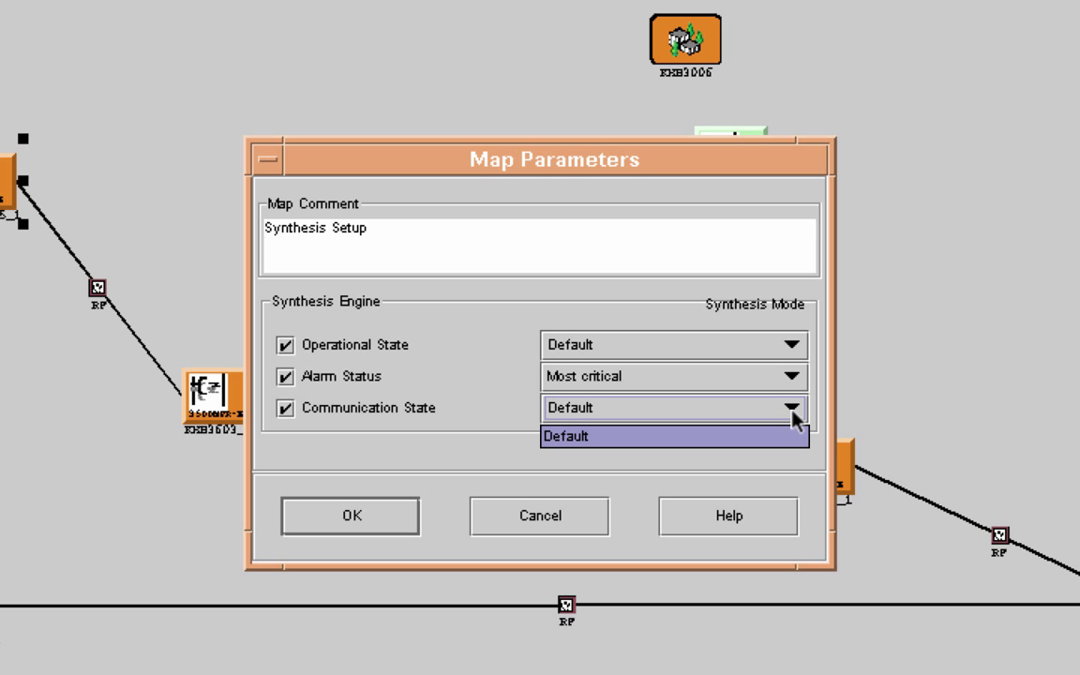
left_click(792, 413)
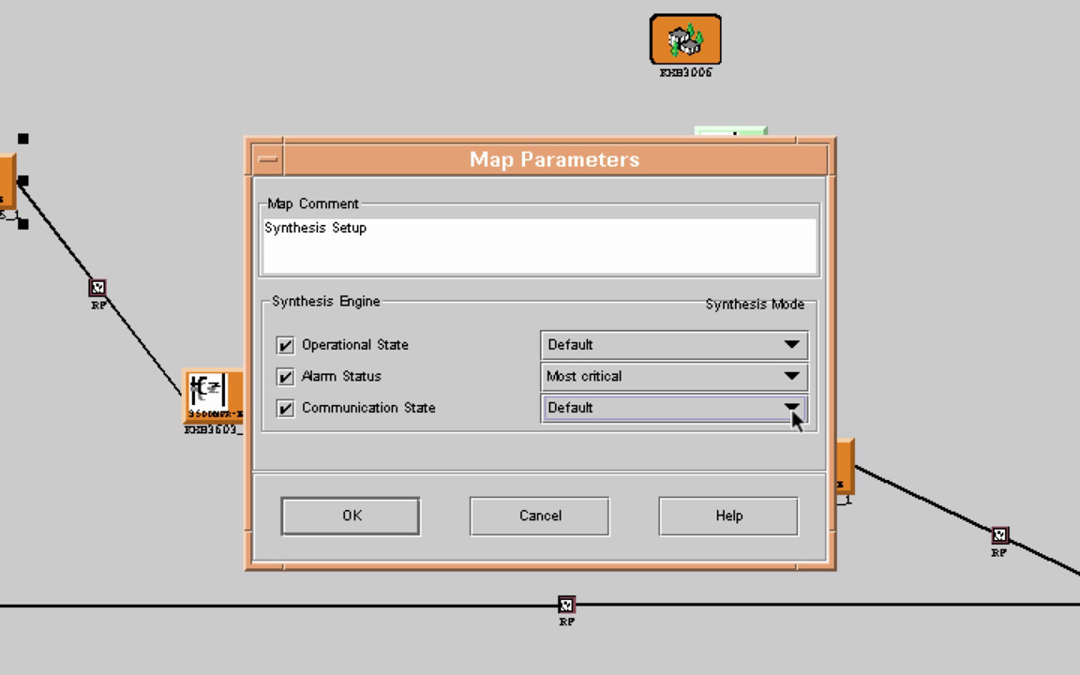
left_click(792, 377)
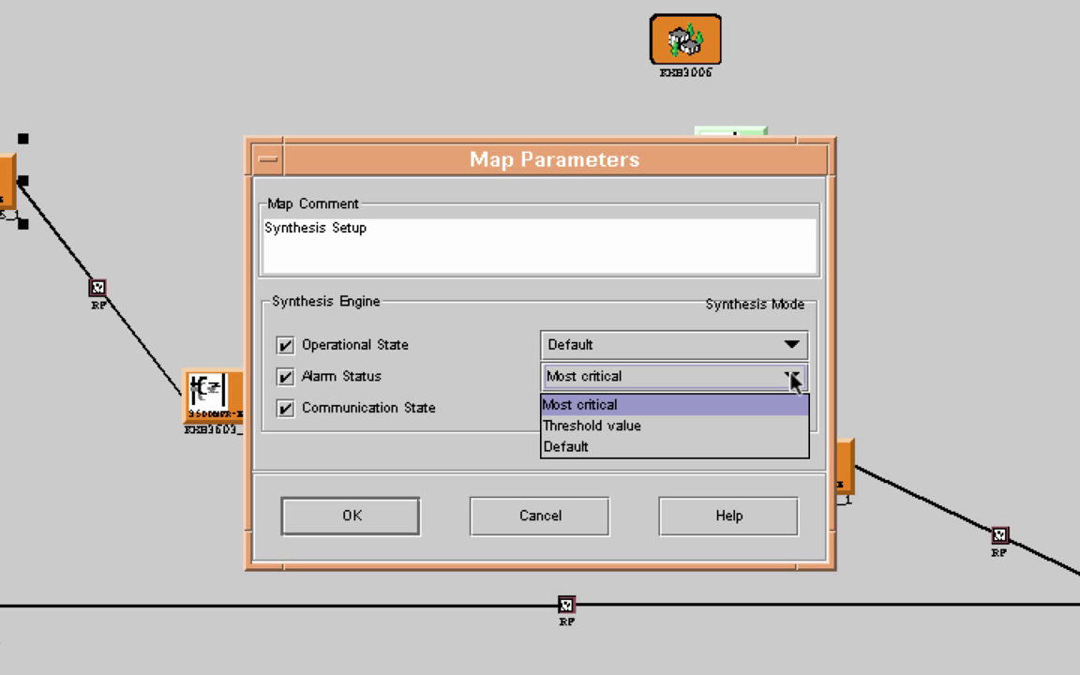
left_click(704, 406)
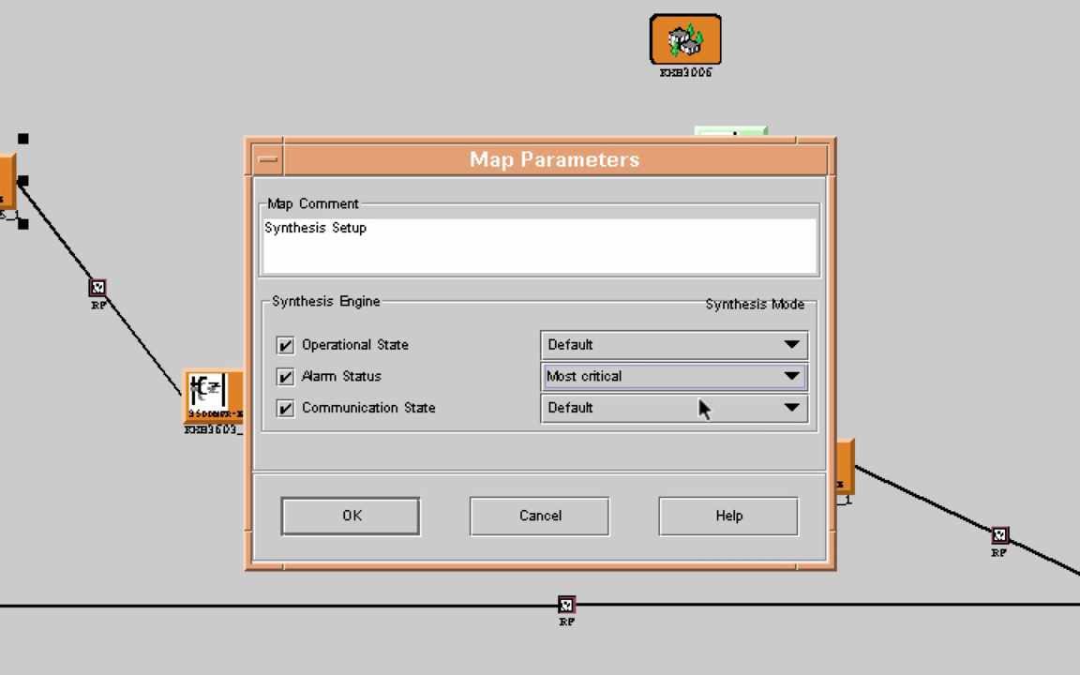
left_click(349, 517)
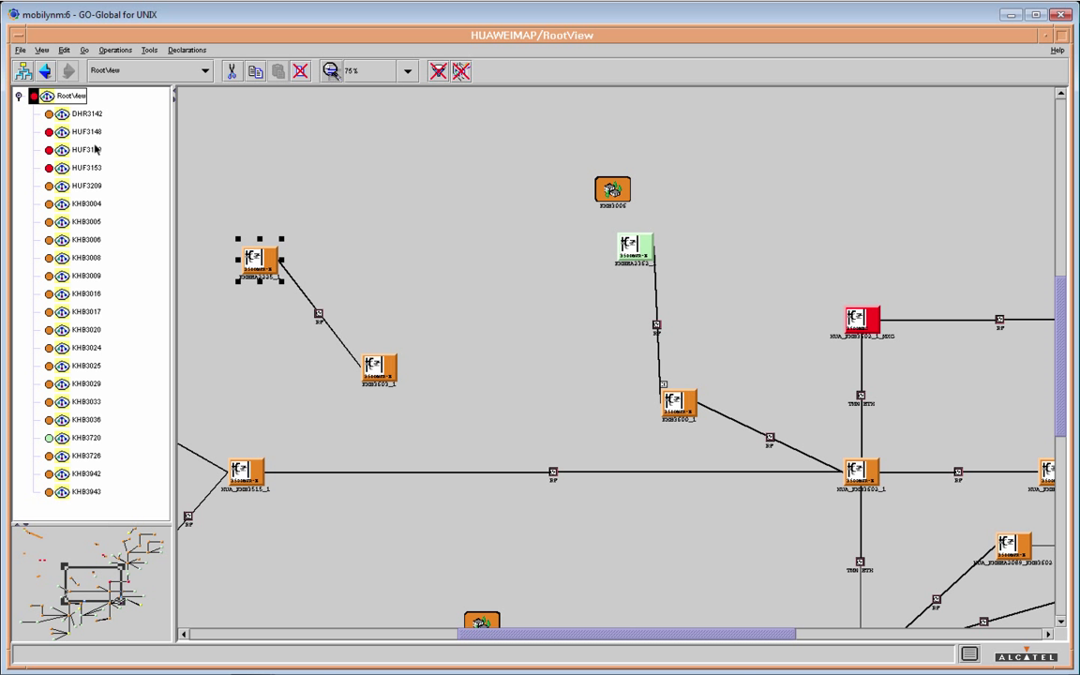
View the submaps DHR3142, KHB3720, KHB3942, KHB3726, KHB3033 and KHB3029 in turn to examine their alarm colours.
left_click(34, 103)
double_click(49, 114)
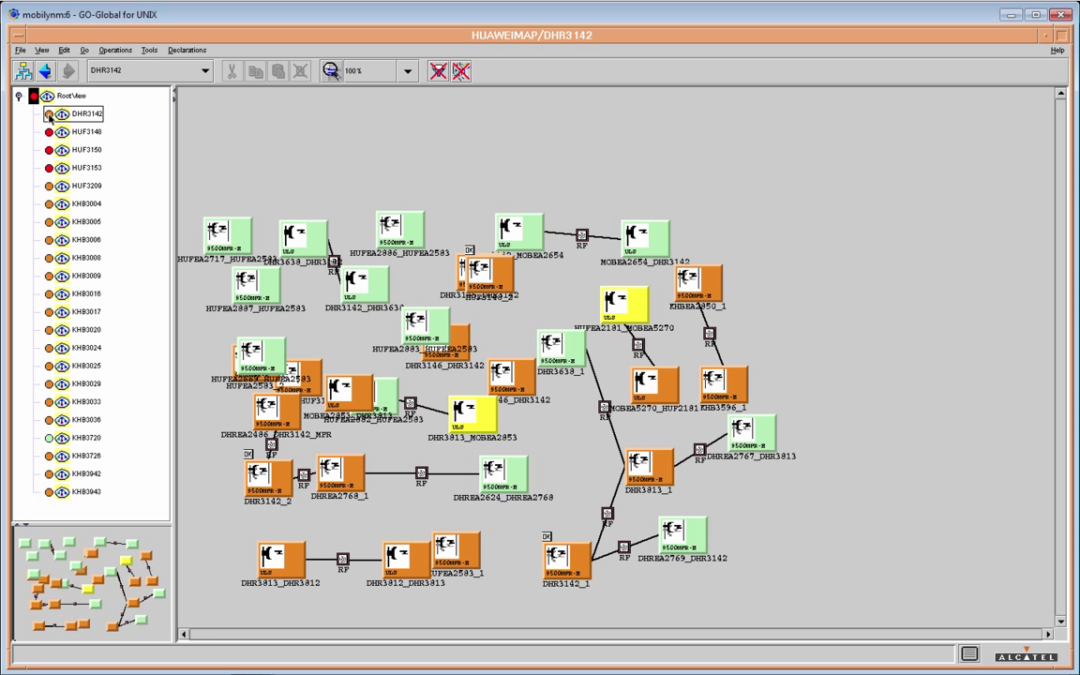
left_click(49, 440)
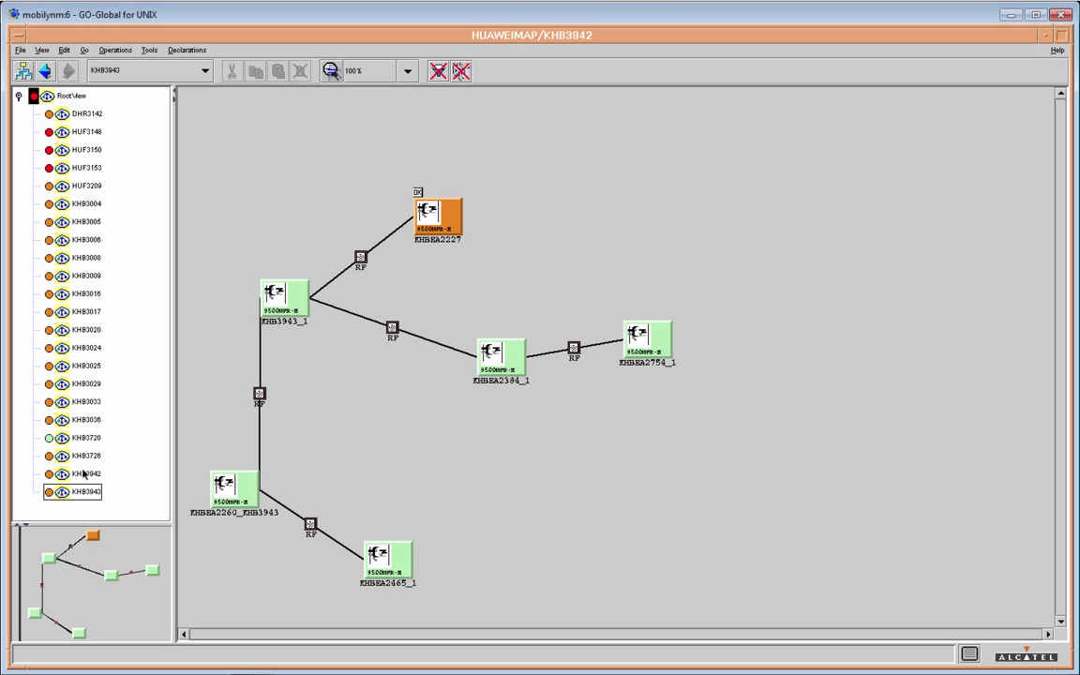
left_click(84, 474)
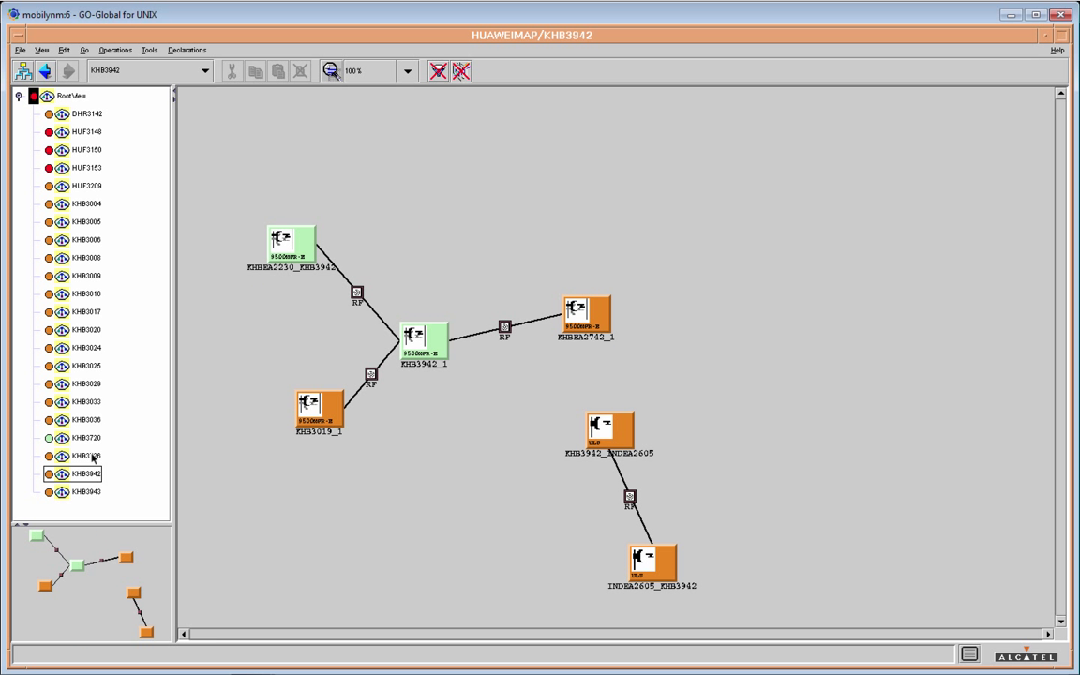
left_click(91, 457)
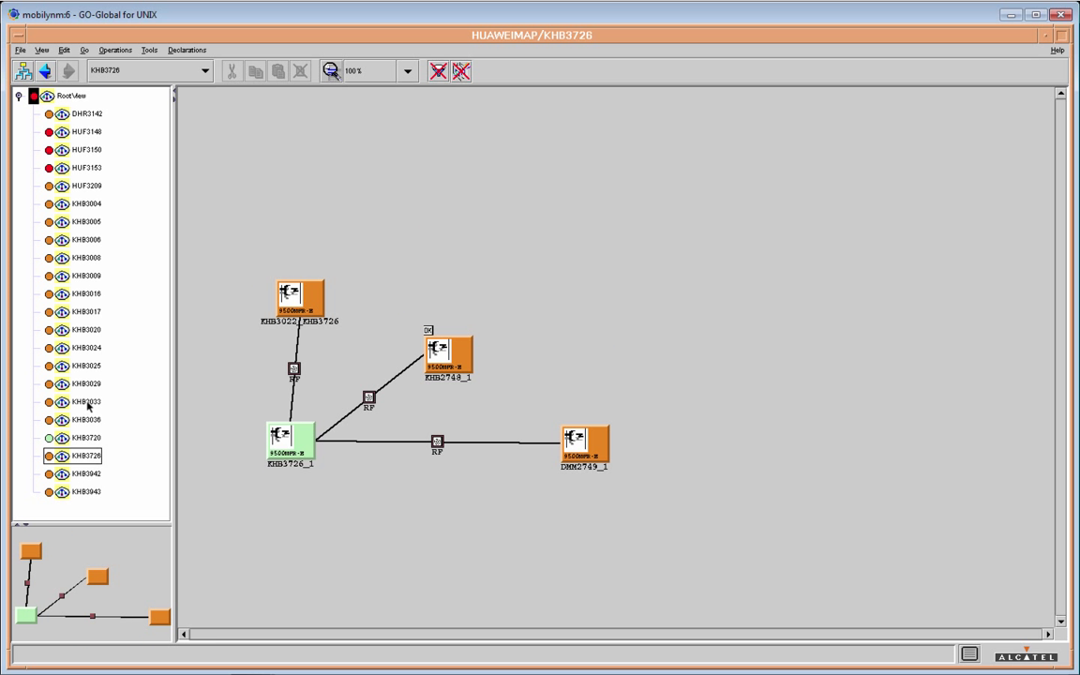
left_click(83, 403)
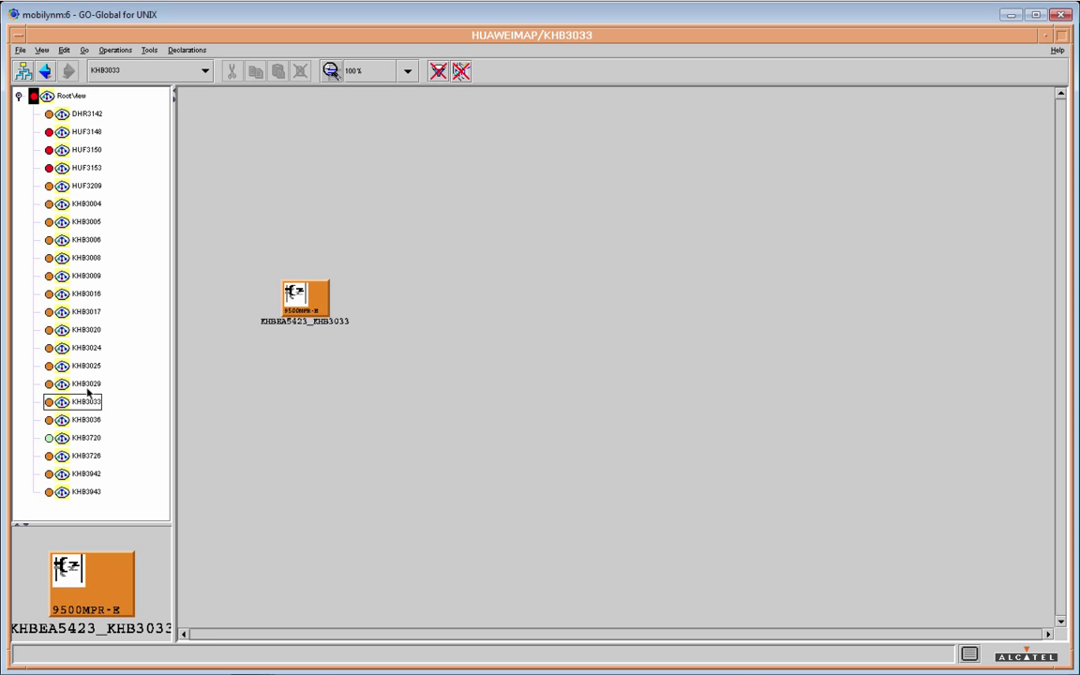
left_click(94, 382)
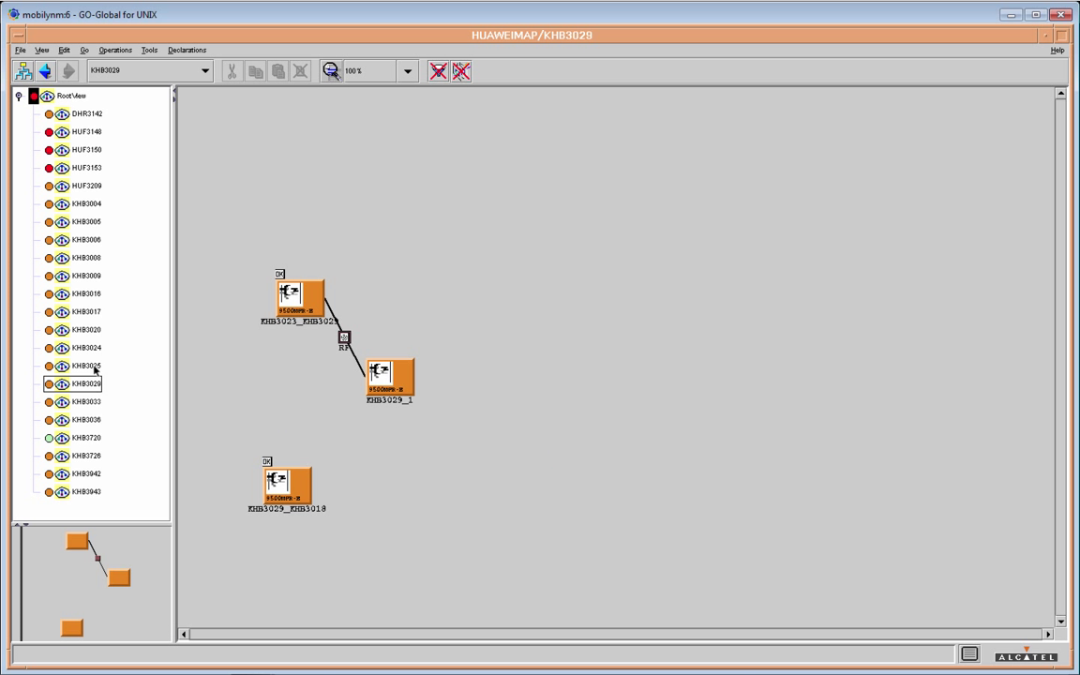
View the submaps KHB3025, KHB3024, KHB3020, KHB3017, KHB3006 and KHB3005 one after another.
left_click(89, 366)
left_click(90, 352)
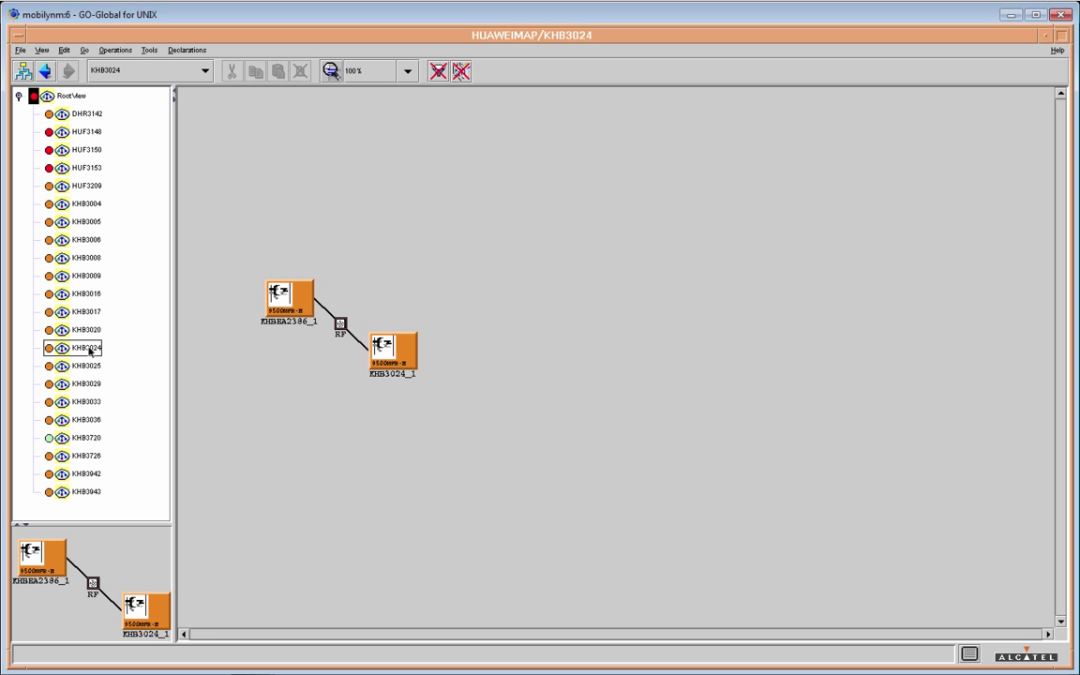
left_click(92, 330)
left_click(87, 313)
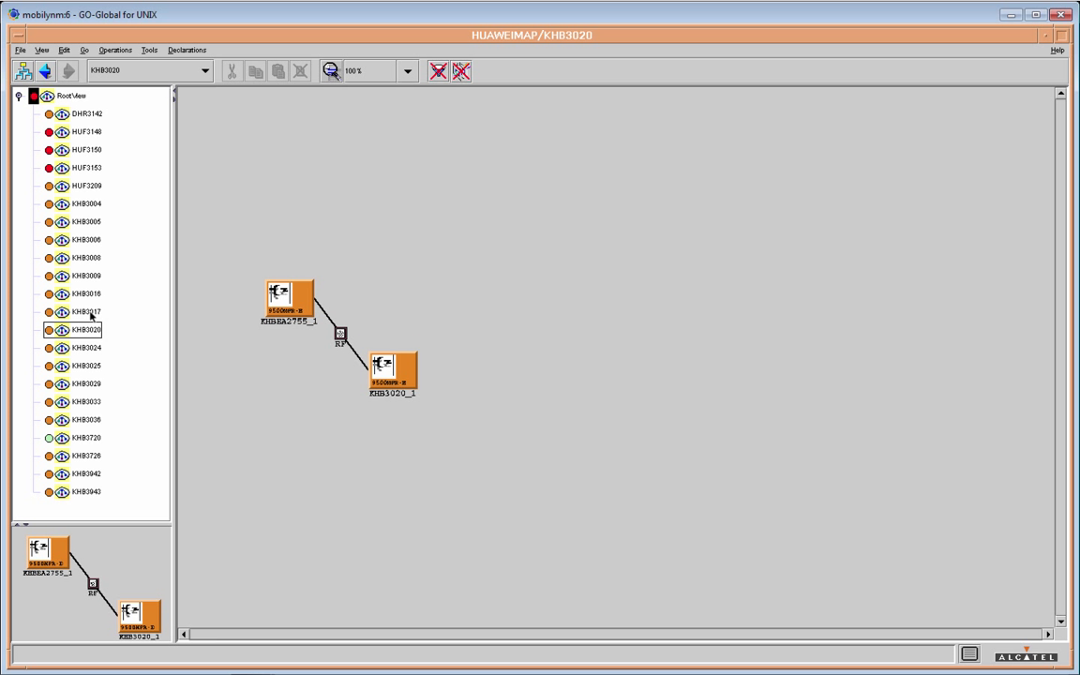
left_click(89, 241)
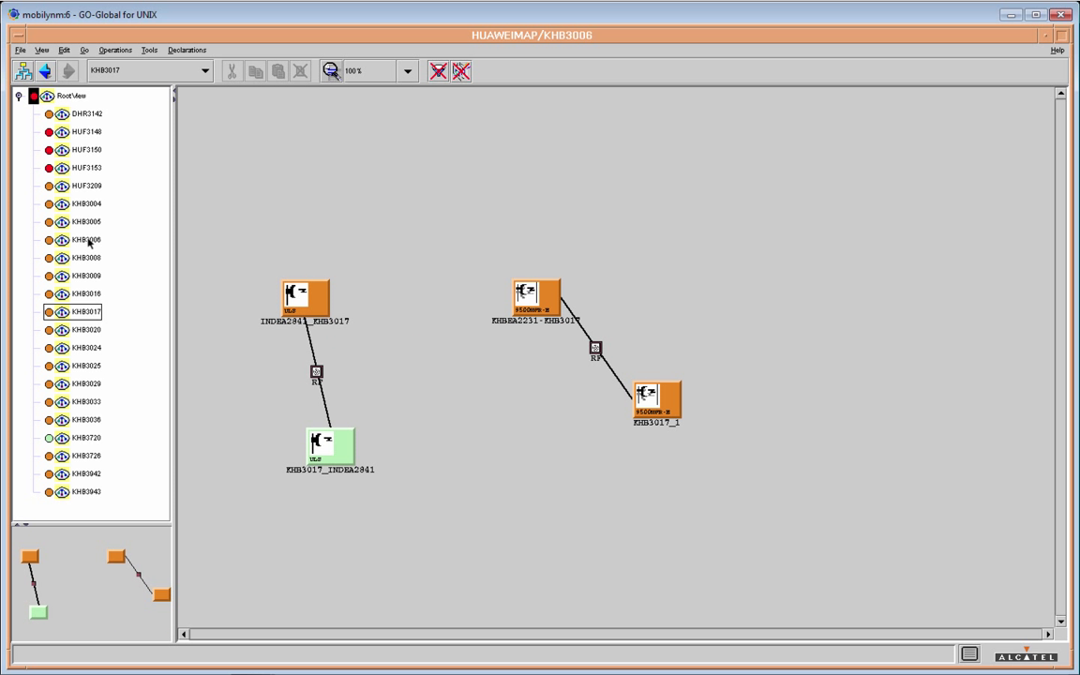
left_click(89, 222)
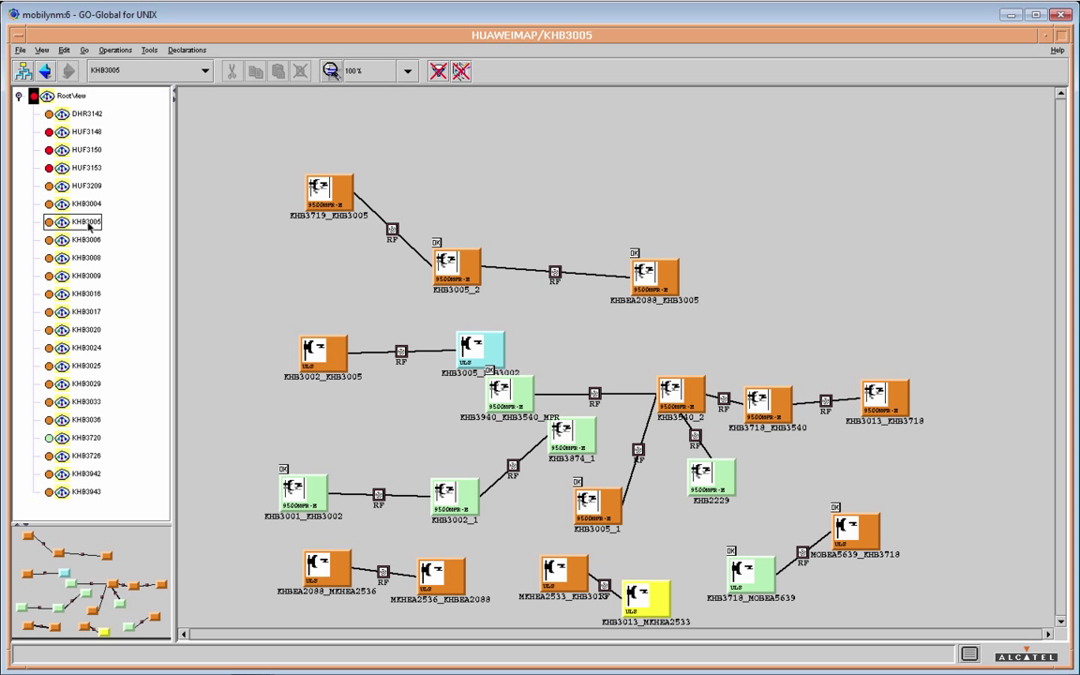
View the submaps KHB3004, HUF3209, KHB3004 again, HUF3153, HUF3150 and HUF3148, and return to the RootView map.
left_click(88, 200)
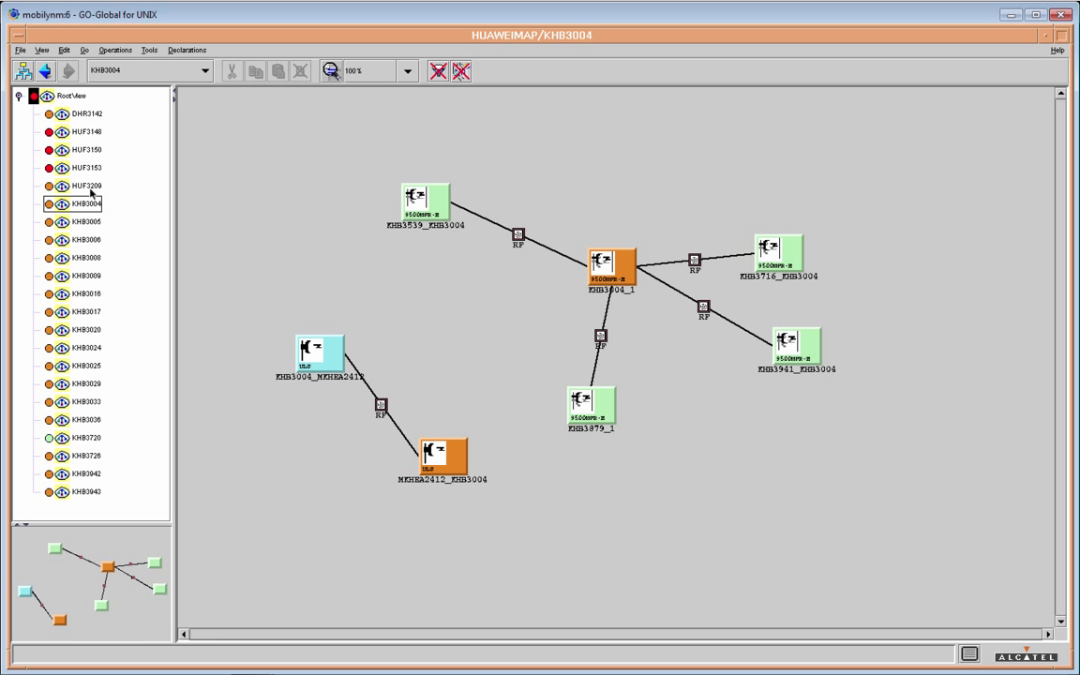
left_click(89, 188)
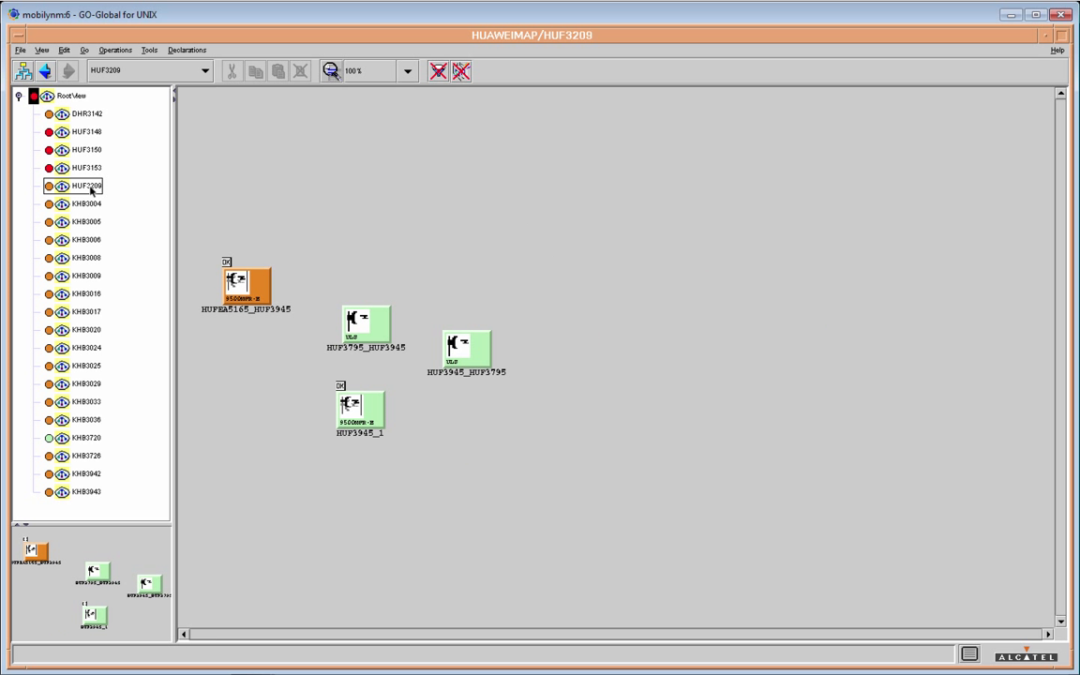
left_click(85, 204)
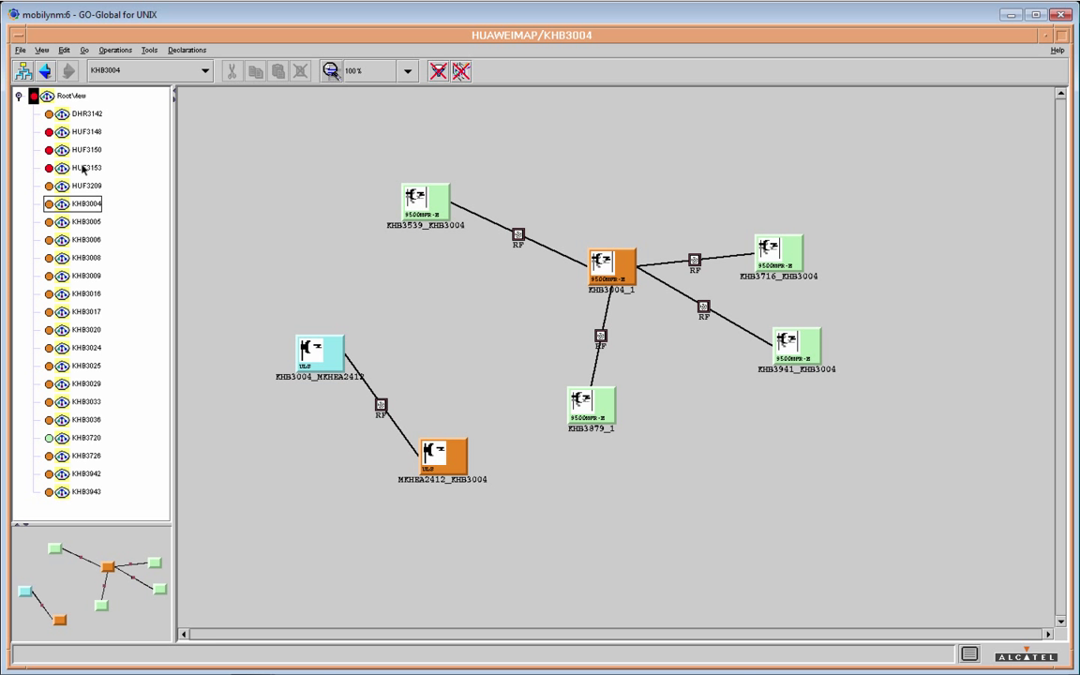
left_click(87, 168)
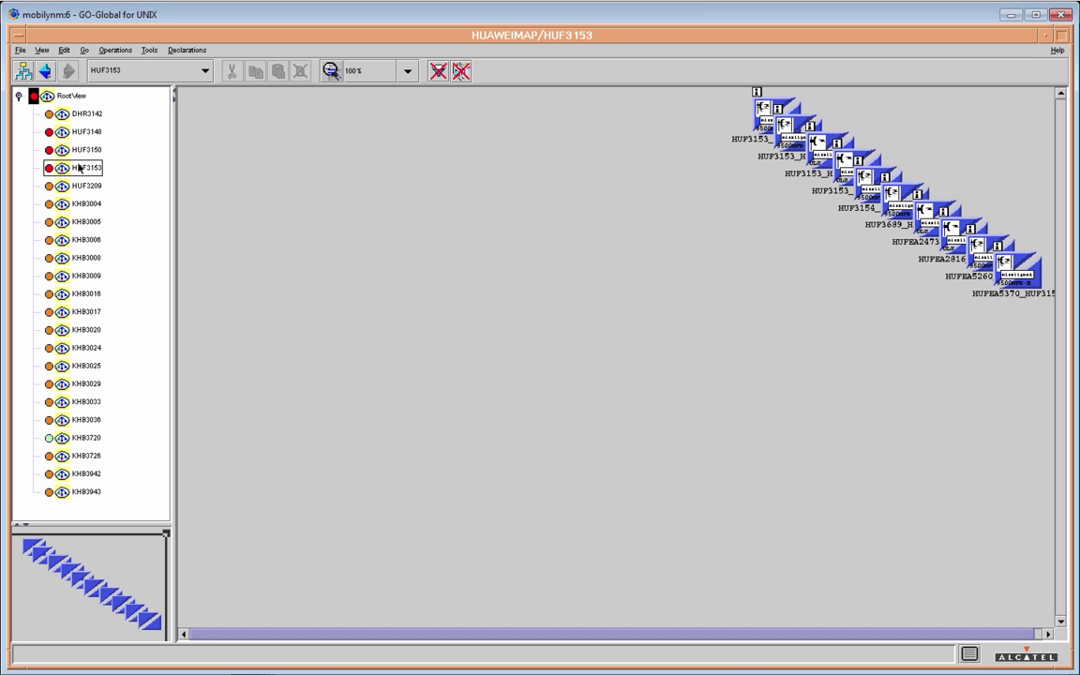
left_click(85, 150)
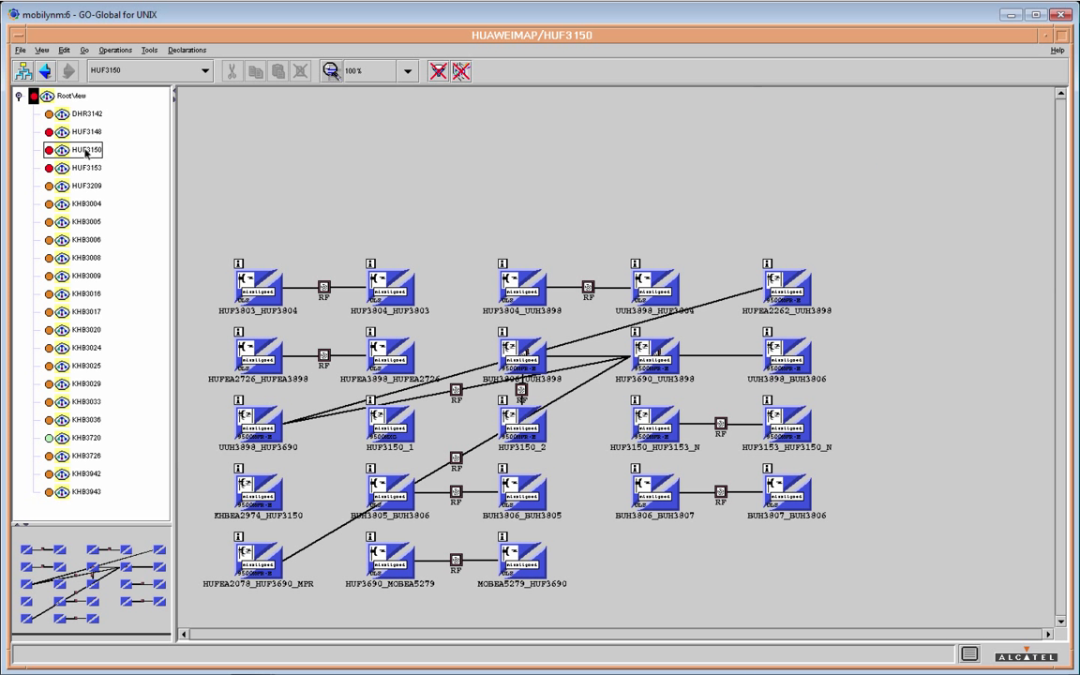
left_click(79, 130)
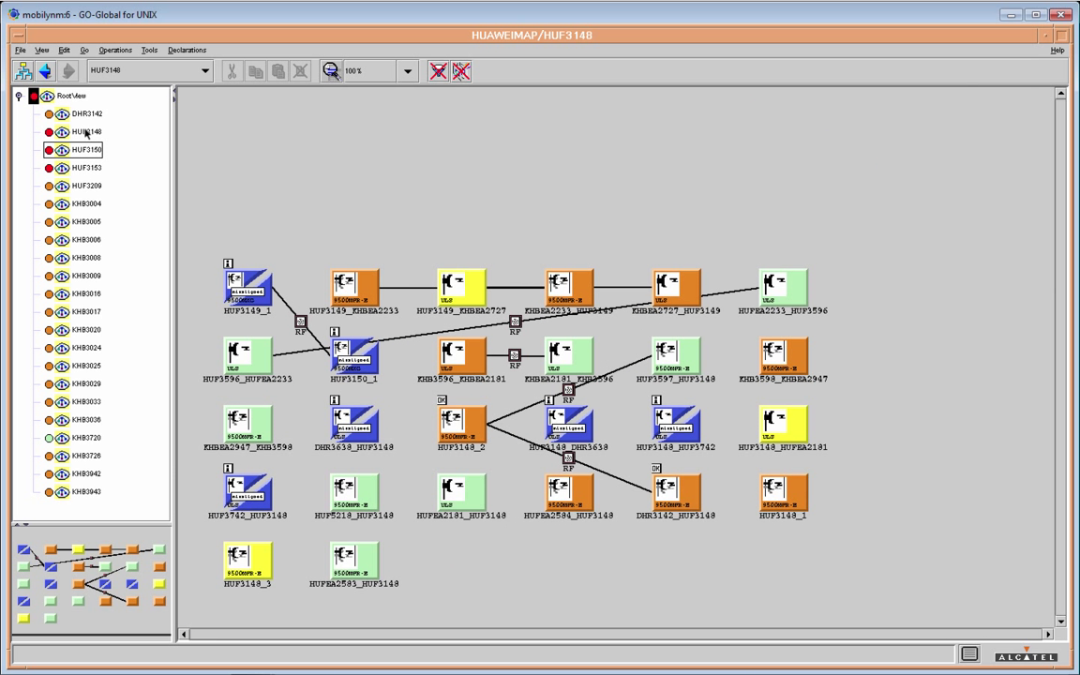
left_click(69, 94)
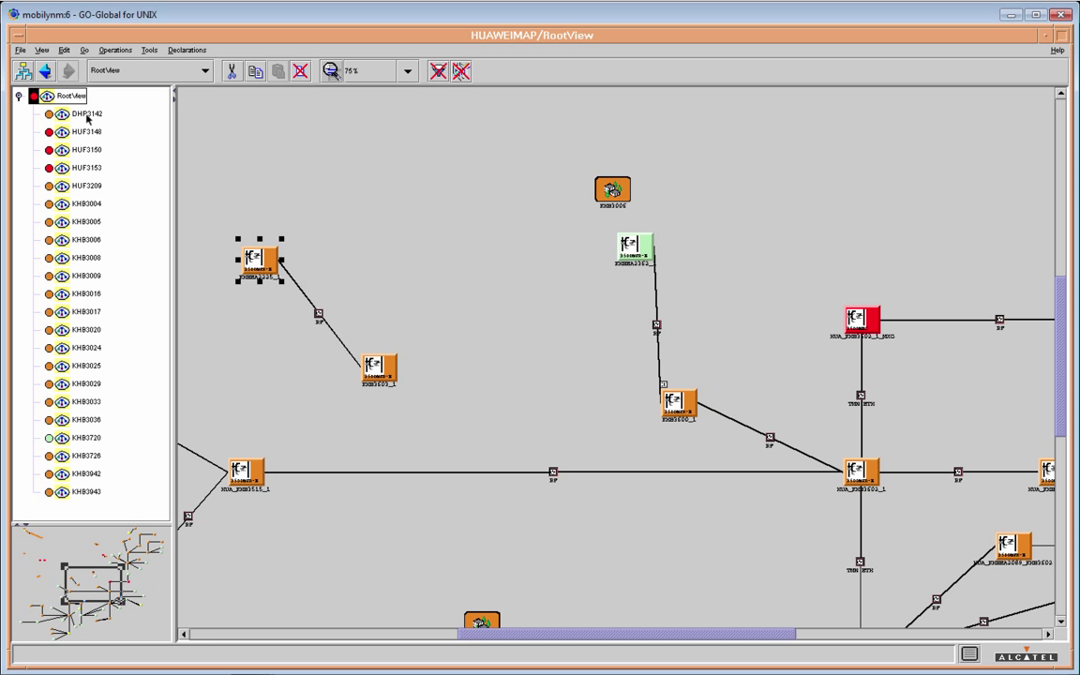
Set the synthesis mode for Alarm Status to Threshold value and apply the map parameters.
left_click(20, 51)
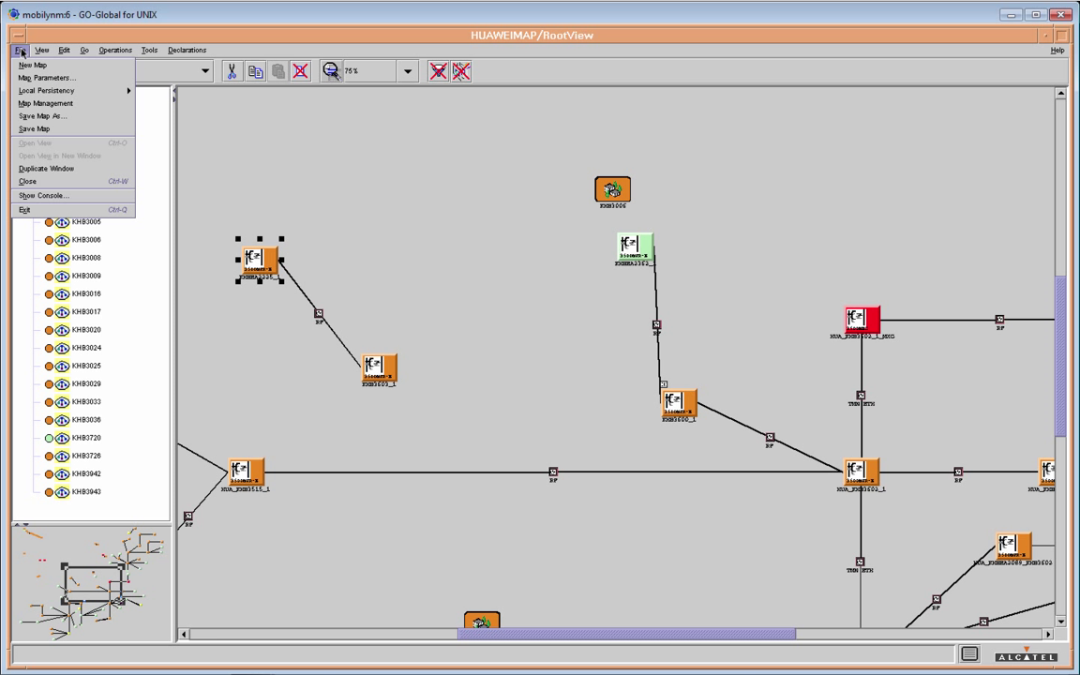
left_click(35, 77)
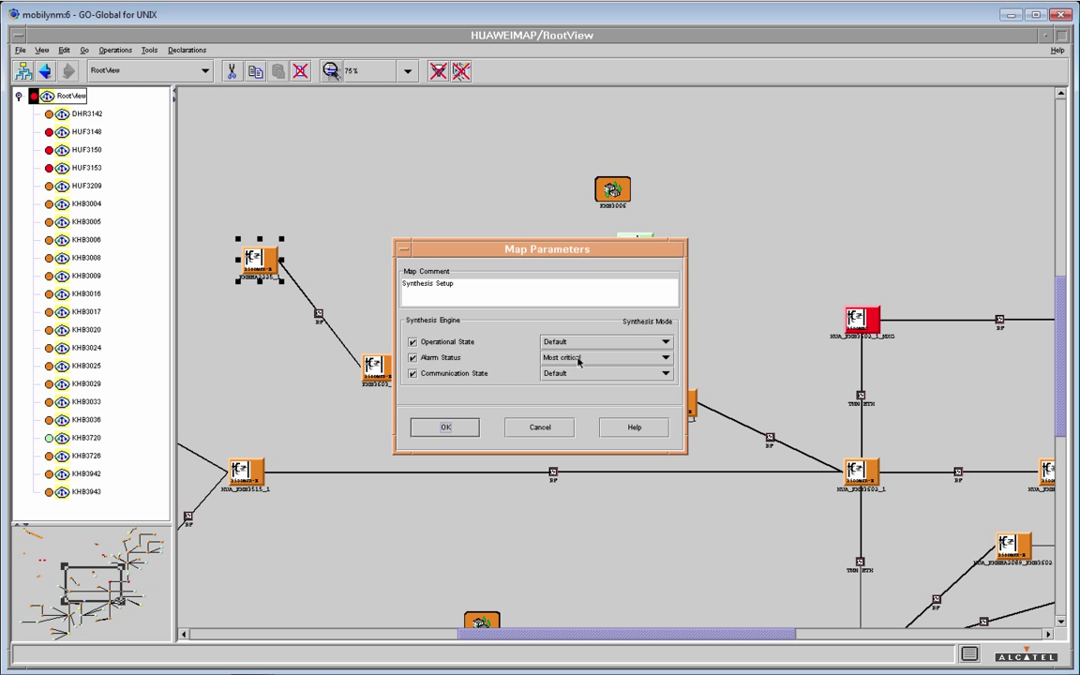
left_click(665, 357)
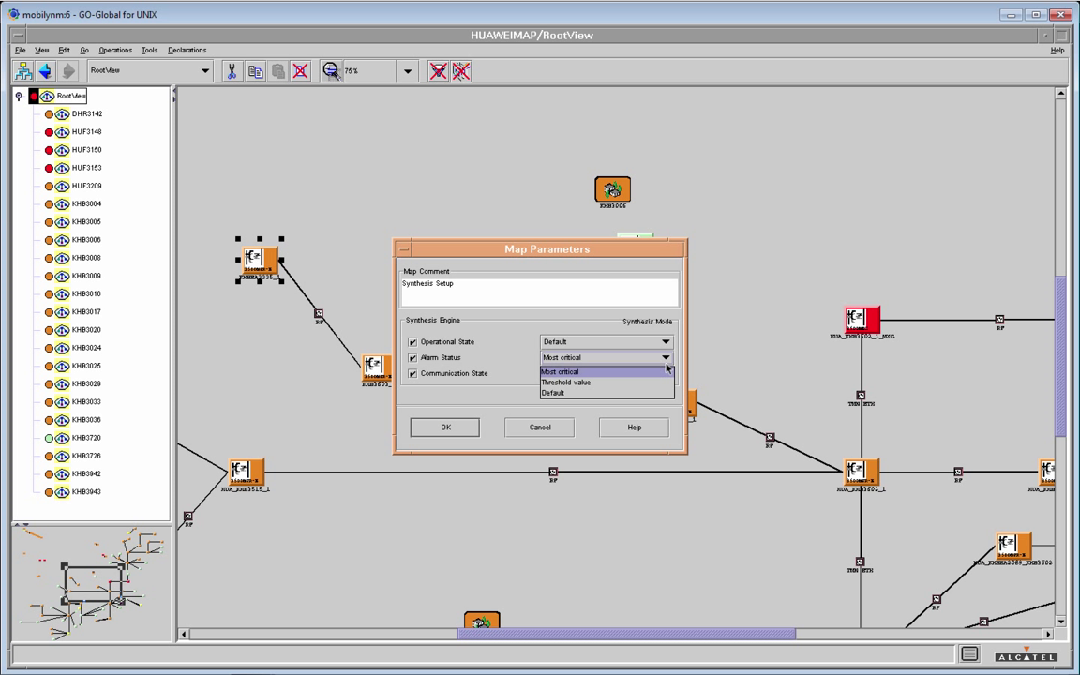
left_click(623, 382)
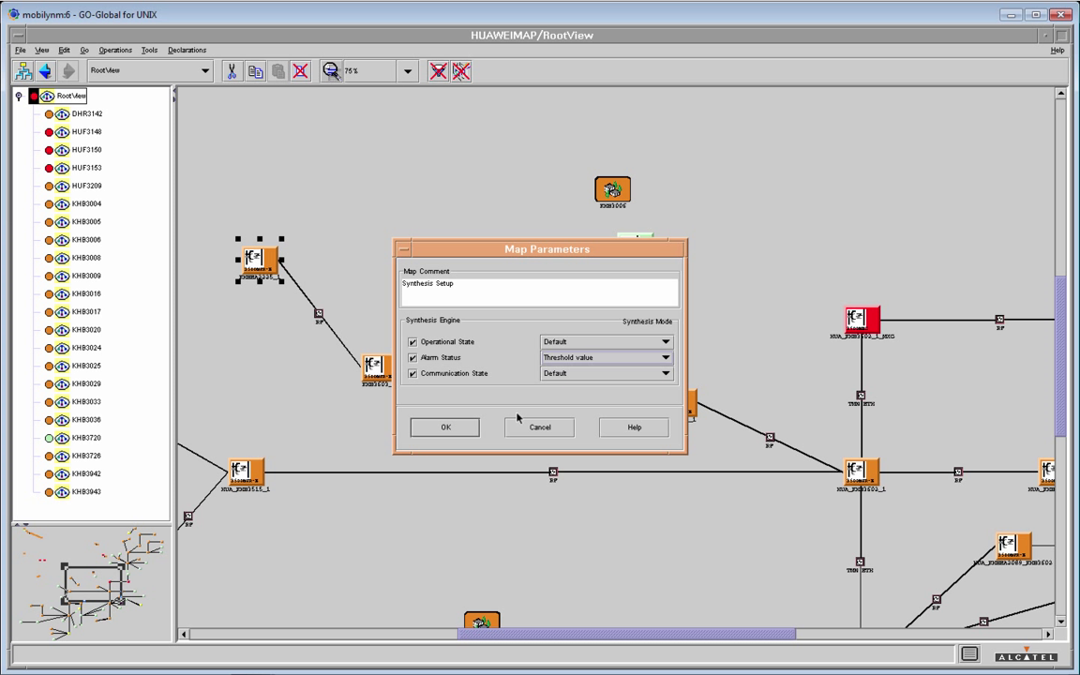
left_click(466, 432)
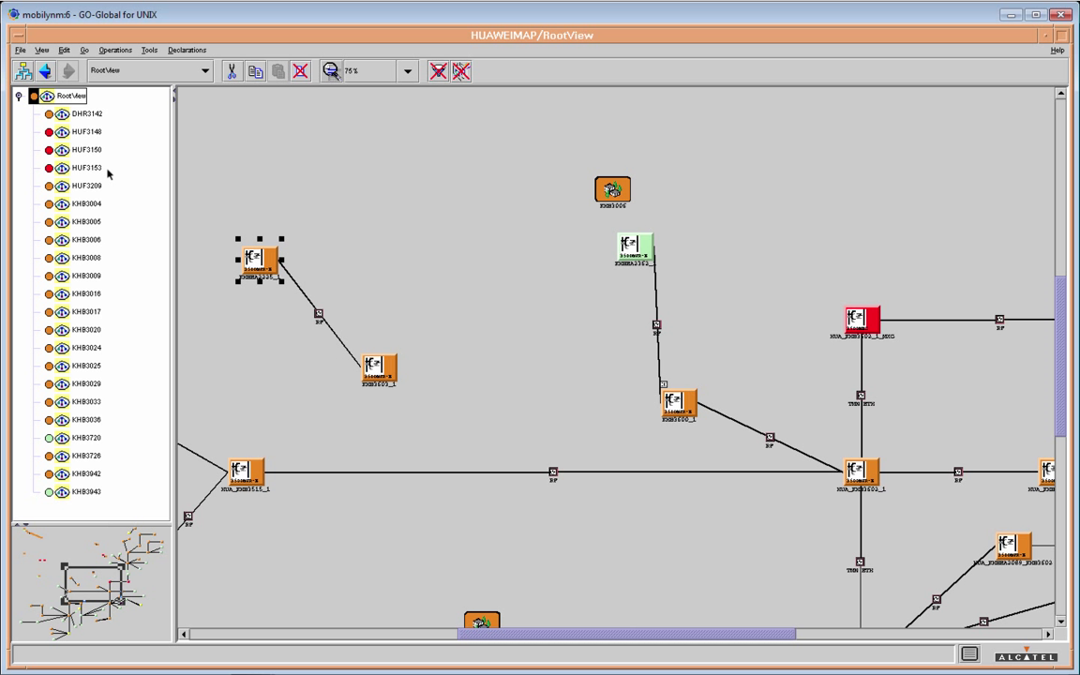
View the submaps HUF3148, HUF3209 and KHB3720 to compare their alarm colours with the elements inside.
double_click(83, 131)
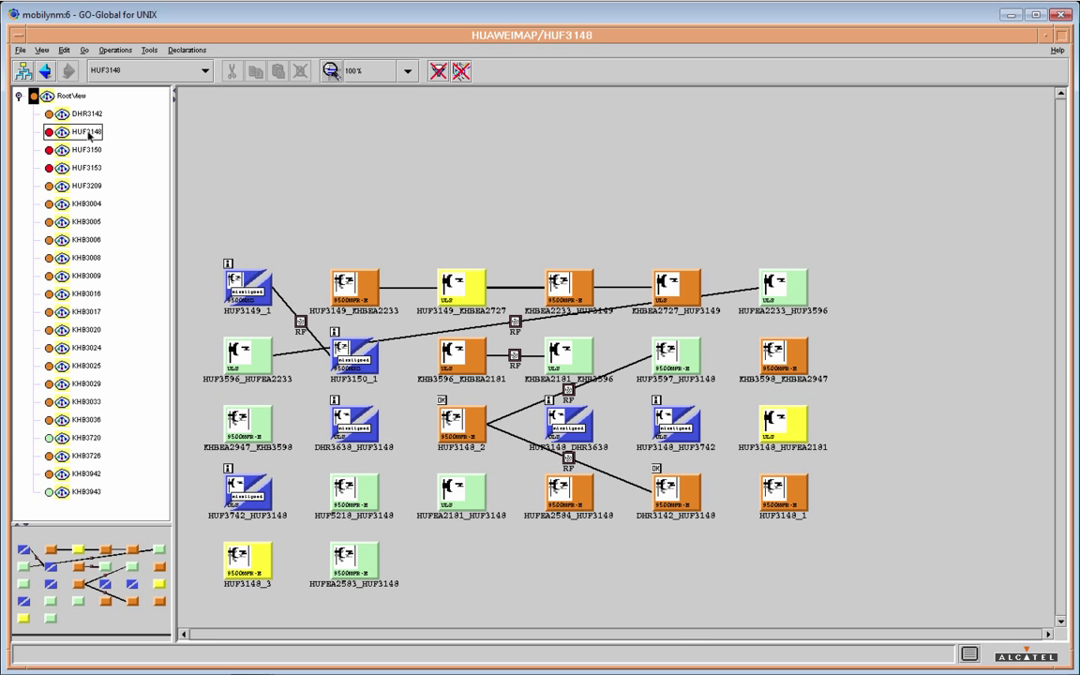
double_click(78, 184)
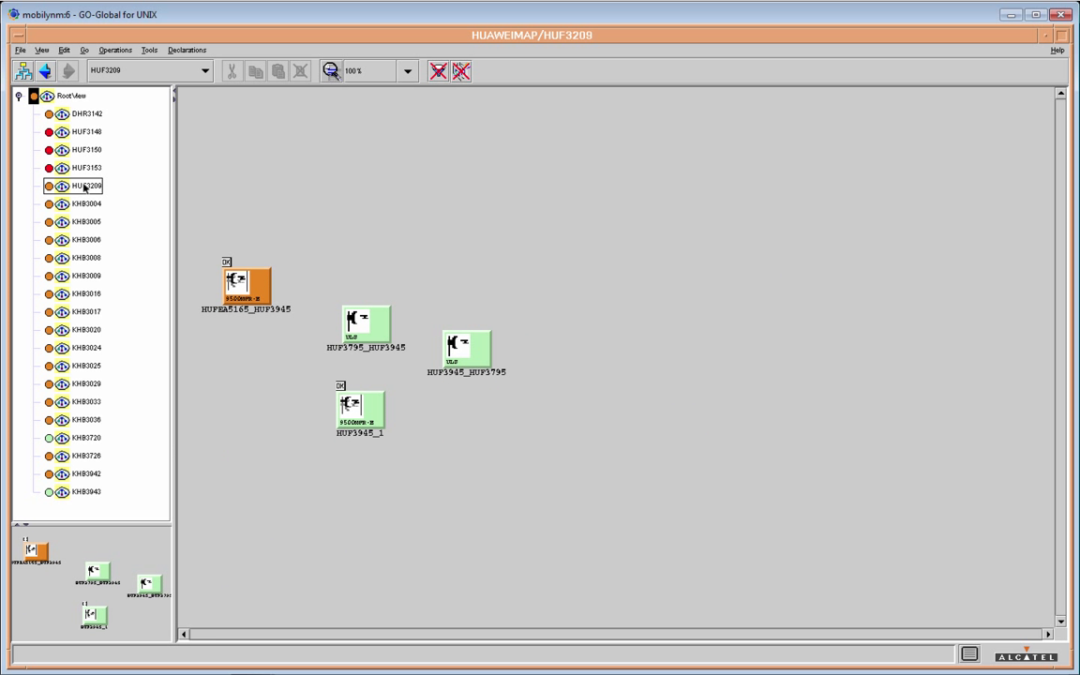
double_click(89, 439)
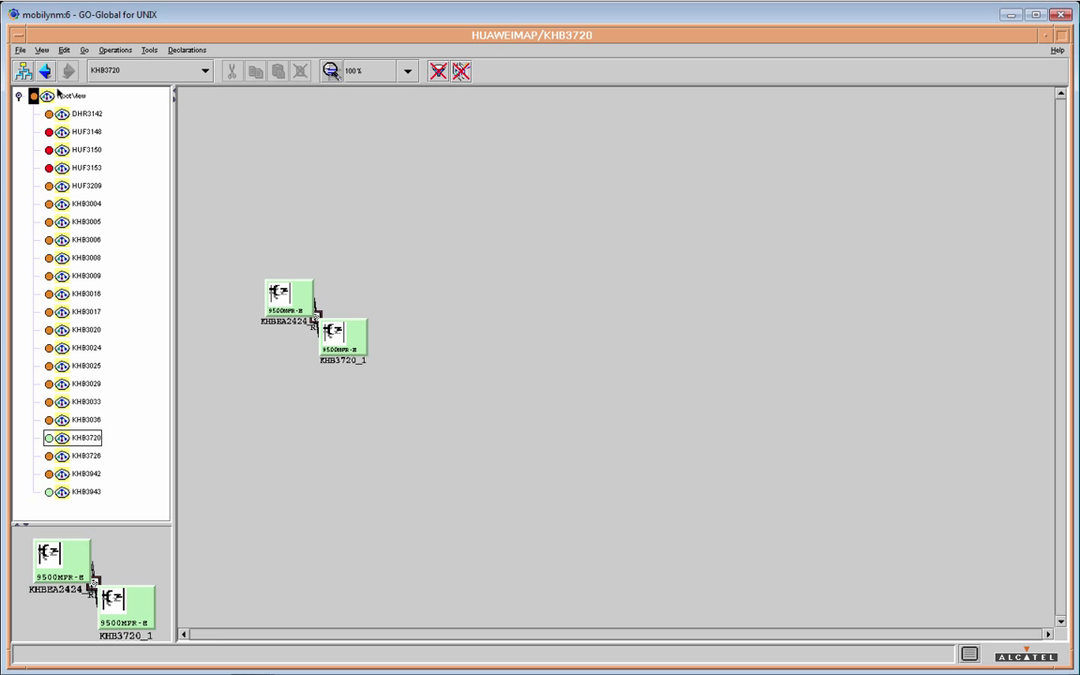
Set the synthesis mode for Alarm Status to Default and apply the map parameters.
left_click(20, 50)
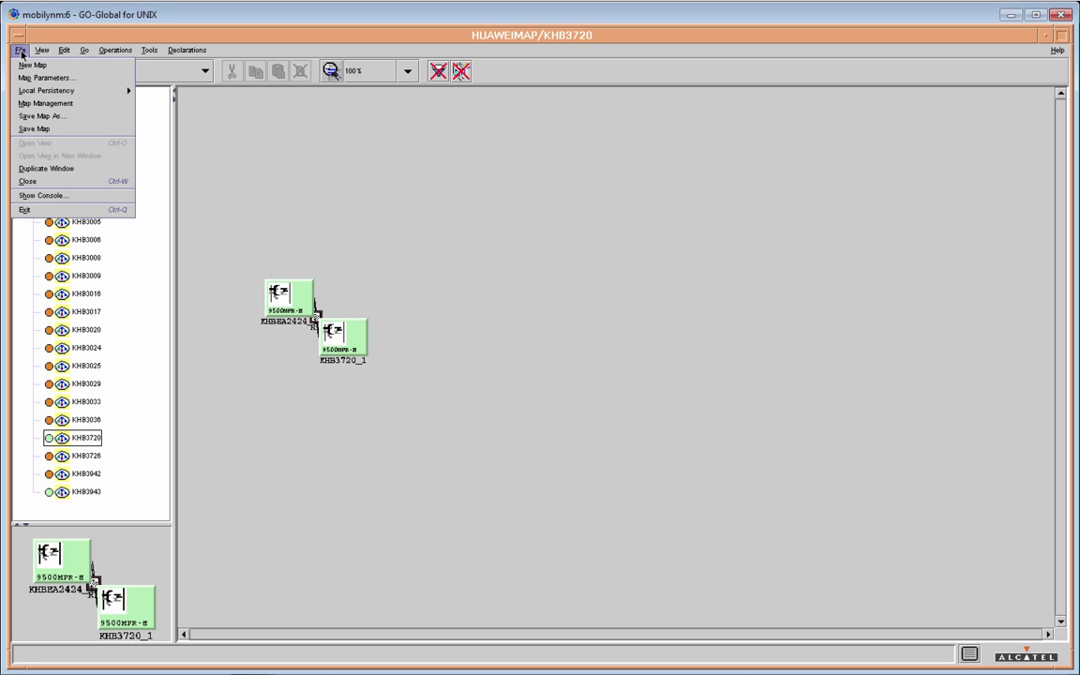
left_click(61, 81)
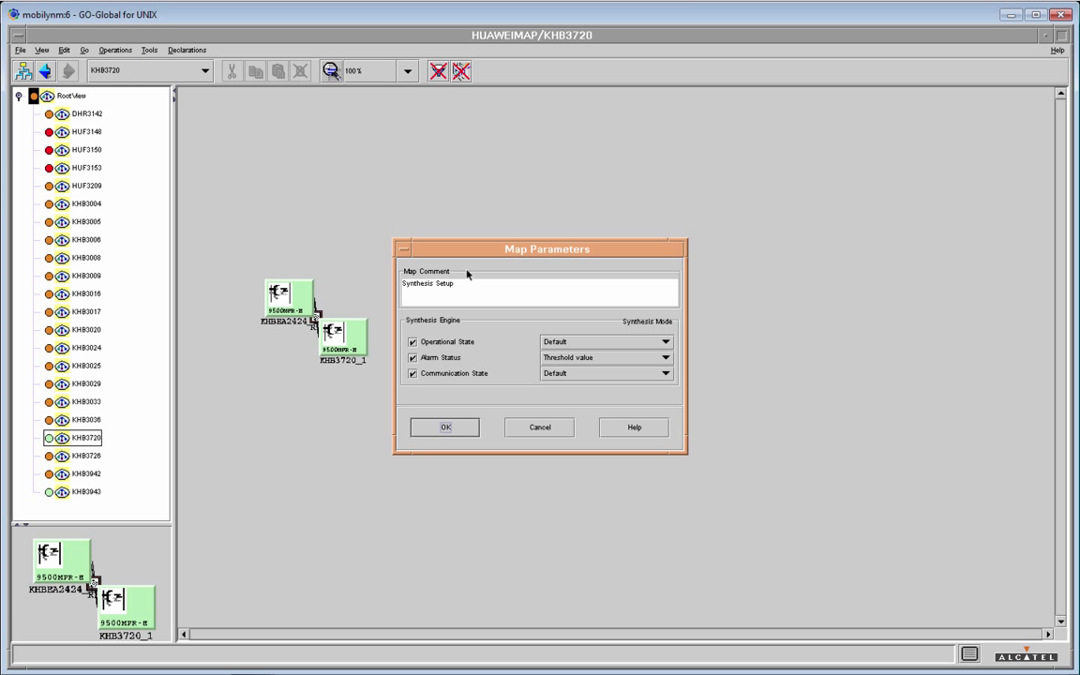
left_click(666, 358)
left_click(605, 393)
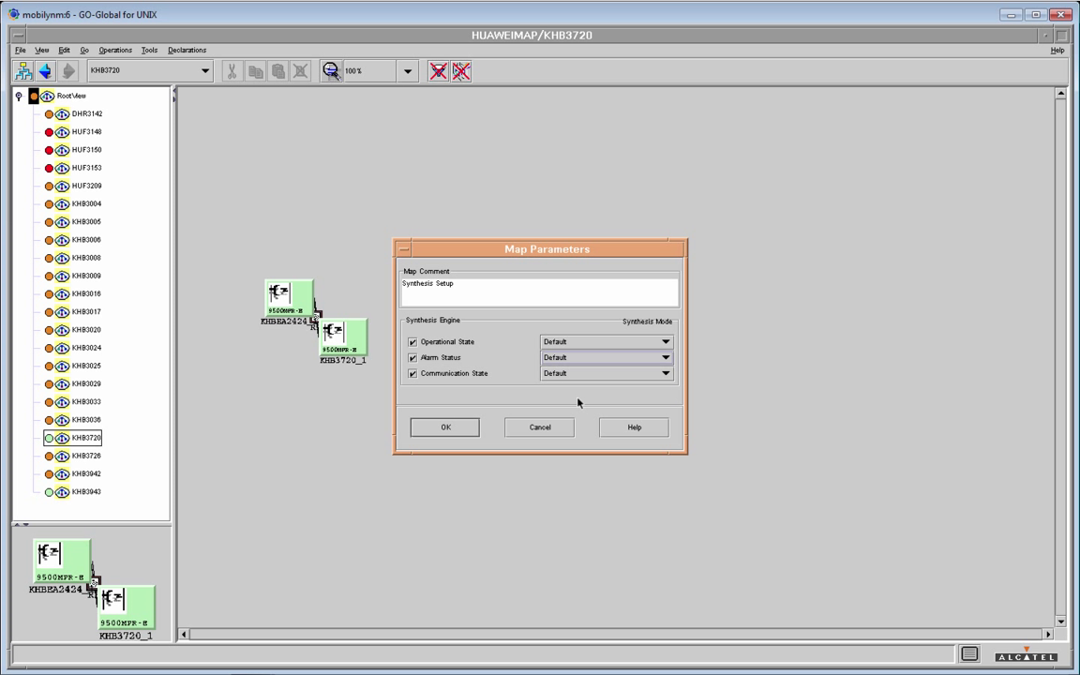
left_click(473, 429)
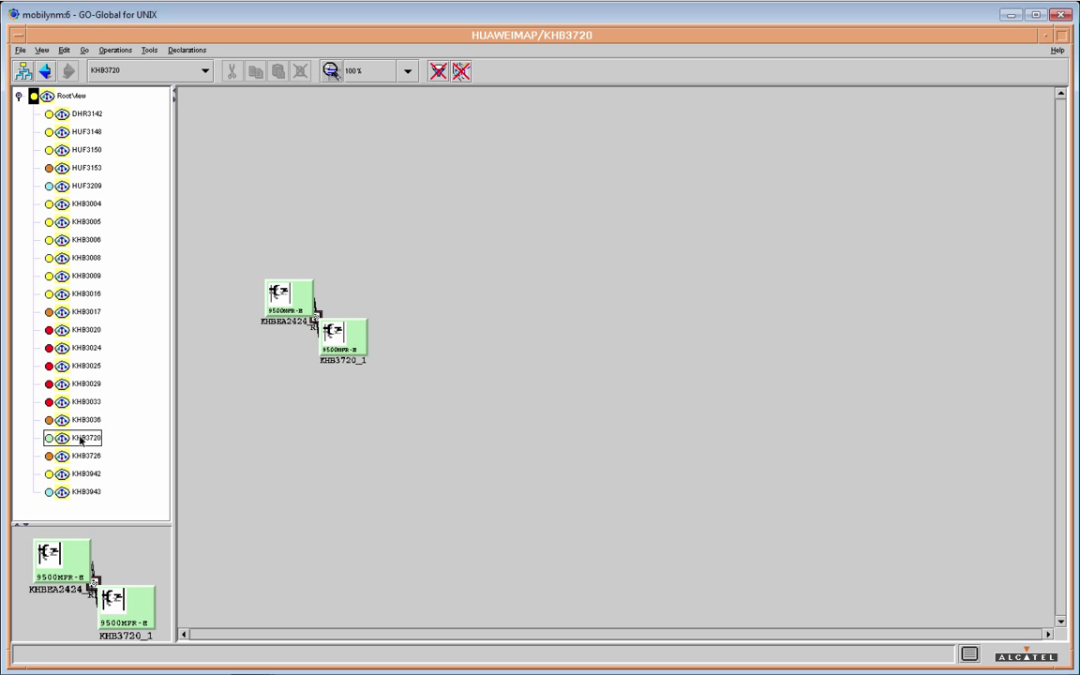
View the submaps KHB3943, HUF3209, DHR3142, HUF3148 and HUF3150 to examine how their elements relate to the synthesized colours.
left_click(85, 492)
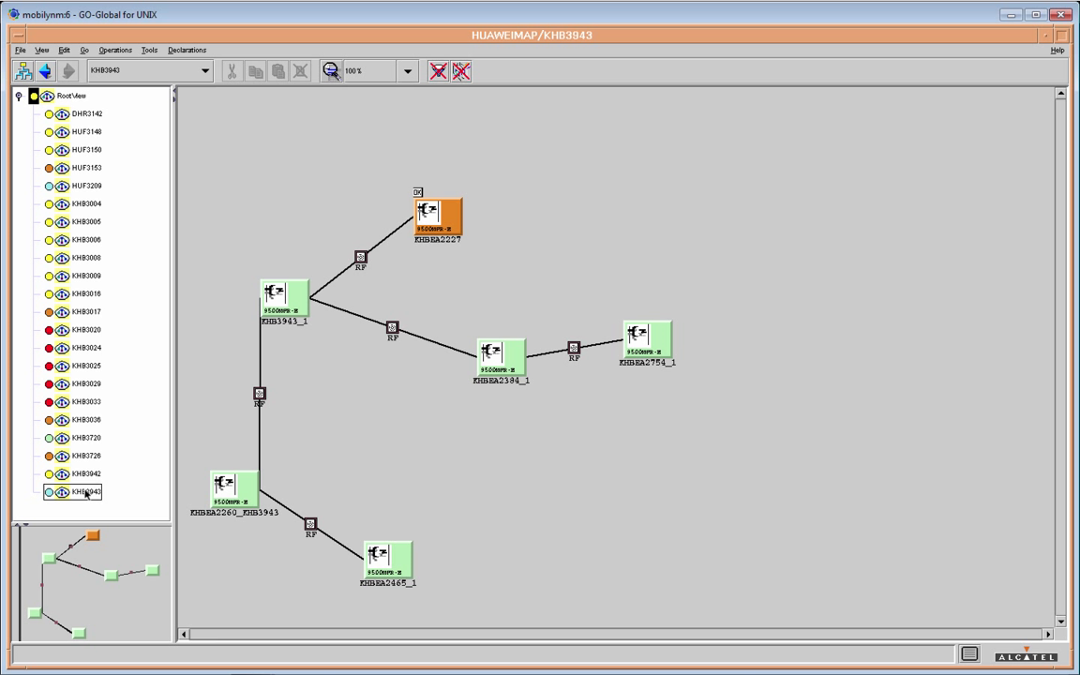
left_click(84, 187)
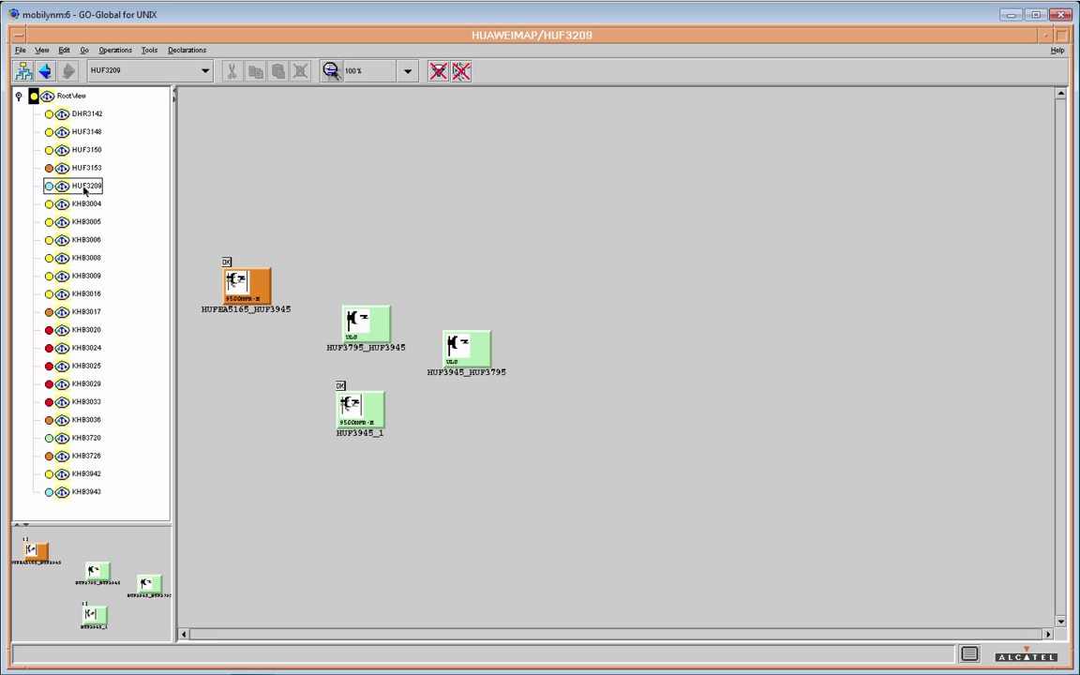
left_click(85, 113)
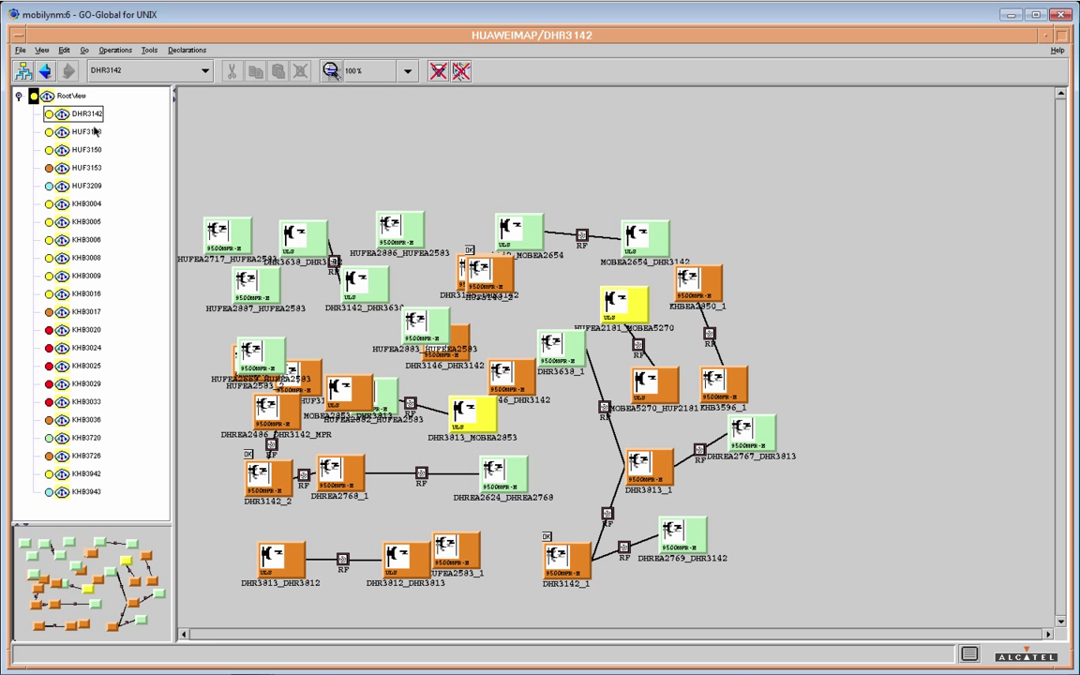
left_click(93, 133)
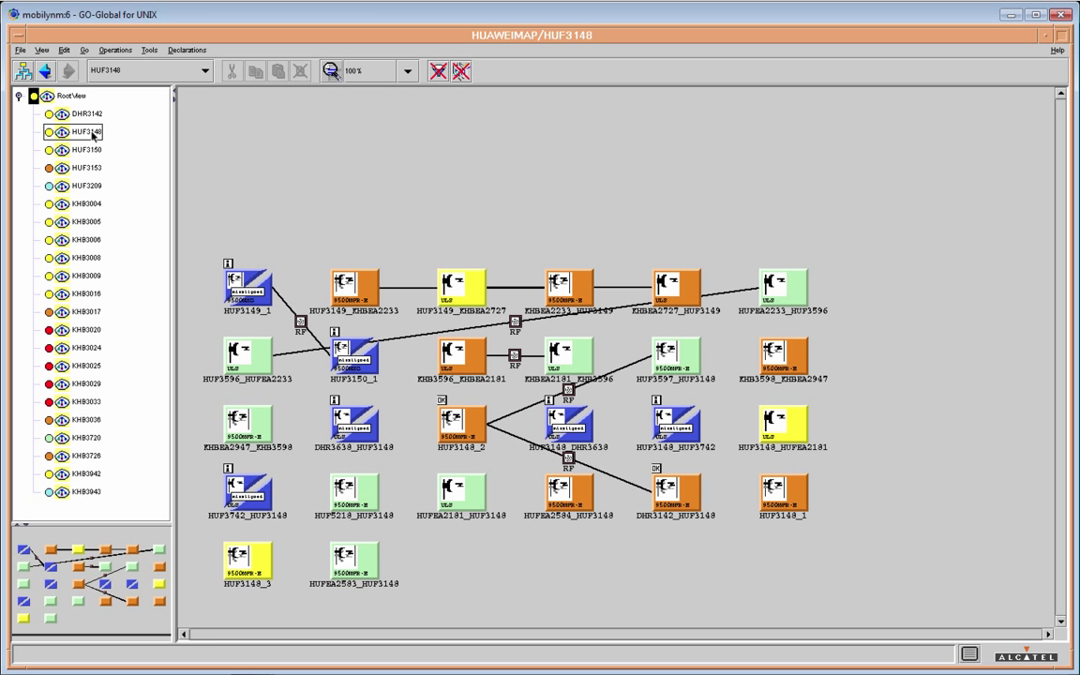
left_click(93, 150)
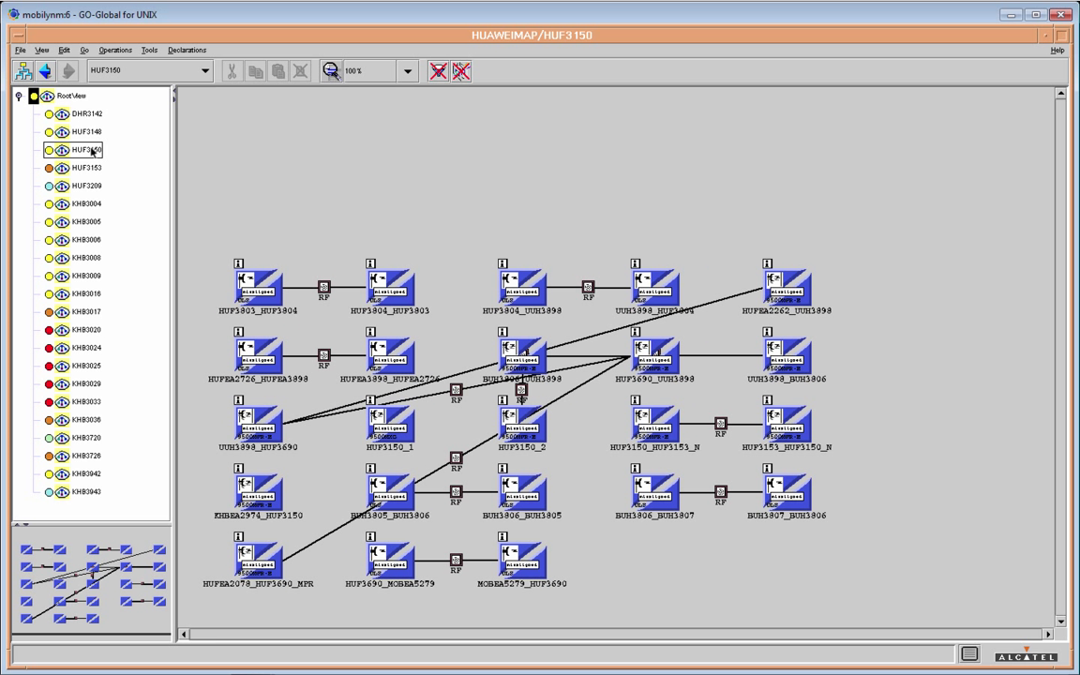
View the submaps KHB3004, KHB3005, KHB3006, KHB3008, KHB3009 and KHB3017 one after another.
left_click(84, 204)
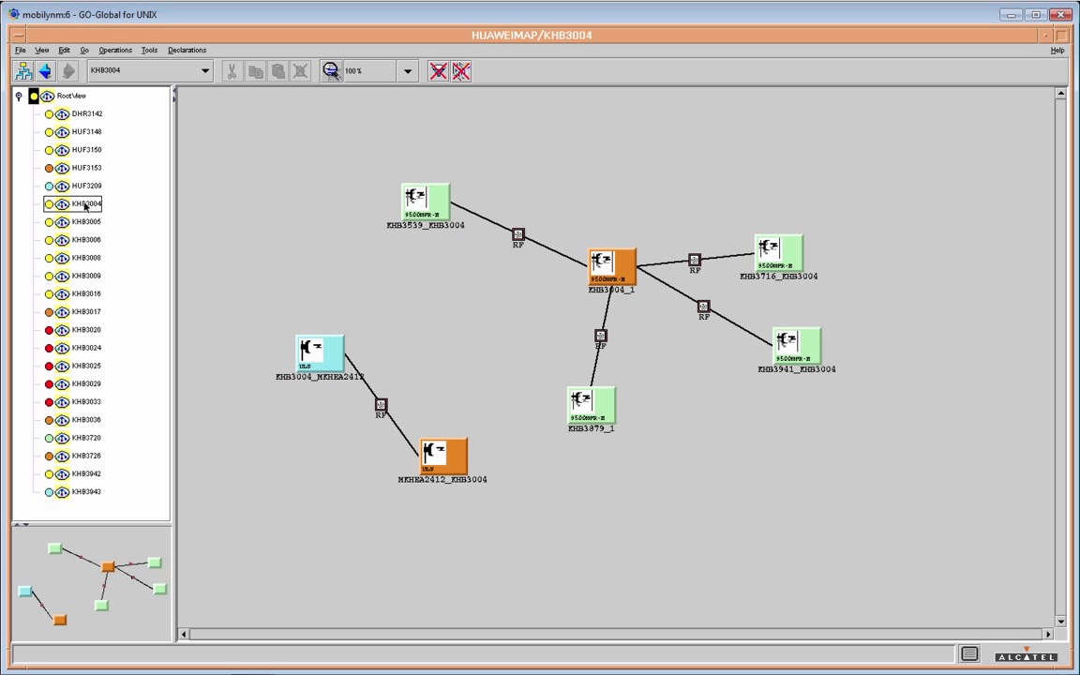
left_click(85, 221)
left_click(86, 240)
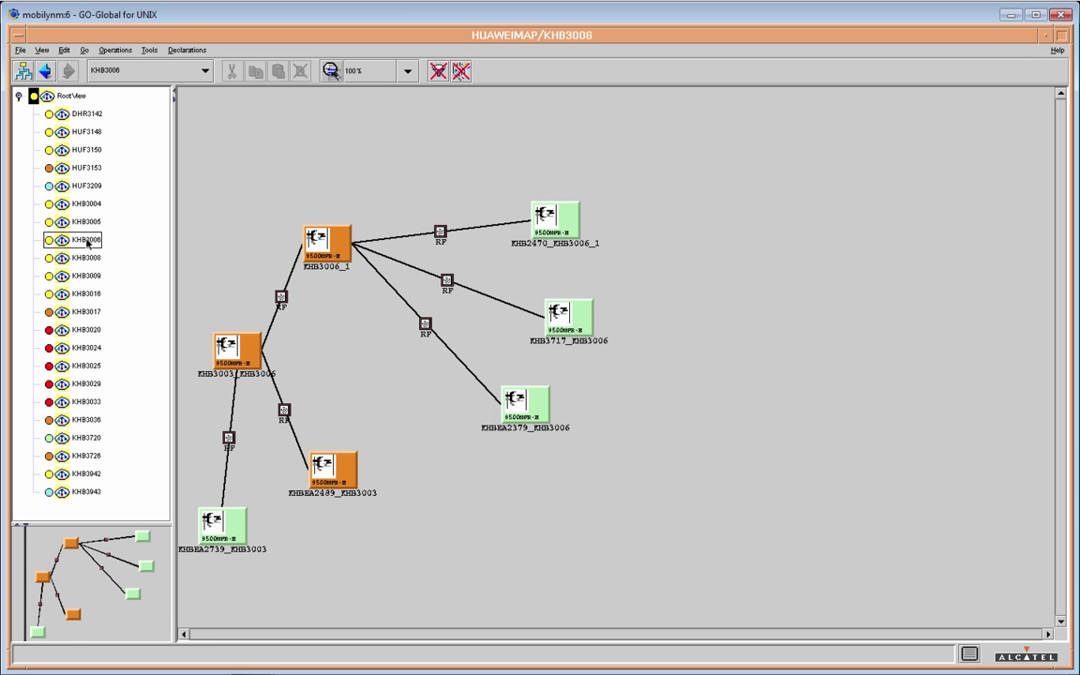
left_click(87, 258)
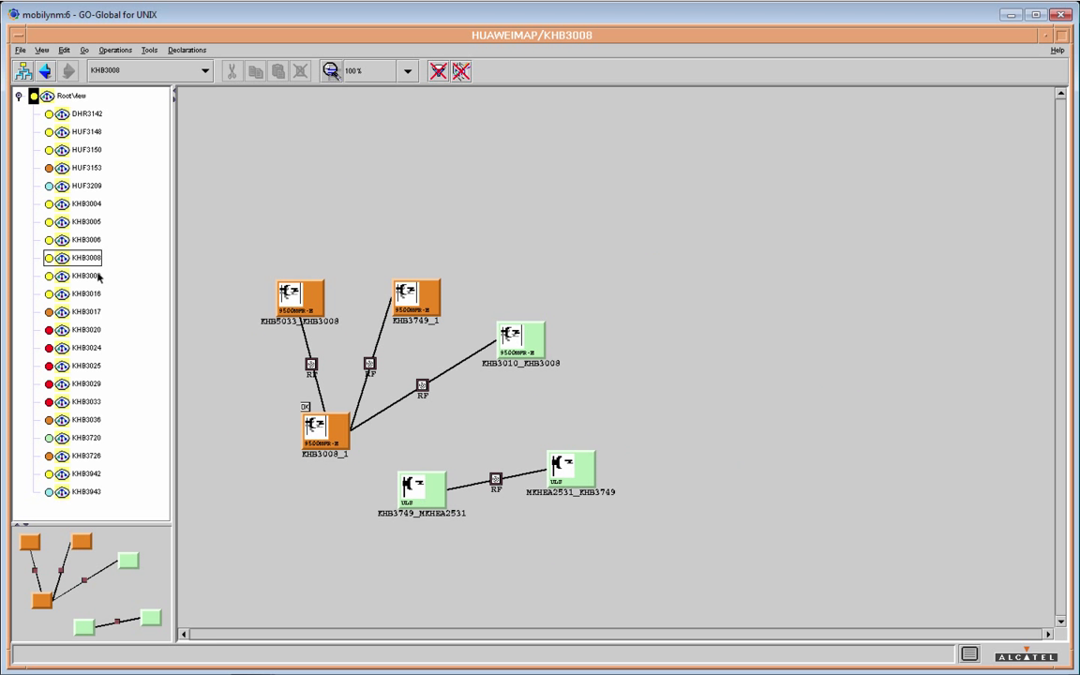
left_click(89, 275)
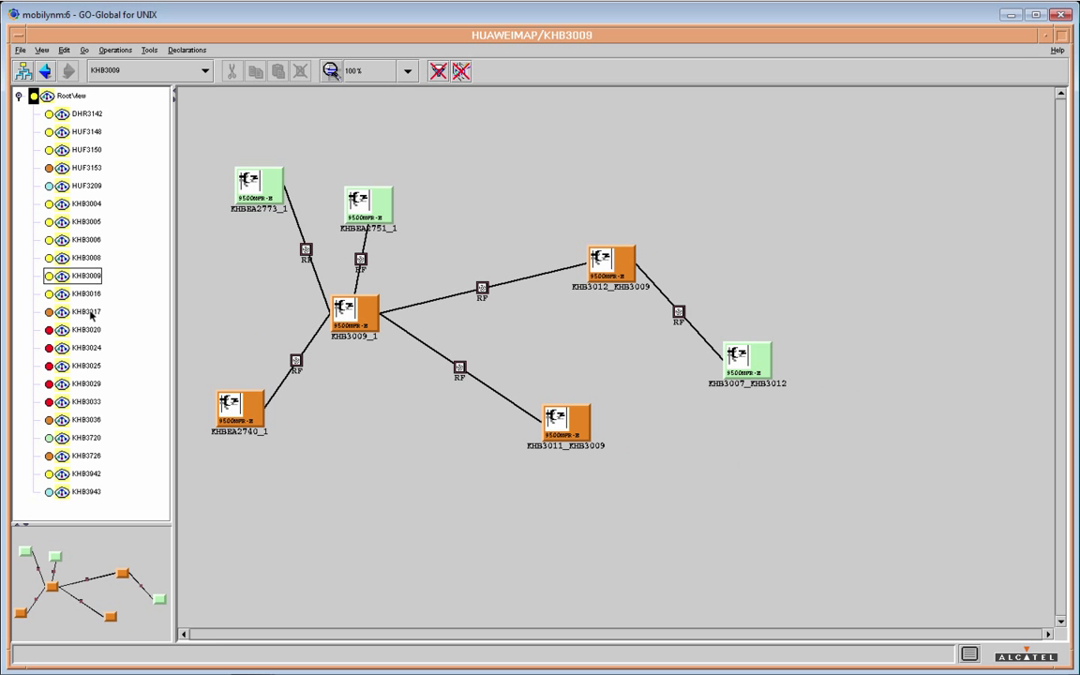
left_click(86, 312)
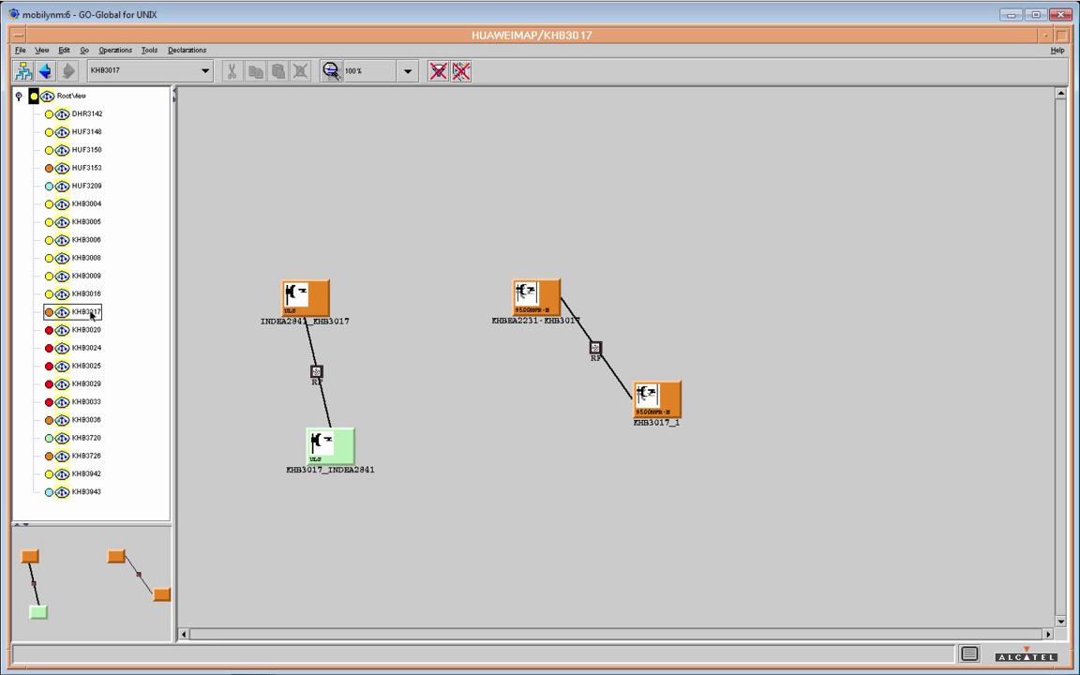
View the submaps HUF3153, KHB3020, KHB3024, KHB3025, KHB3029 and KHB3033 in turn.
left_click(87, 168)
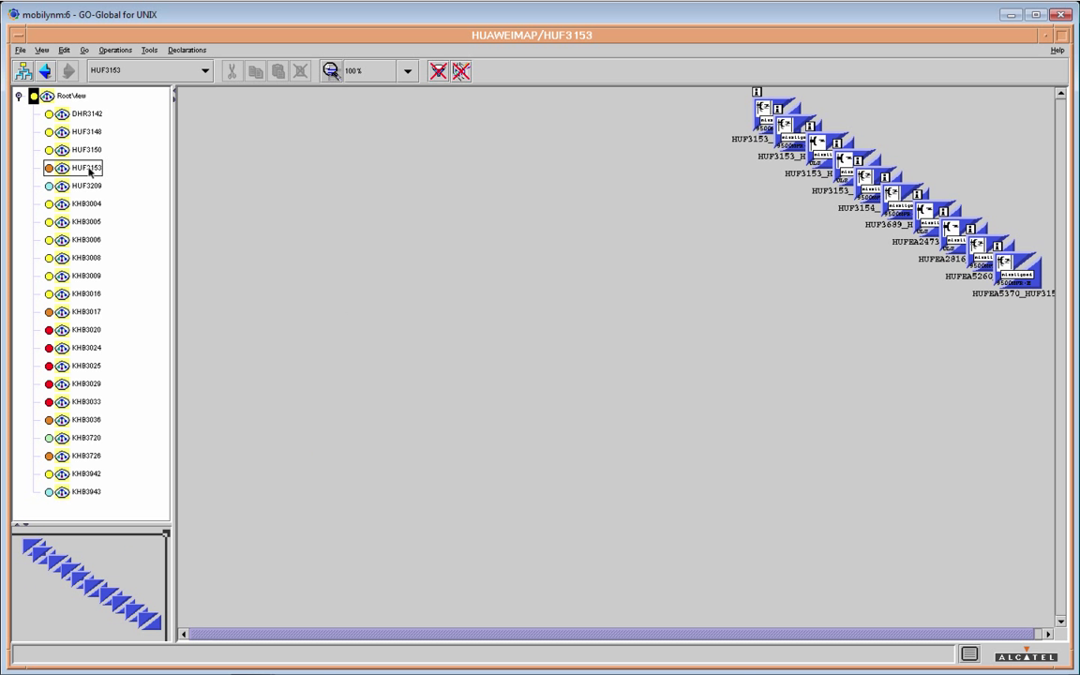
left_click(87, 329)
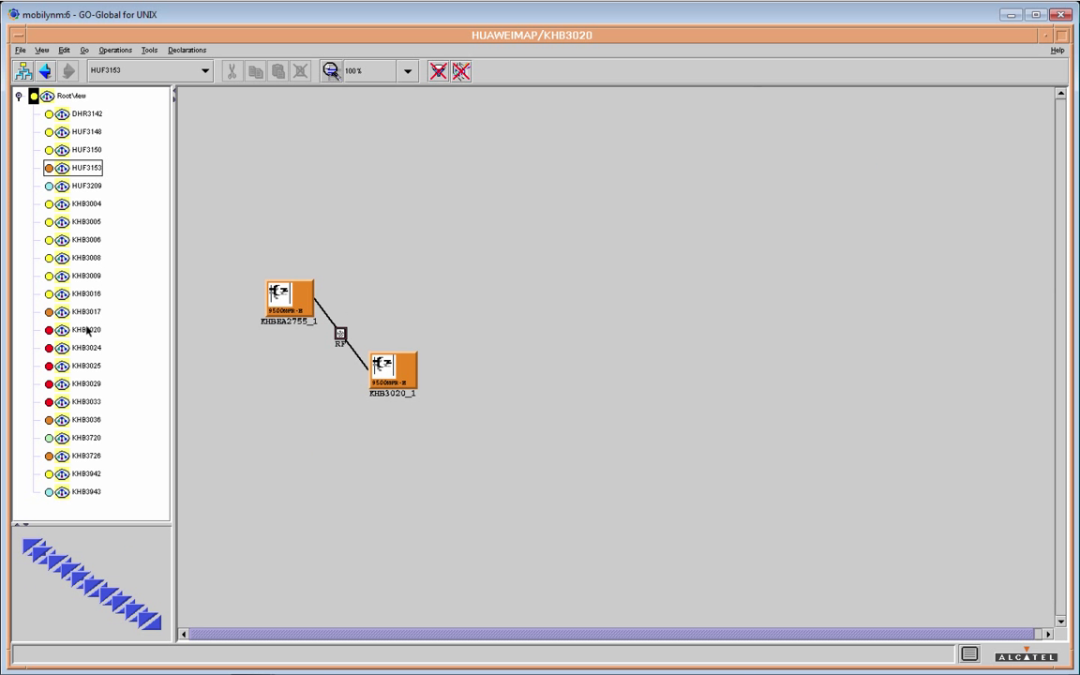
left_click(85, 349)
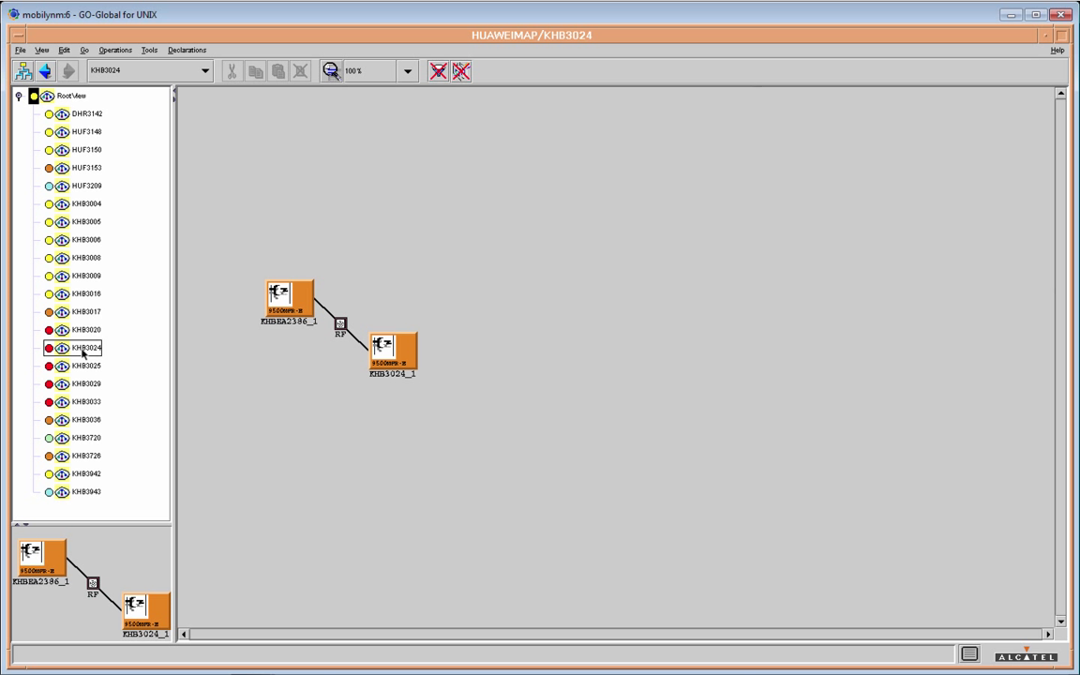
left_click(85, 366)
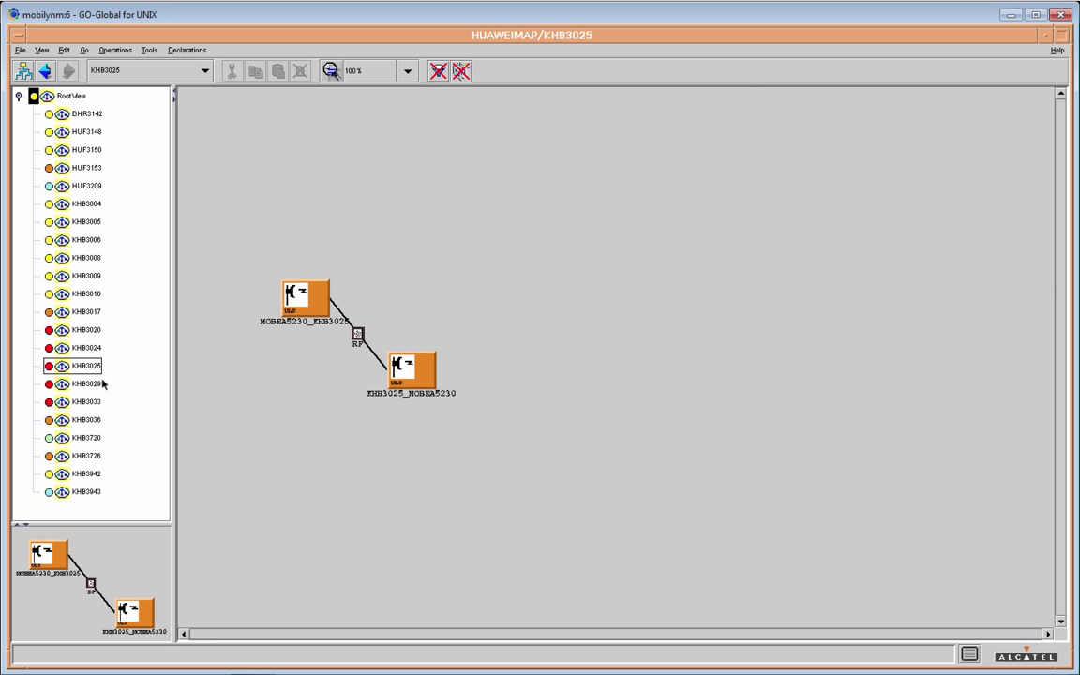
left_click(103, 383)
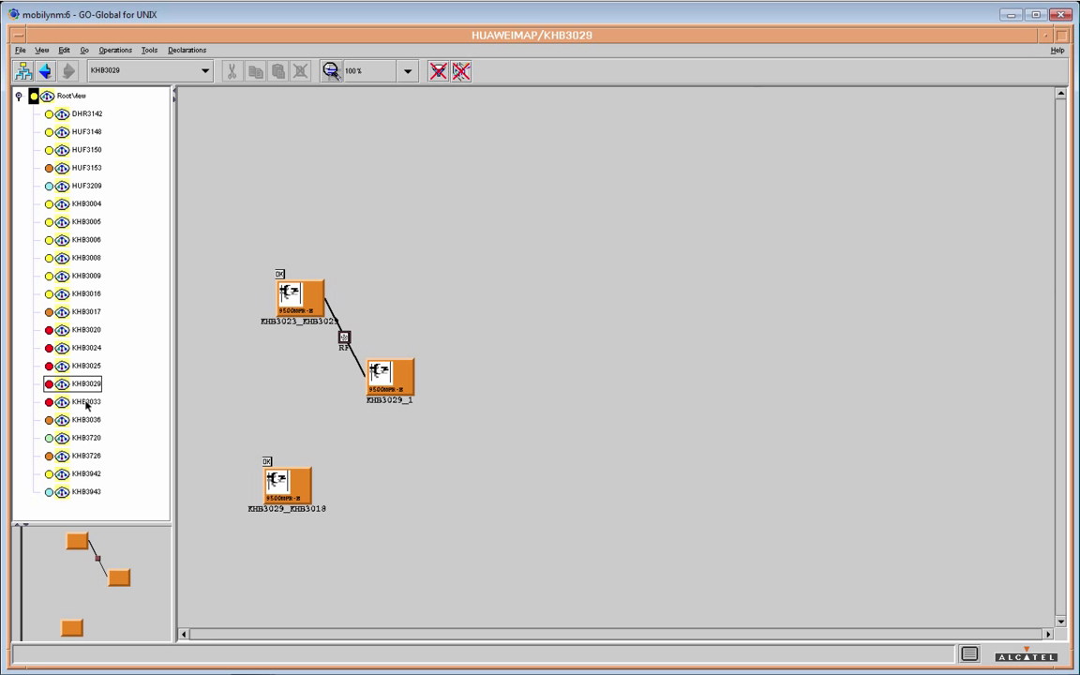
left_click(85, 403)
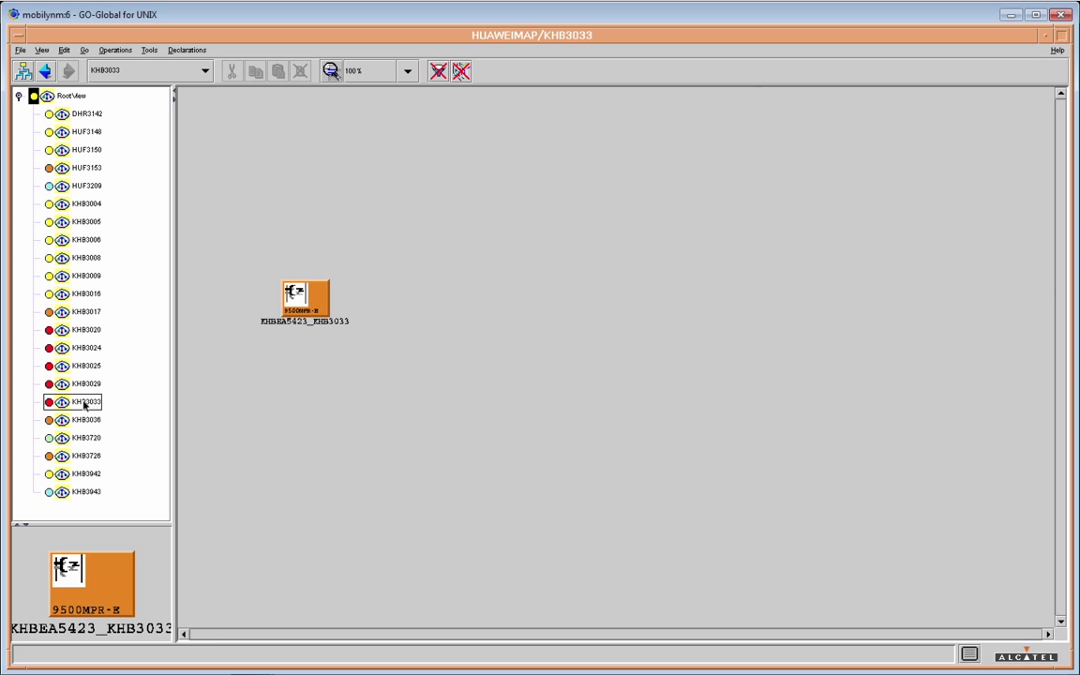
Review the Local Persistency options for saving, restoring and deleting map files, including the Database entry.
left_click(20, 50)
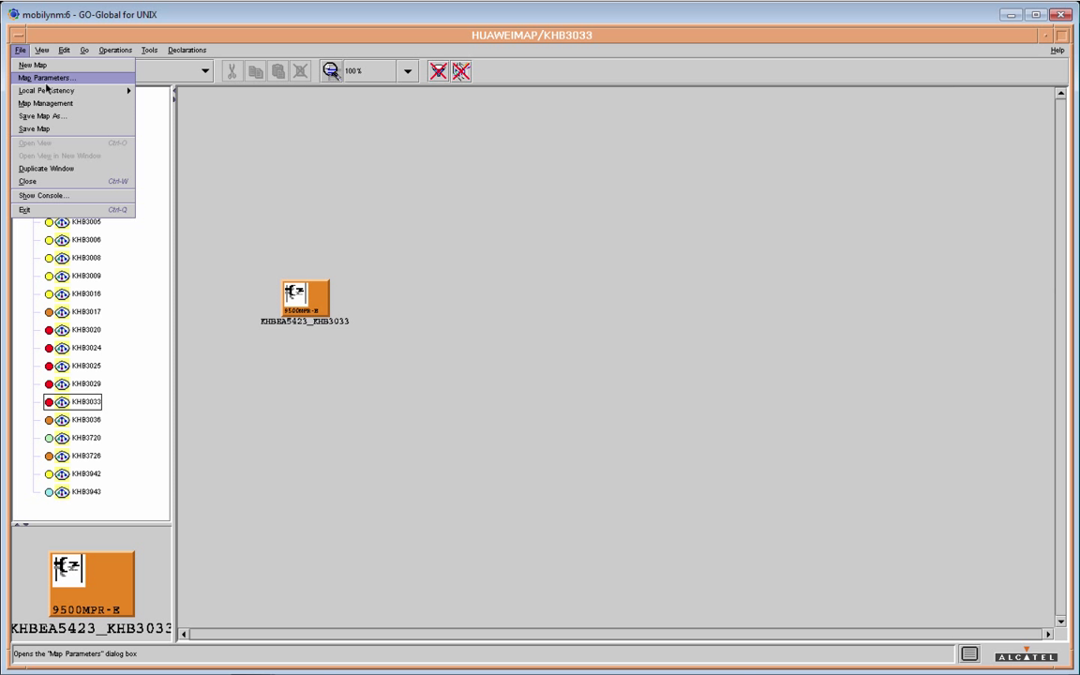
mouse_move(54, 92)
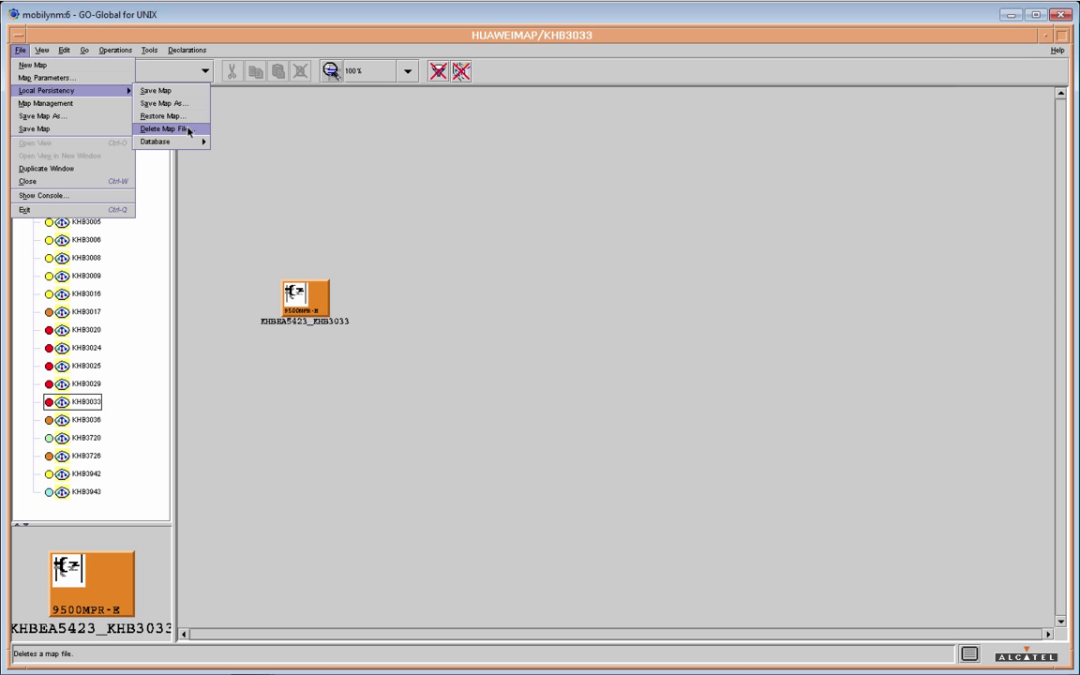
mouse_move(183, 146)
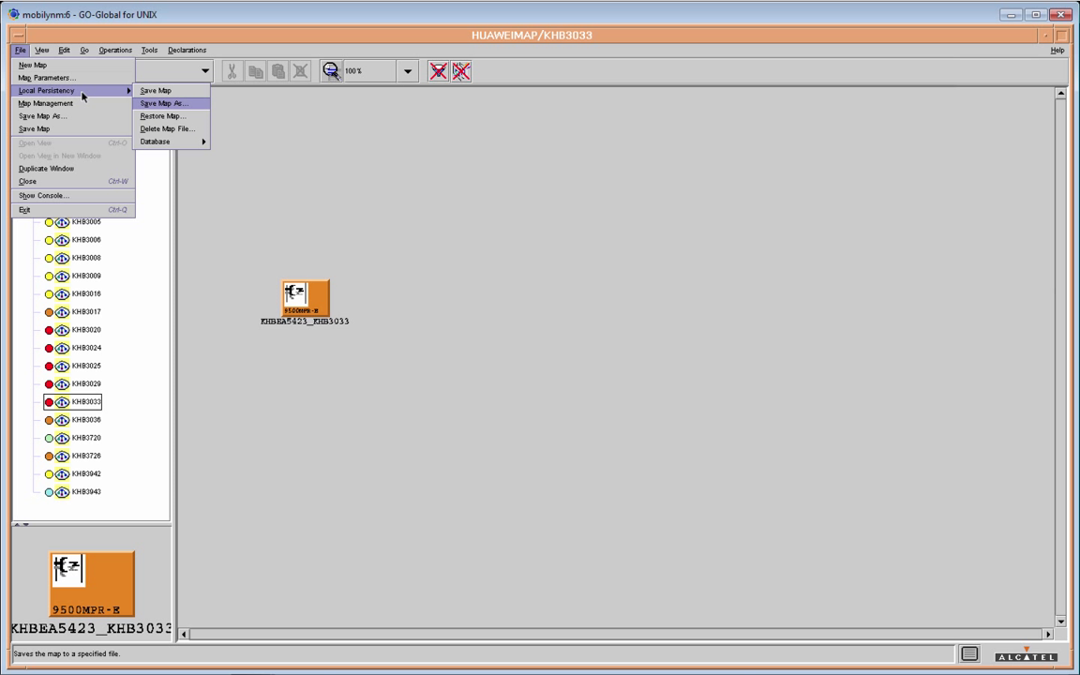
Open Map Management and view the attributes of HuaweiNEw, the map listed after it, and MNSMW.
left_click(57, 105)
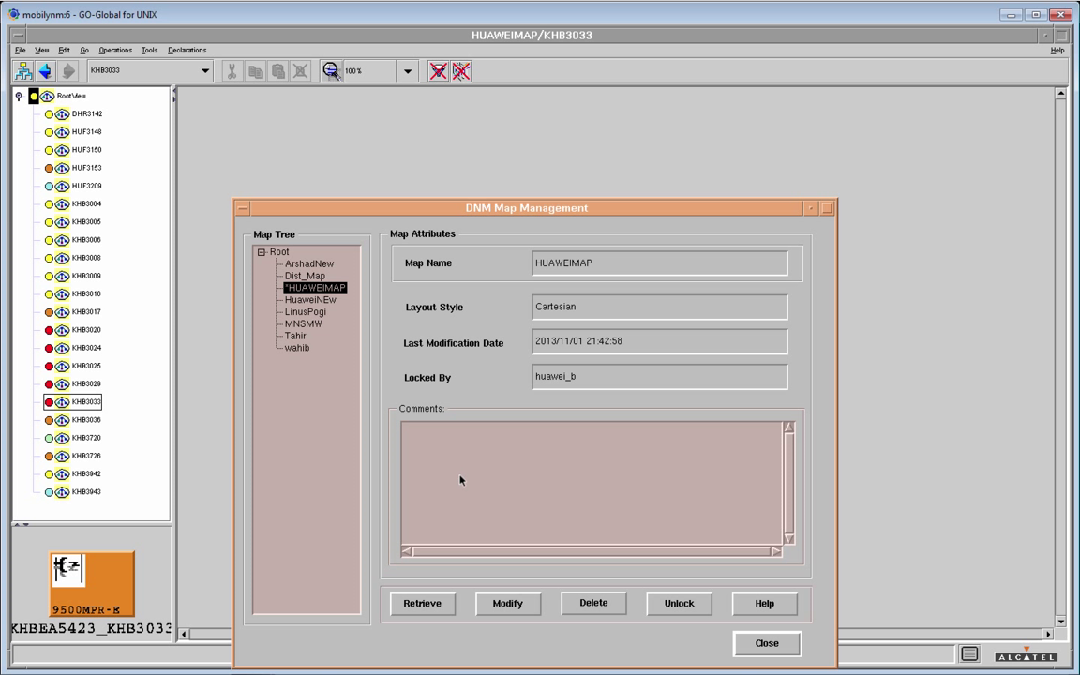
left_click(307, 300)
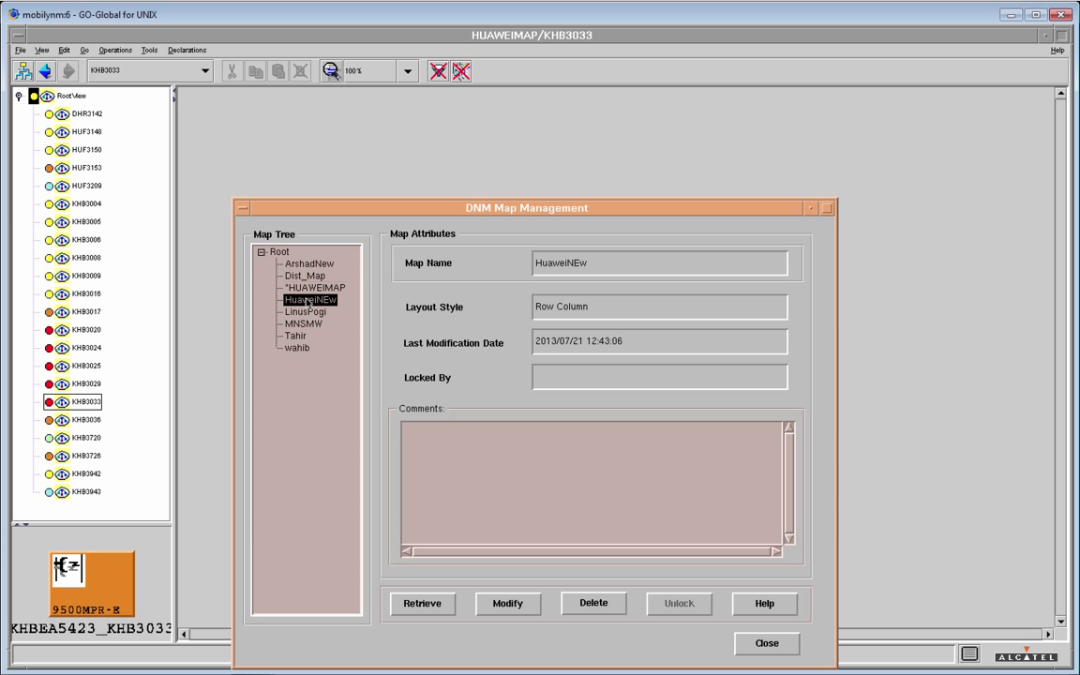
left_click(306, 313)
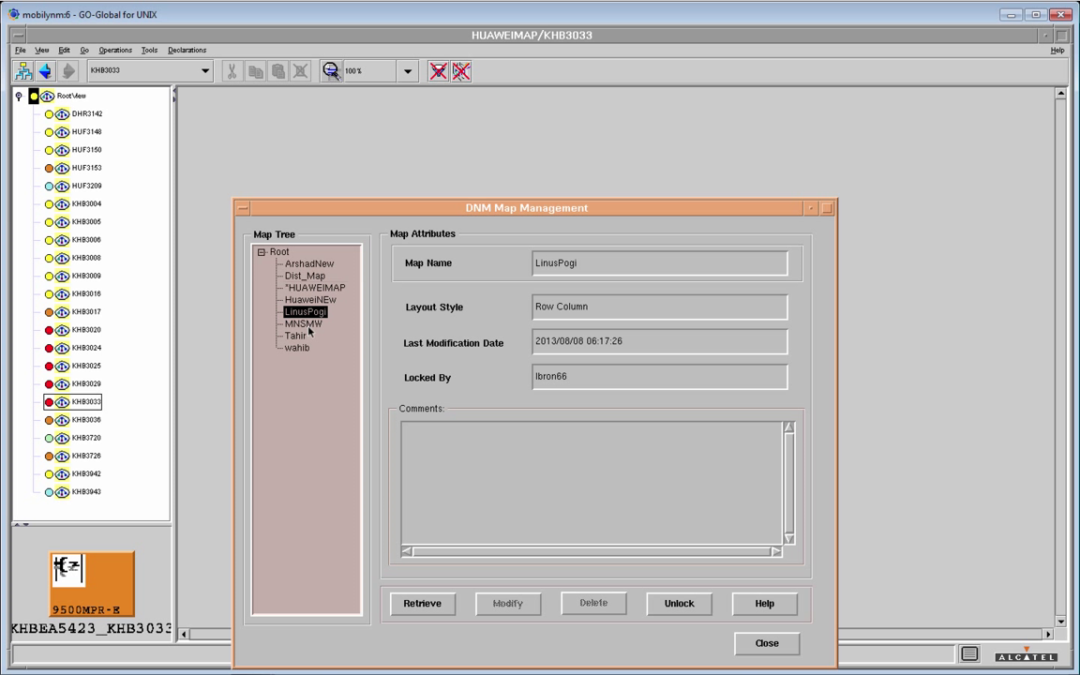
left_click(308, 325)
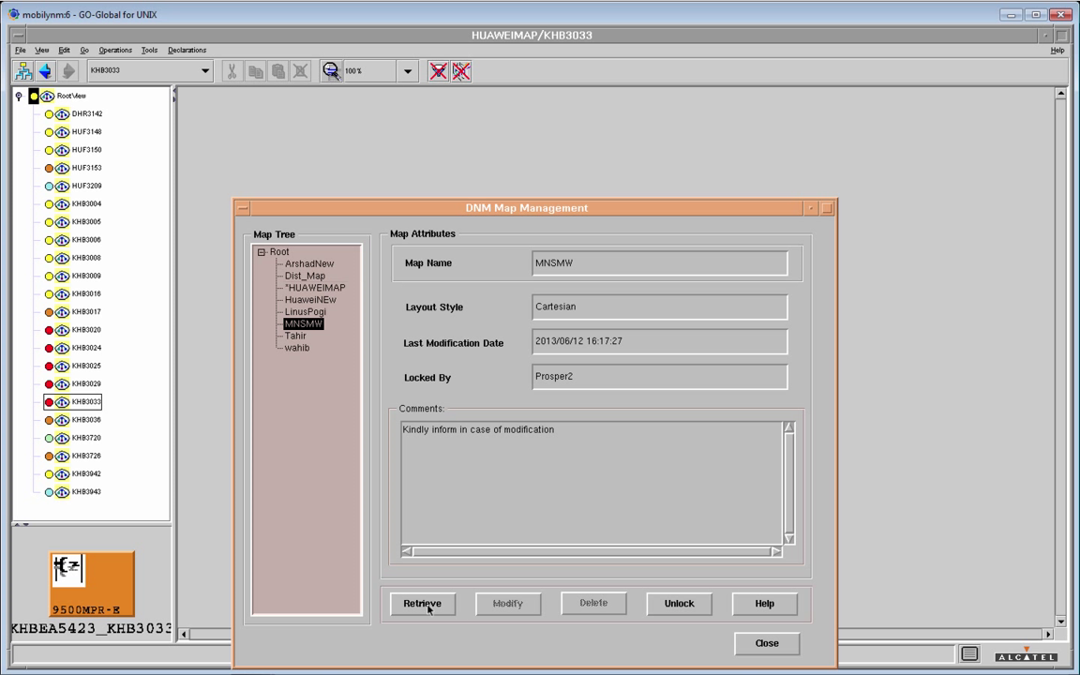
Close Map Management, then duplicate the KHB3033 map window, move the copy aside and close it.
left_click(768, 645)
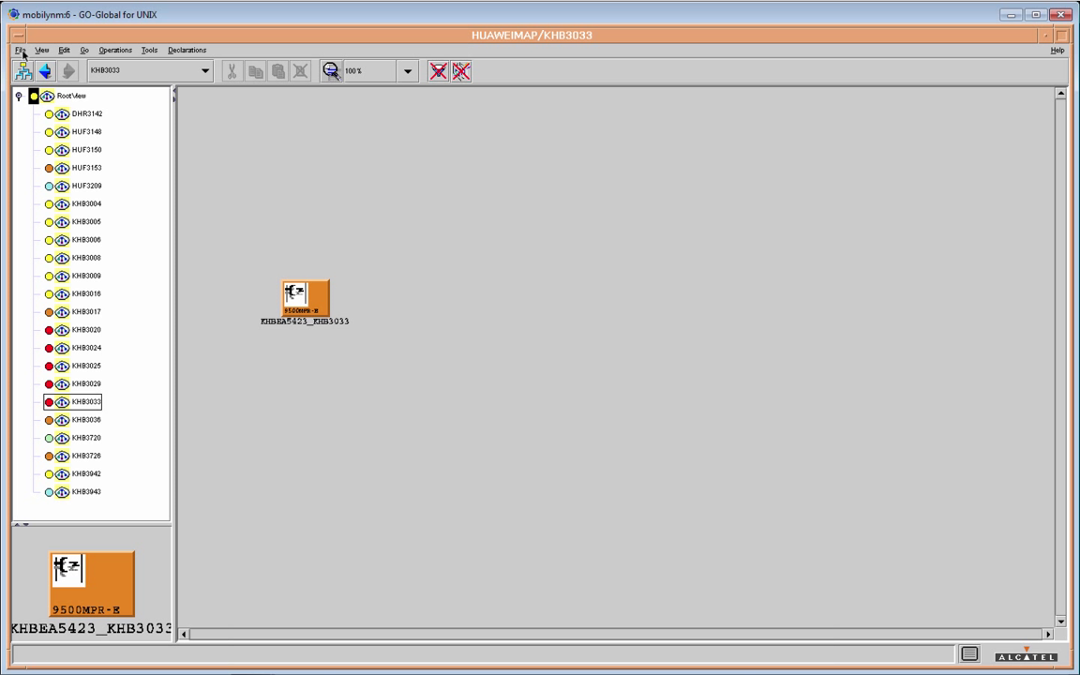
left_click(20, 50)
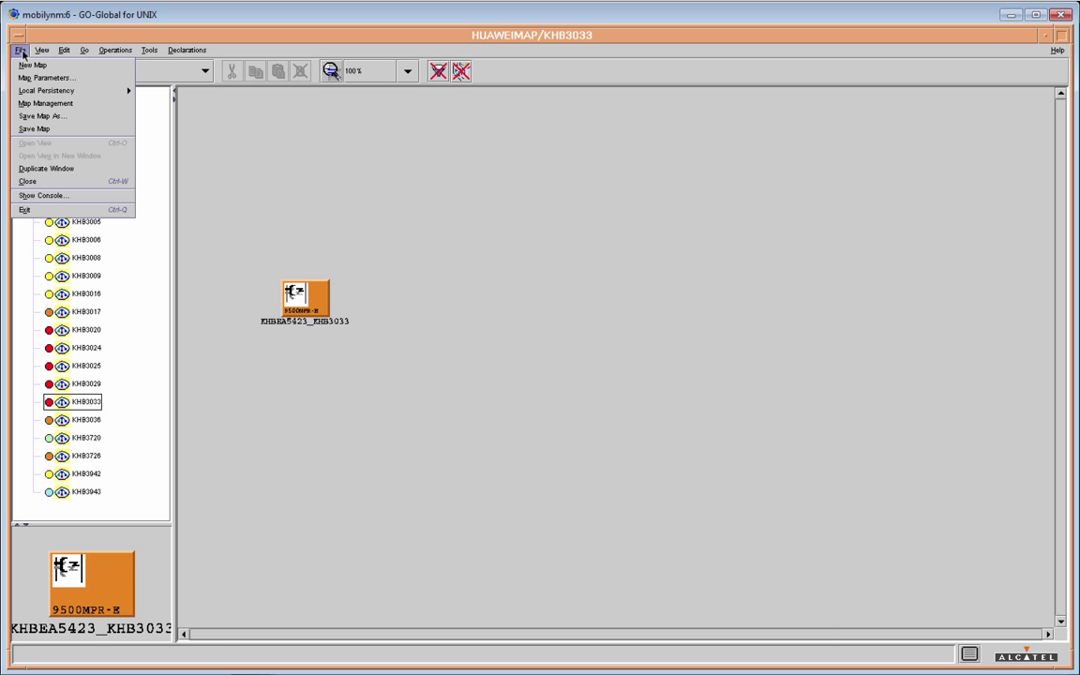
left_click(68, 169)
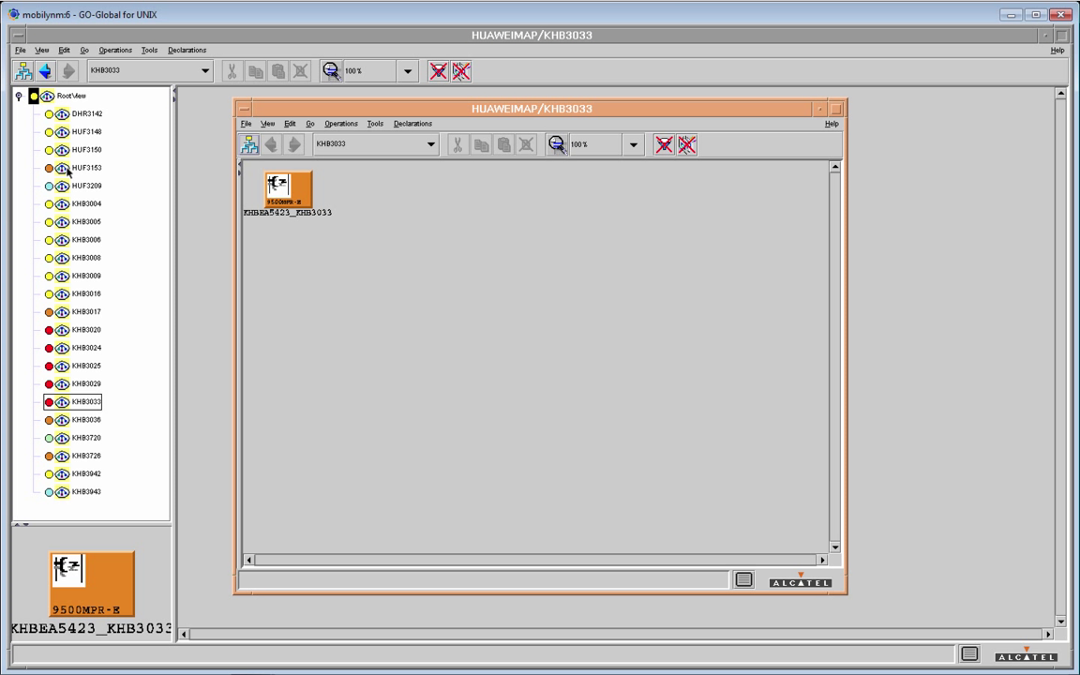
left_click_drag(488, 111, 810, 162)
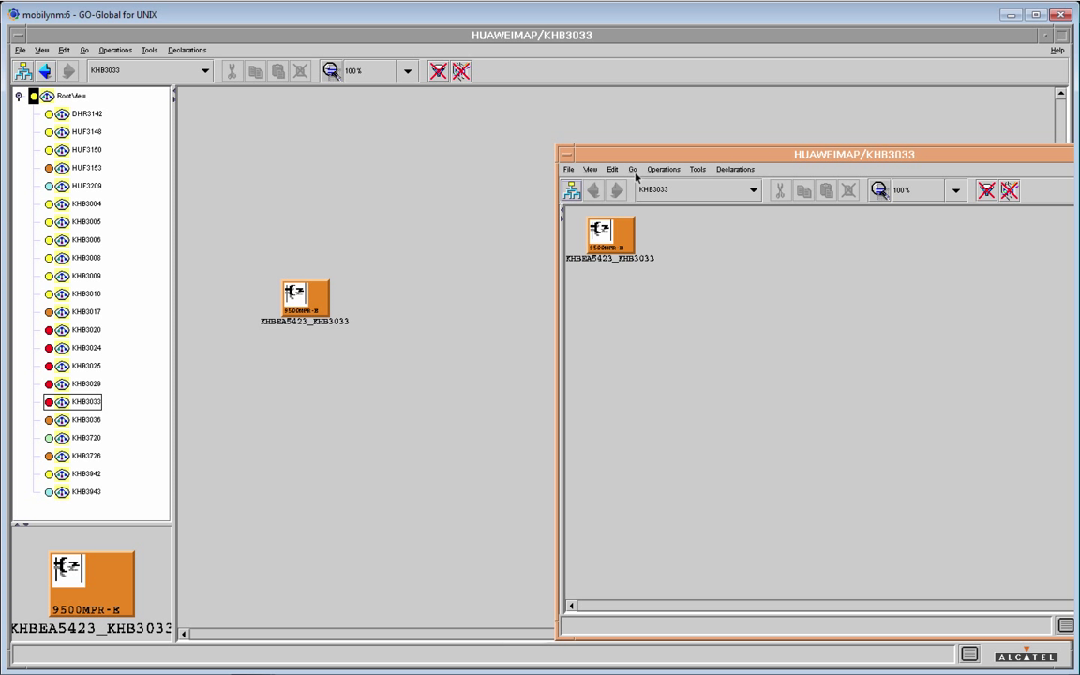
left_click(567, 169)
left_click(563, 297)
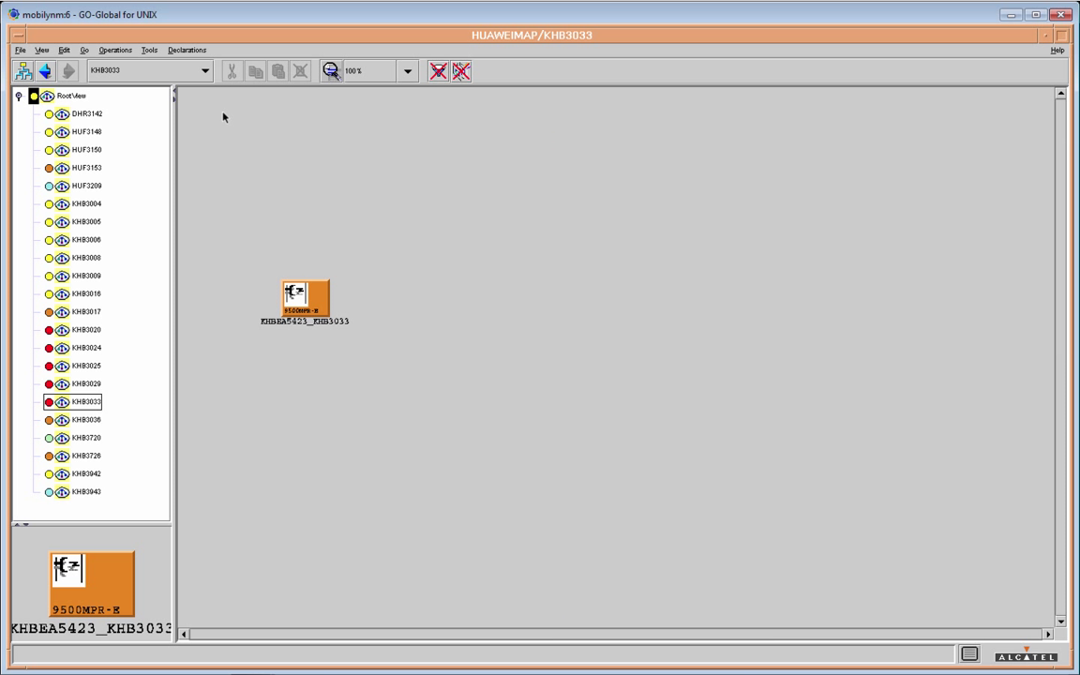
Try to close the map window, cancelling at the request to save the current map.
left_click(20, 52)
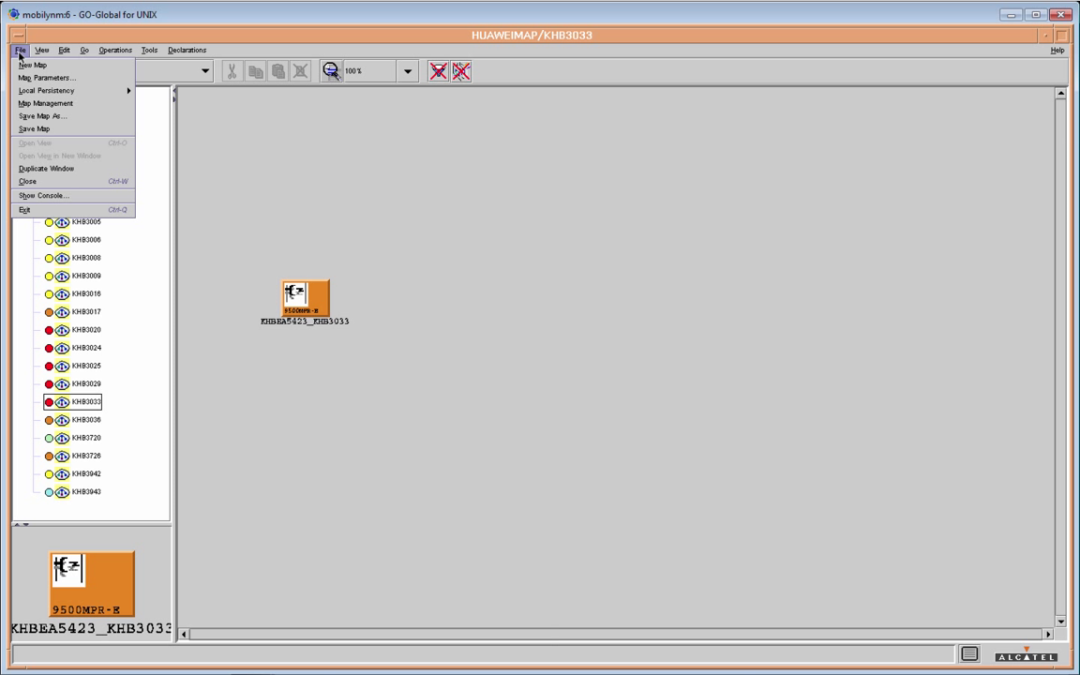
left_click(34, 183)
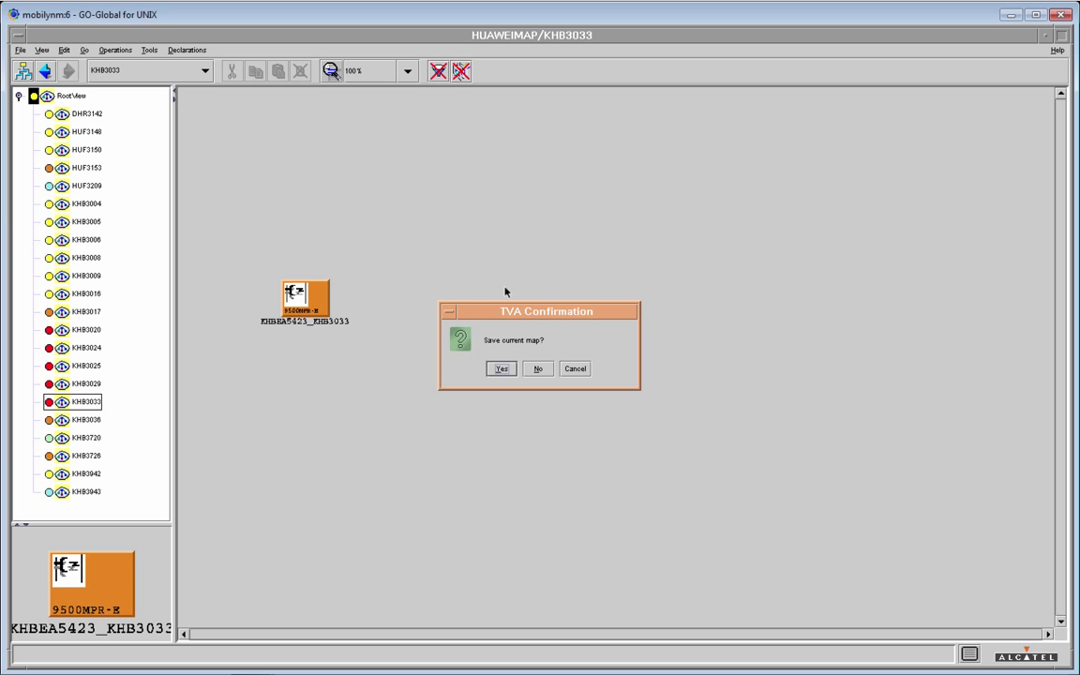
left_click(581, 373)
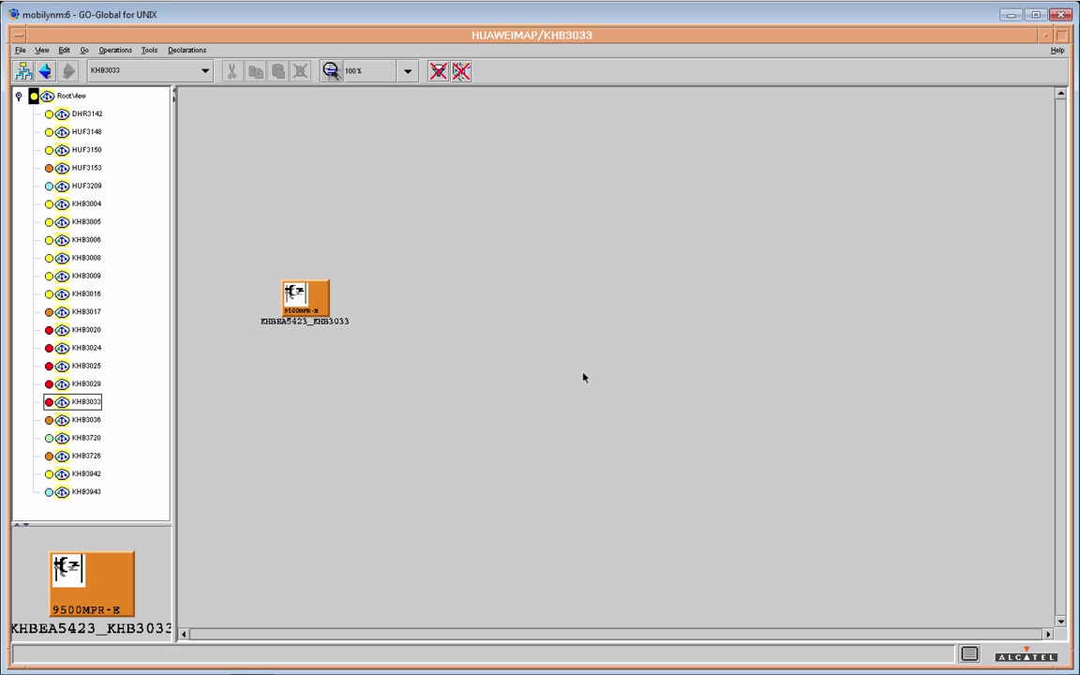
Show the map's message console and close it again.
left_click(19, 52)
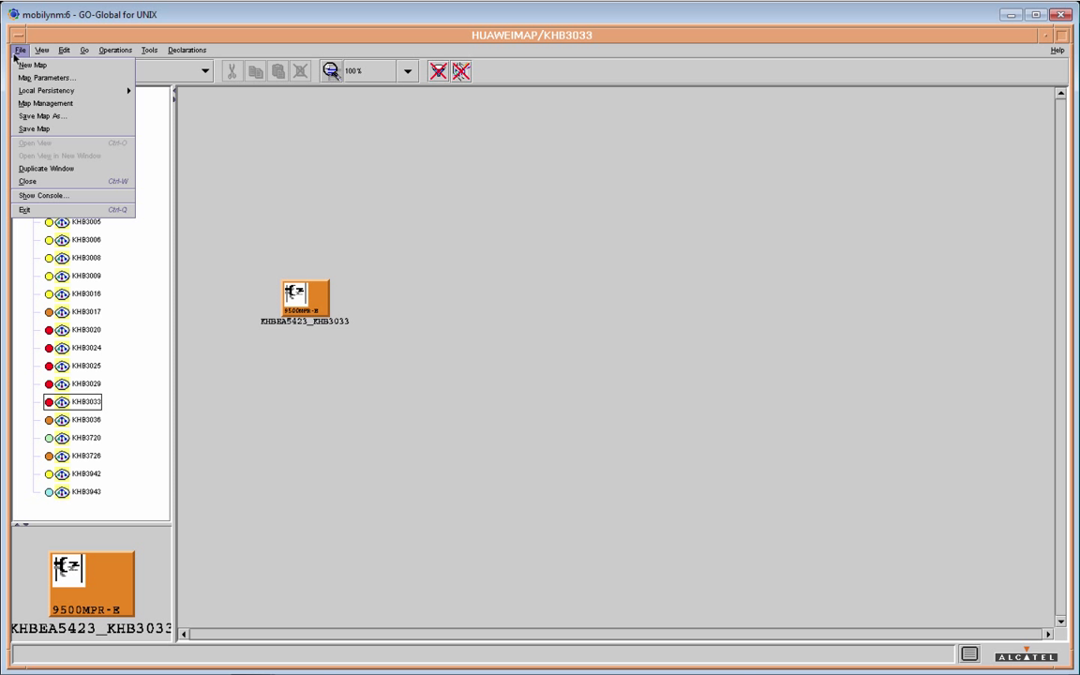
left_click(43, 197)
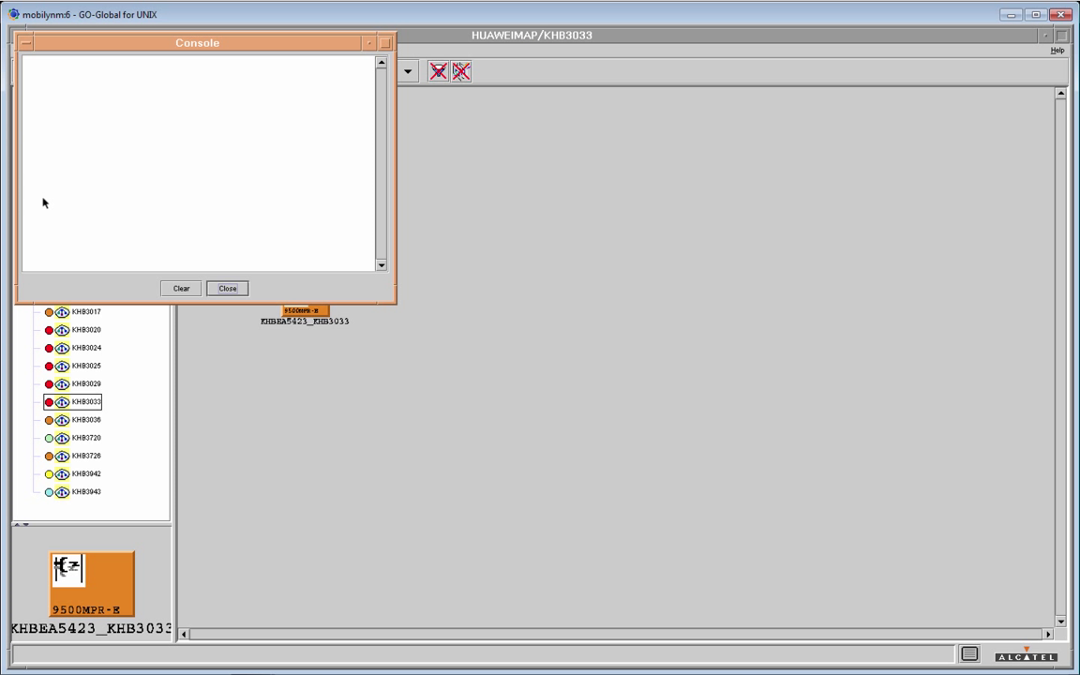
left_click(228, 289)
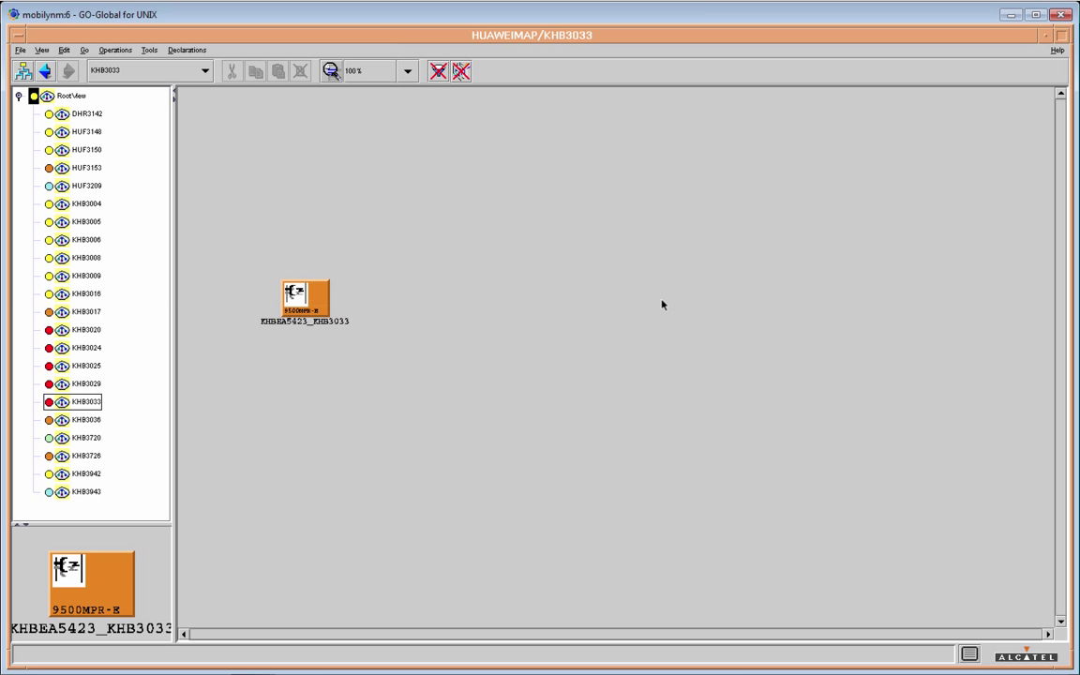
Try to exit the map application, cancelling at the request to save the current map.
left_click(19, 50)
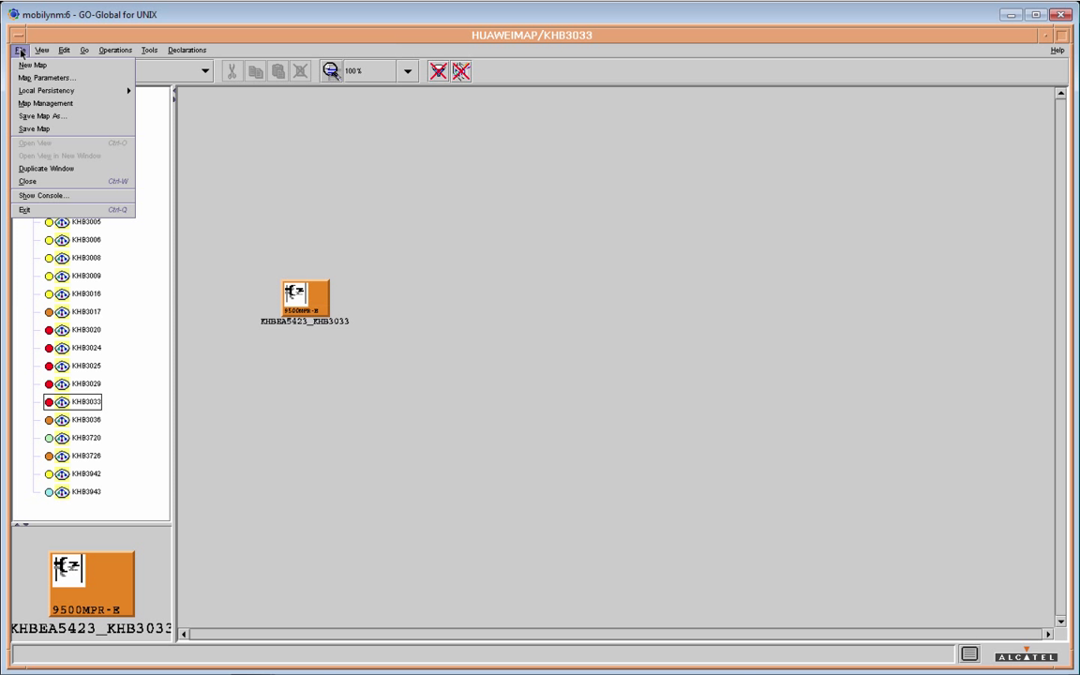
left_click(44, 209)
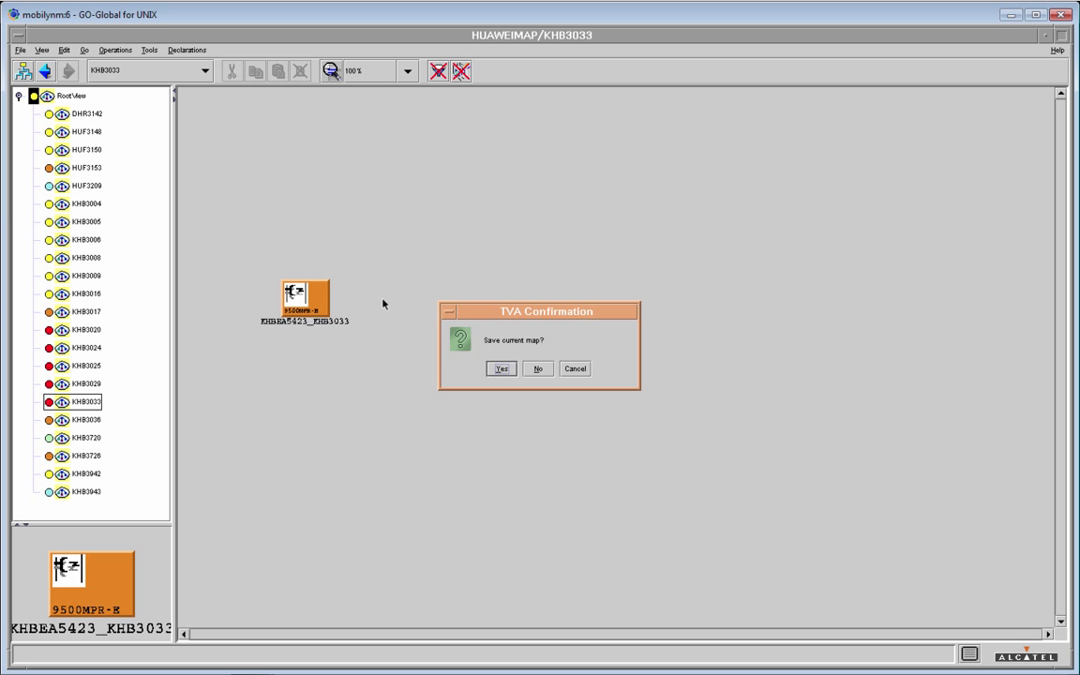
left_click(575, 370)
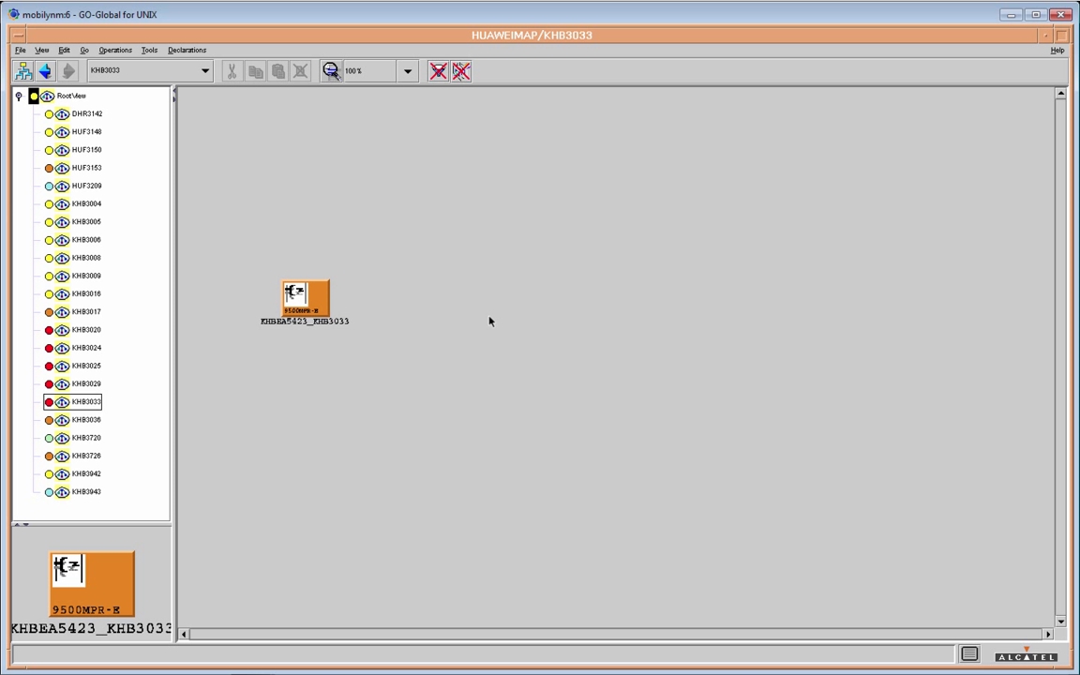
left_click(42, 52)
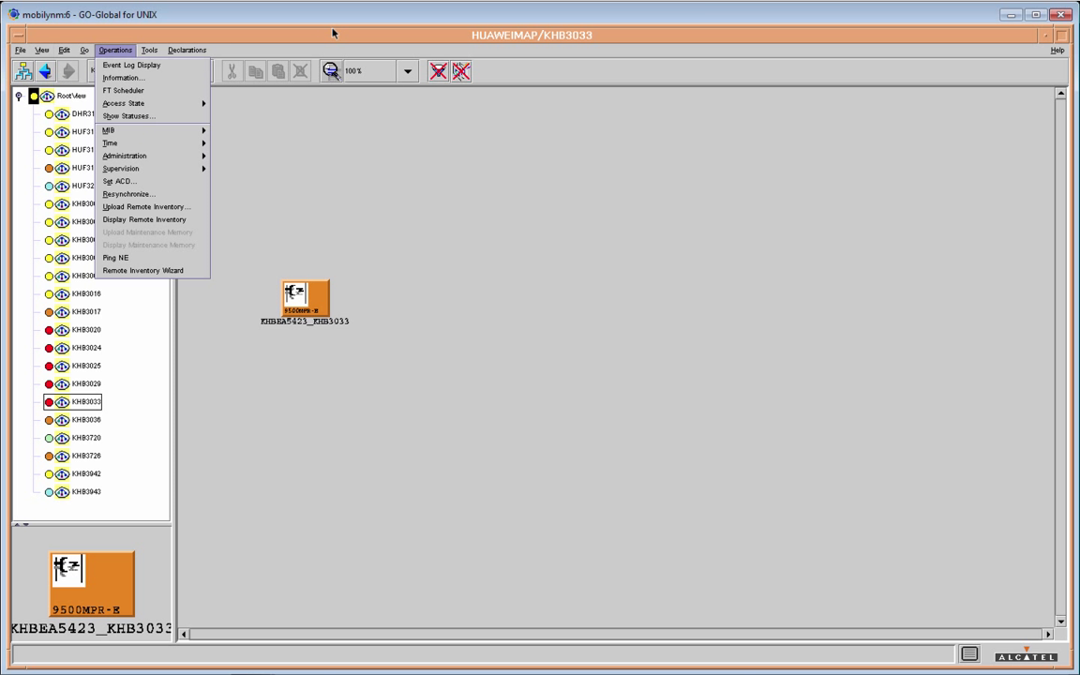
left_click(594, 288)
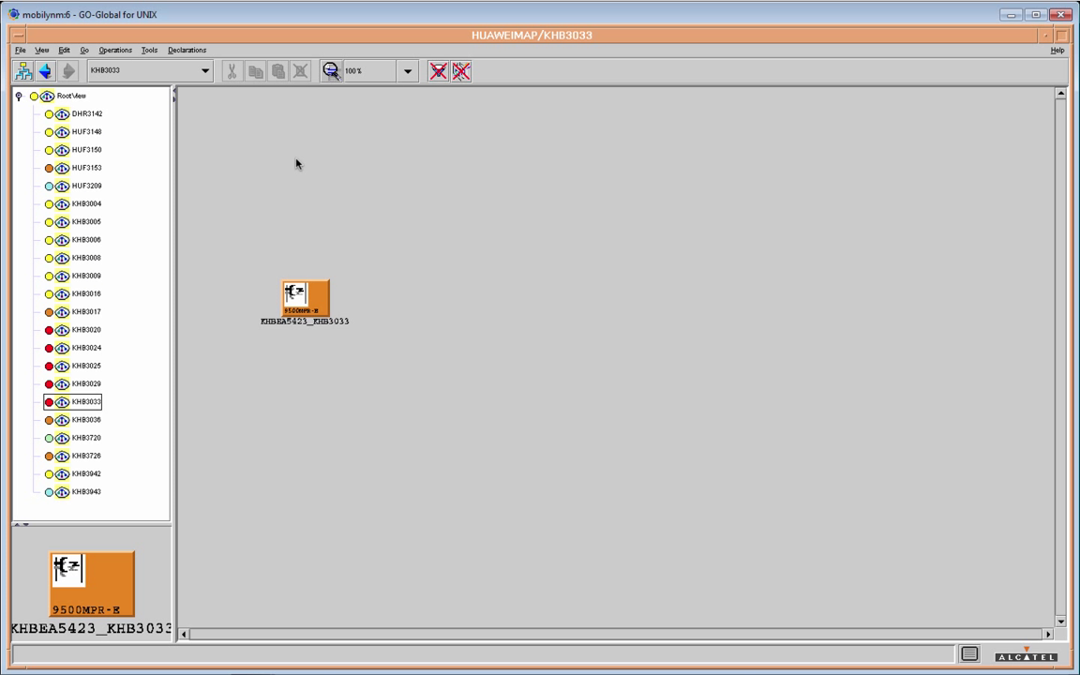
Open the view's filter for editing and choose Supervision State as the filter property.
left_click(42, 52)
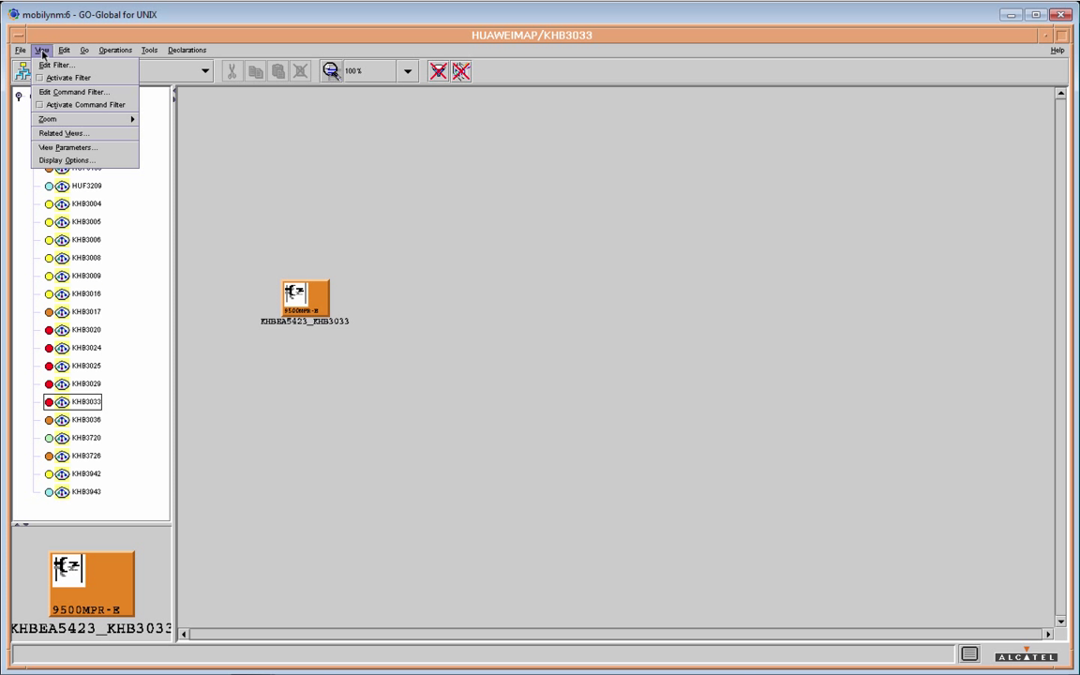
left_click(47, 65)
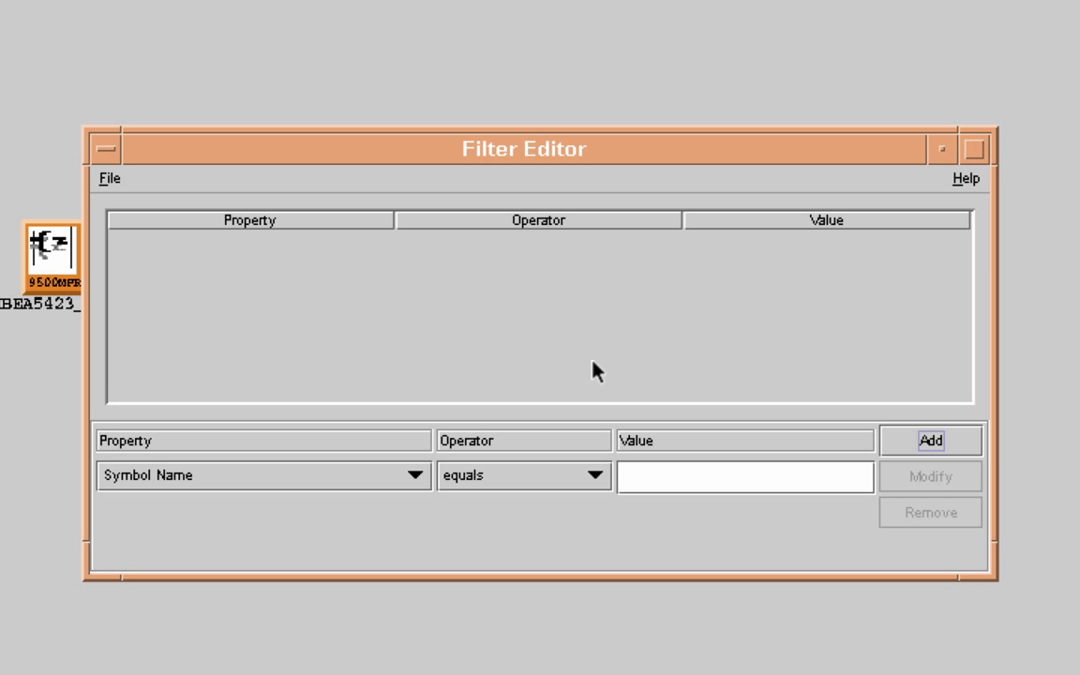
left_click(415, 476)
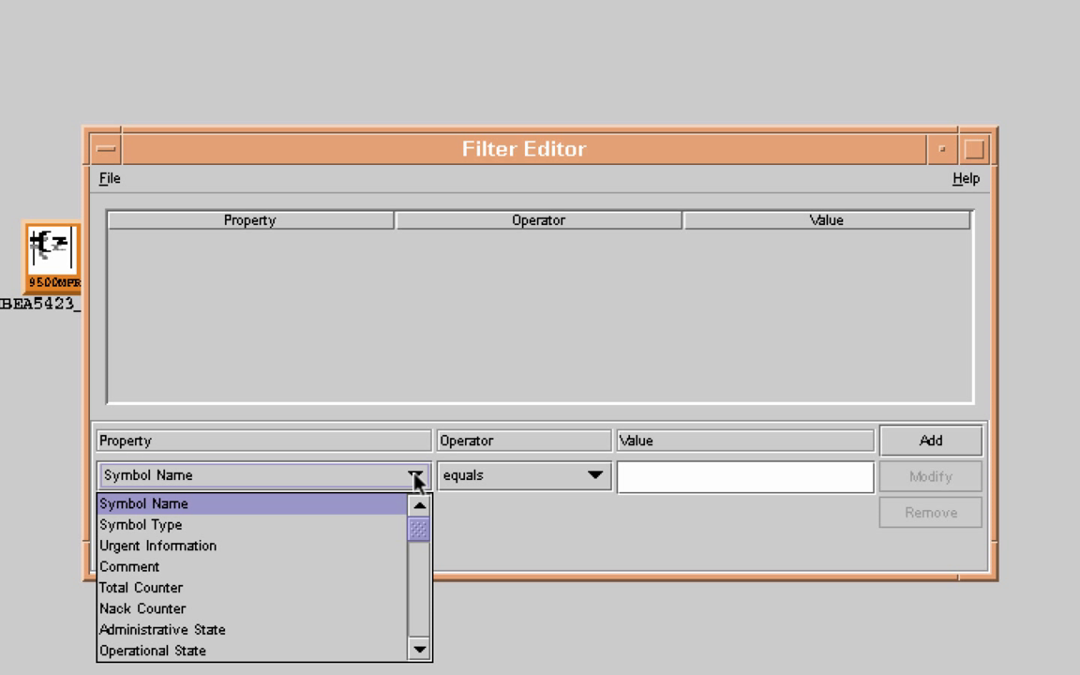
left_click(419, 650)
left_click(419, 649)
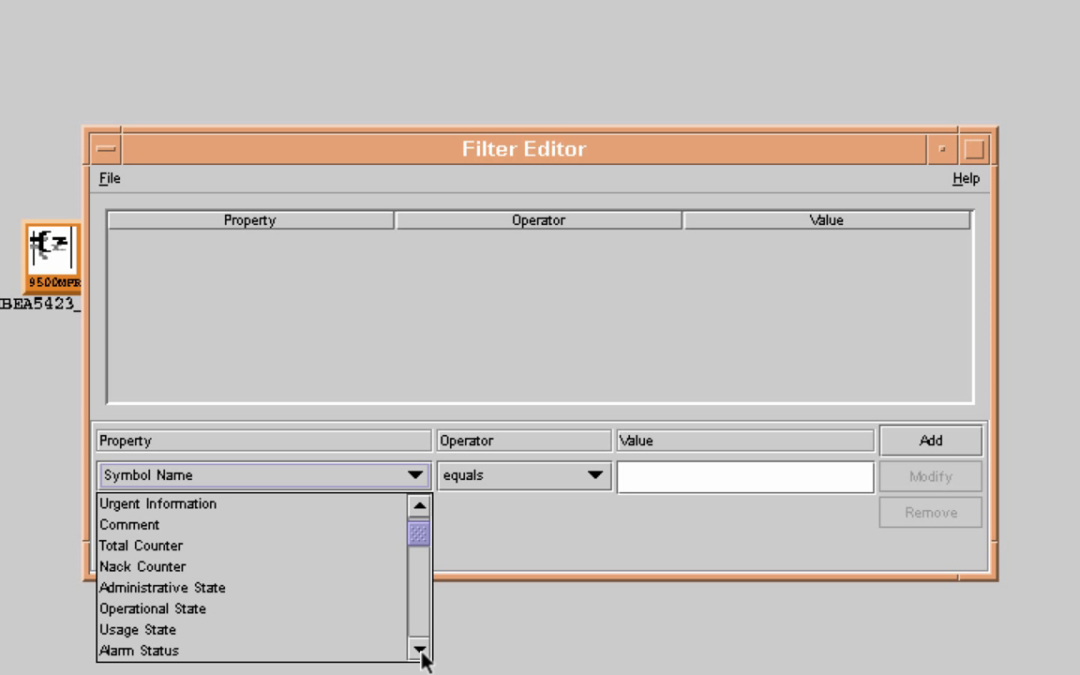
left_click(419, 650)
left_click(419, 650)
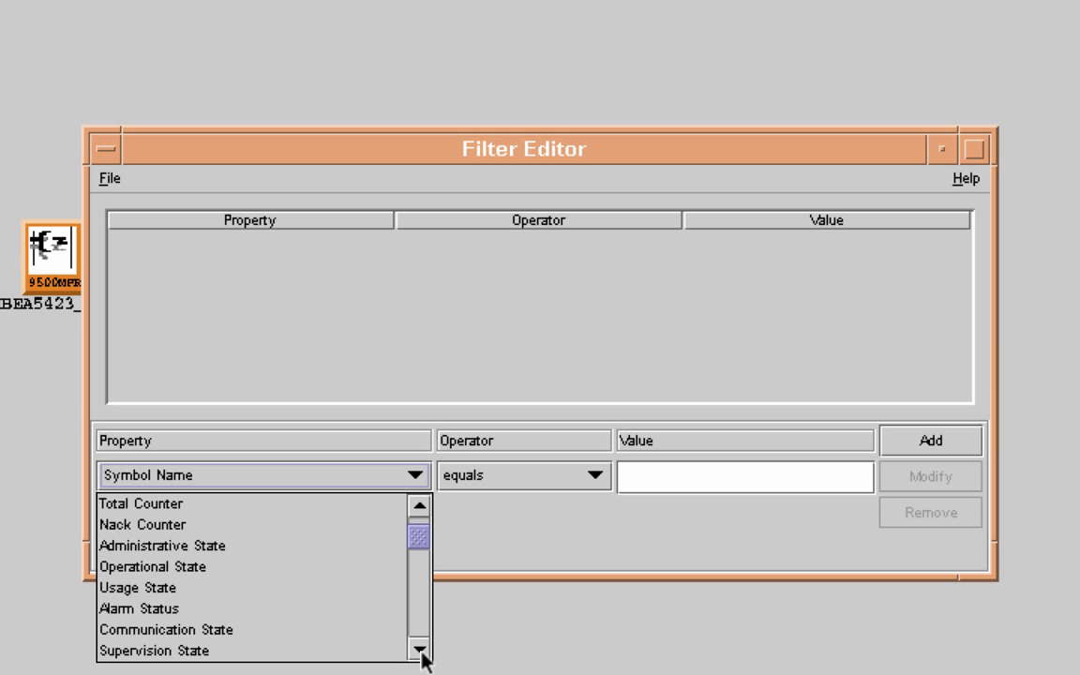
left_click(420, 650)
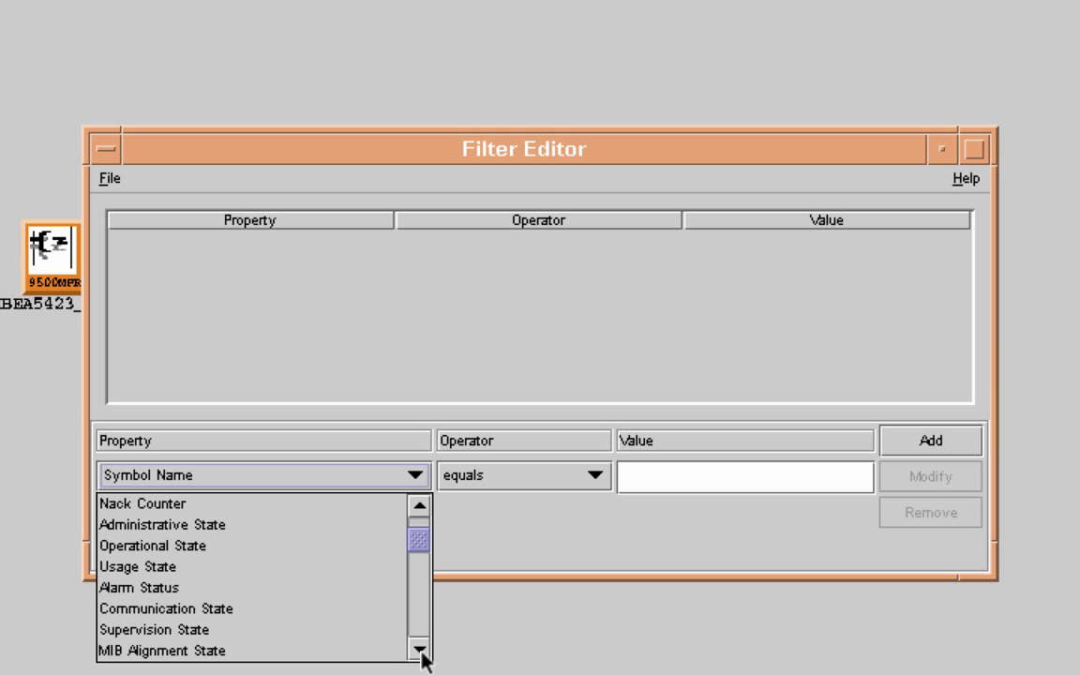
left_click(171, 632)
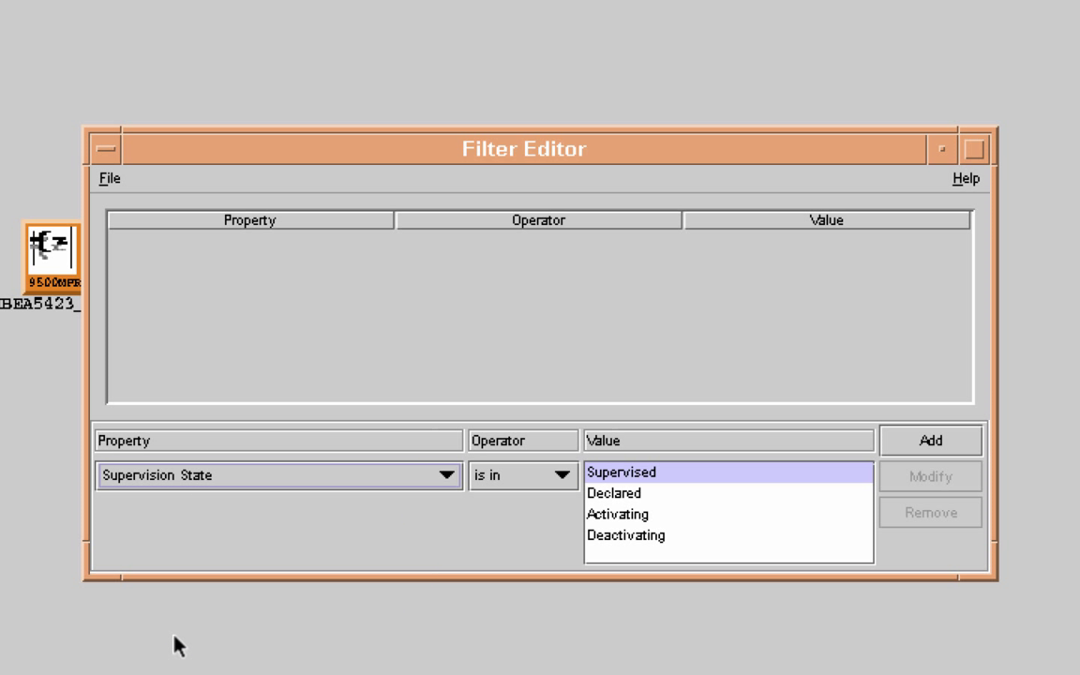
Add the criterion Supervision State is in Supervised to the filter and apply it to the view.
left_click(562, 477)
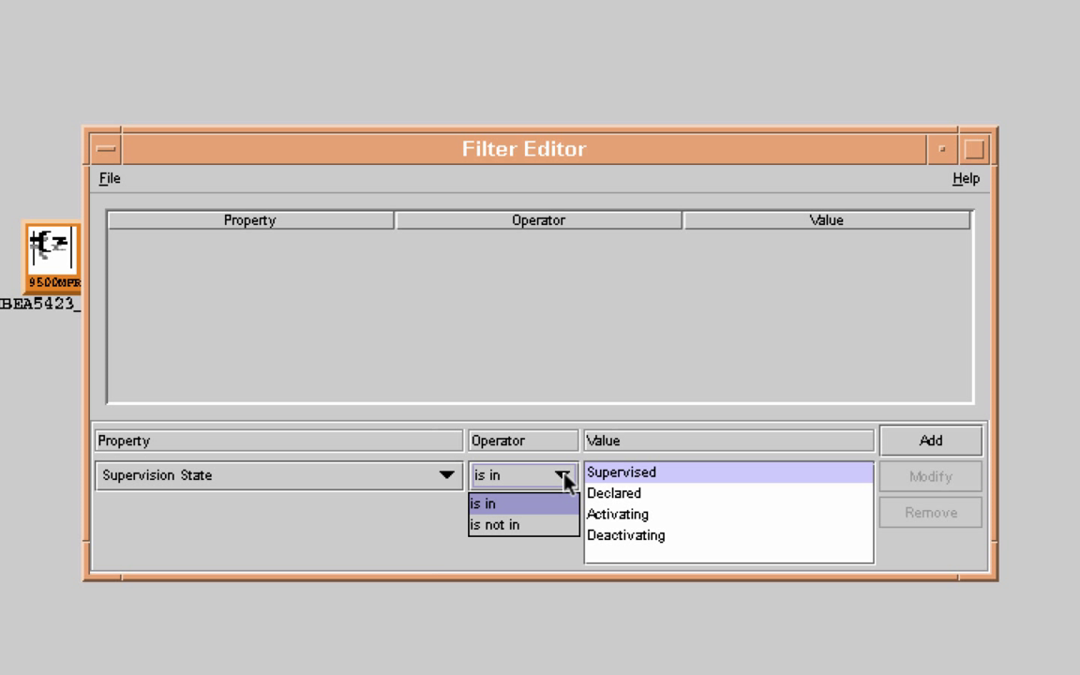
left_click(563, 476)
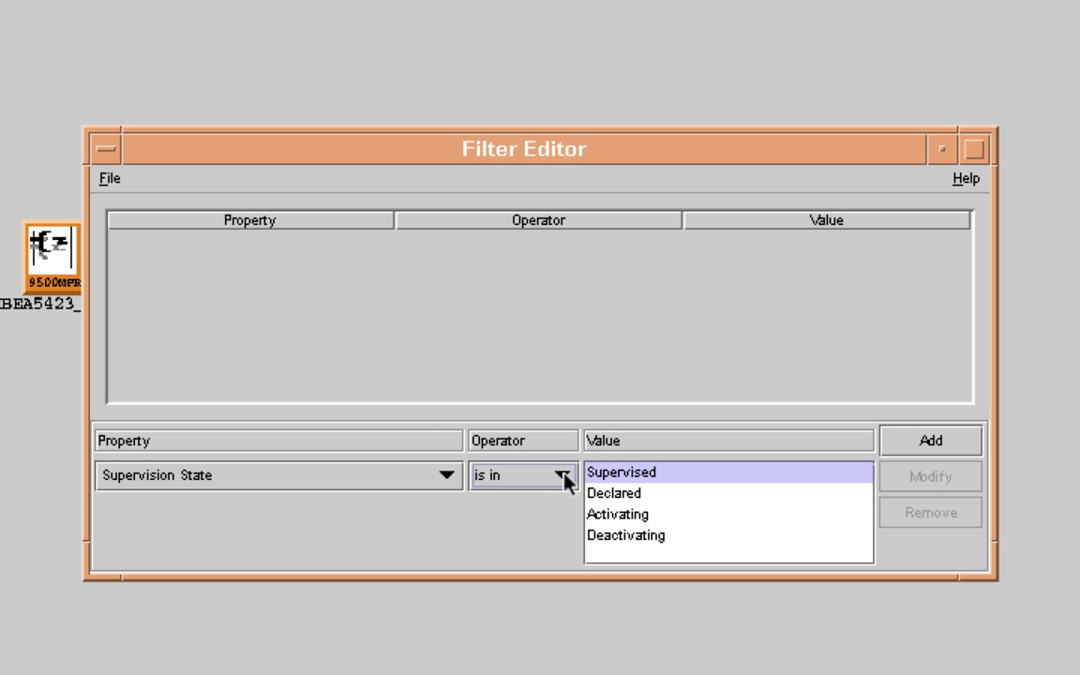
left_click(694, 474)
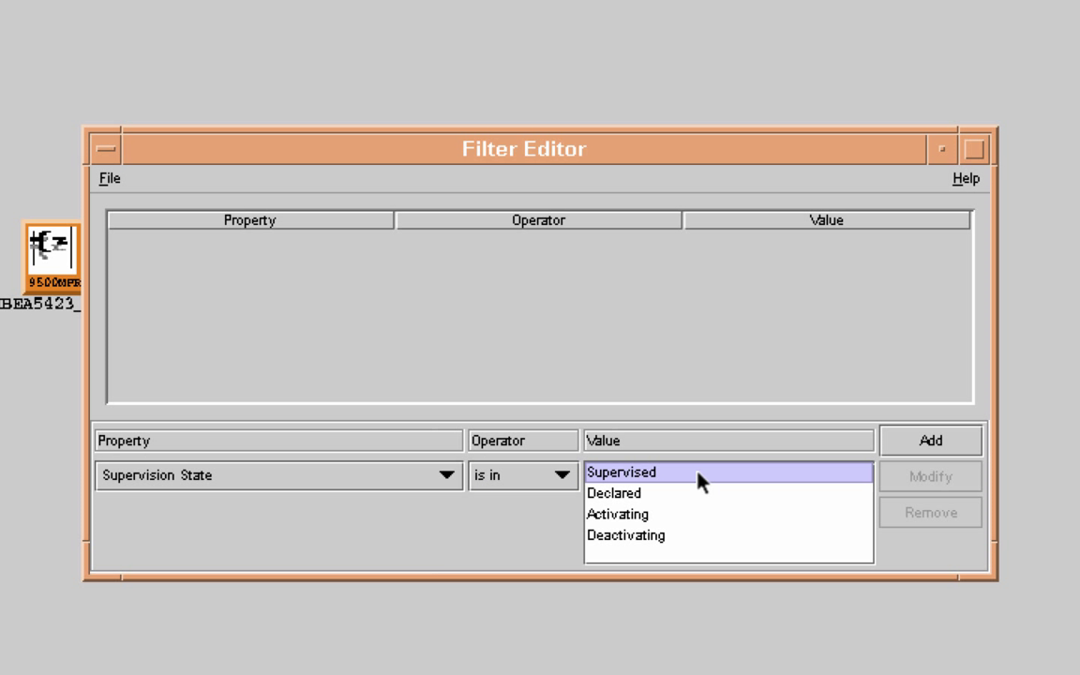
left_click(931, 443)
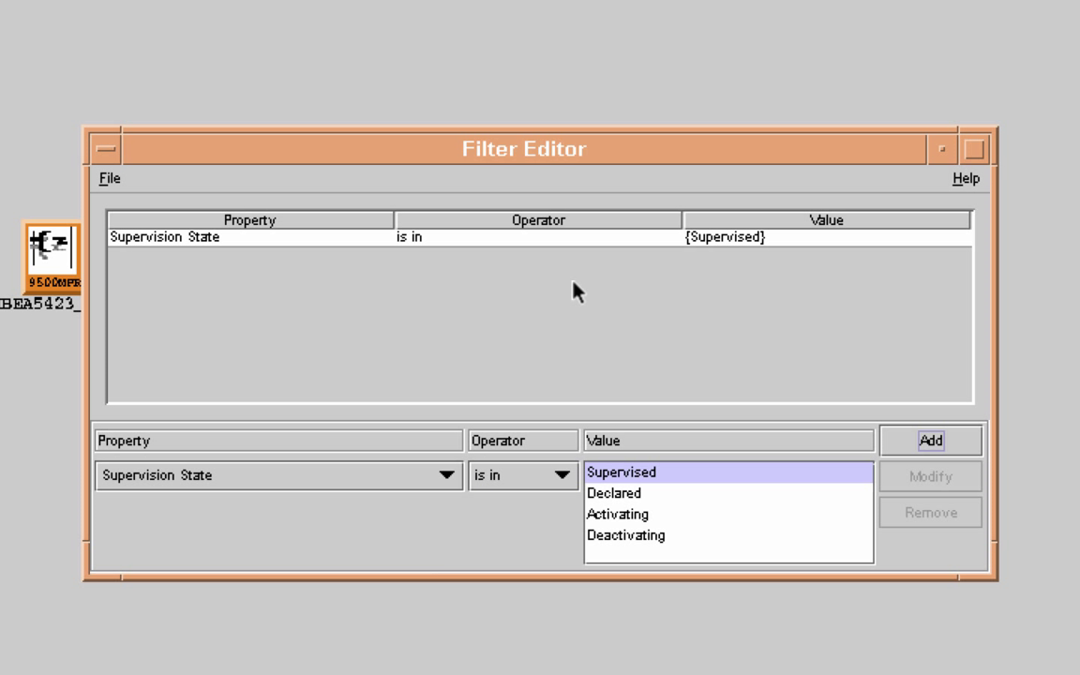
left_click(317, 240)
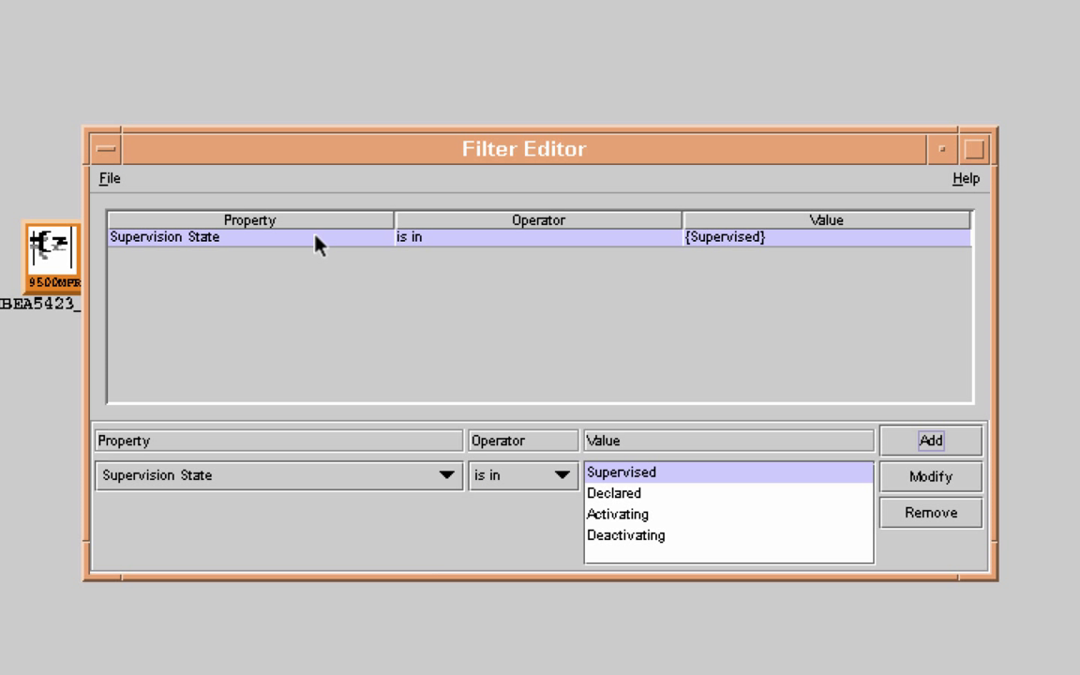
left_click(110, 183)
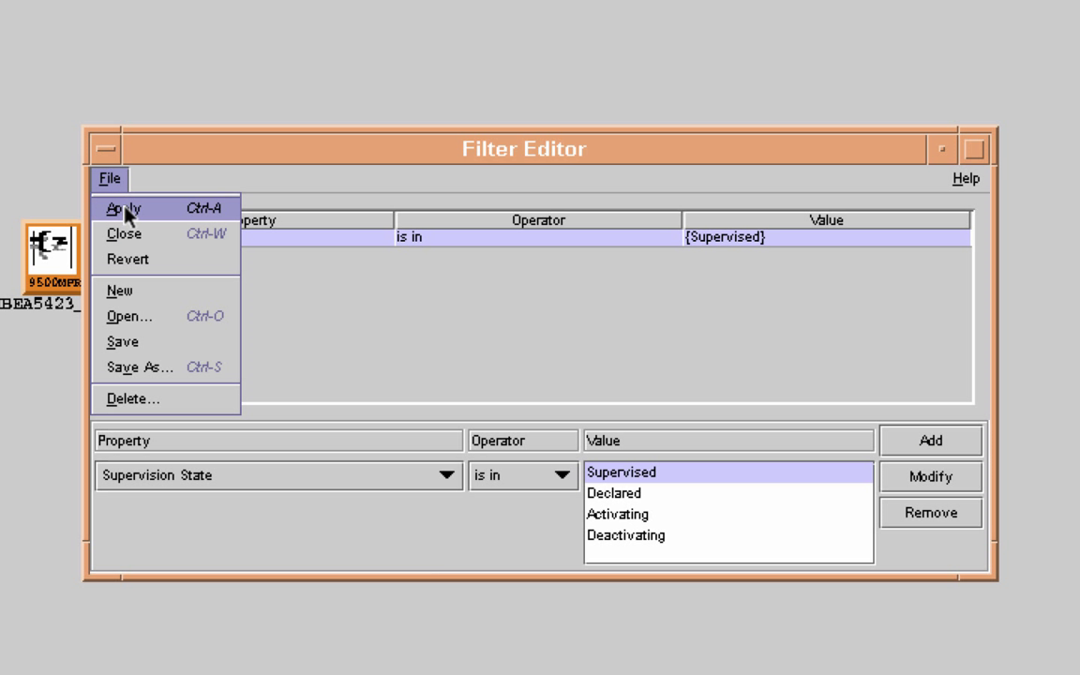
left_click(122, 209)
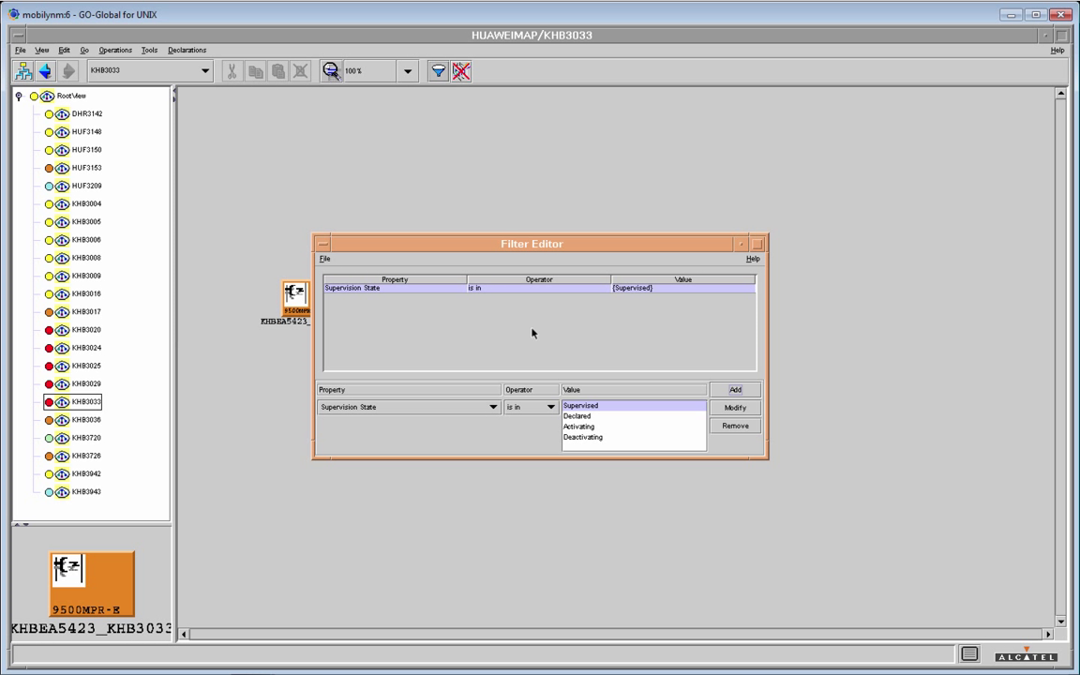
Remove the Supervision State criterion and close the Filter Editor without applying the removal.
left_click_drag(492, 246, 592, 271)
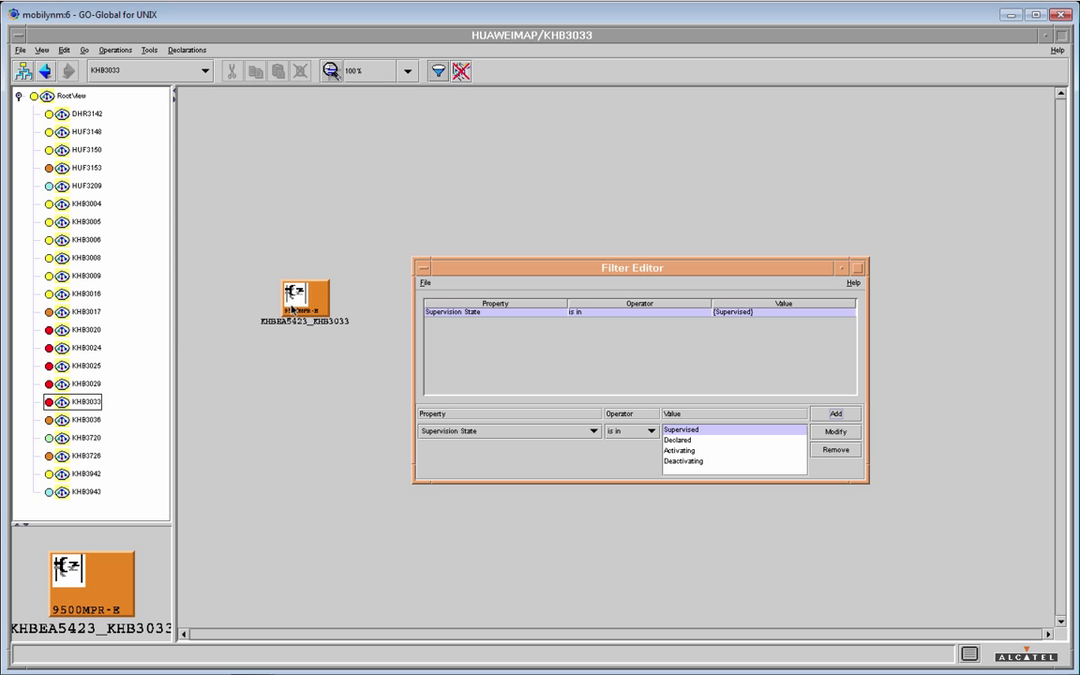
left_click(835, 449)
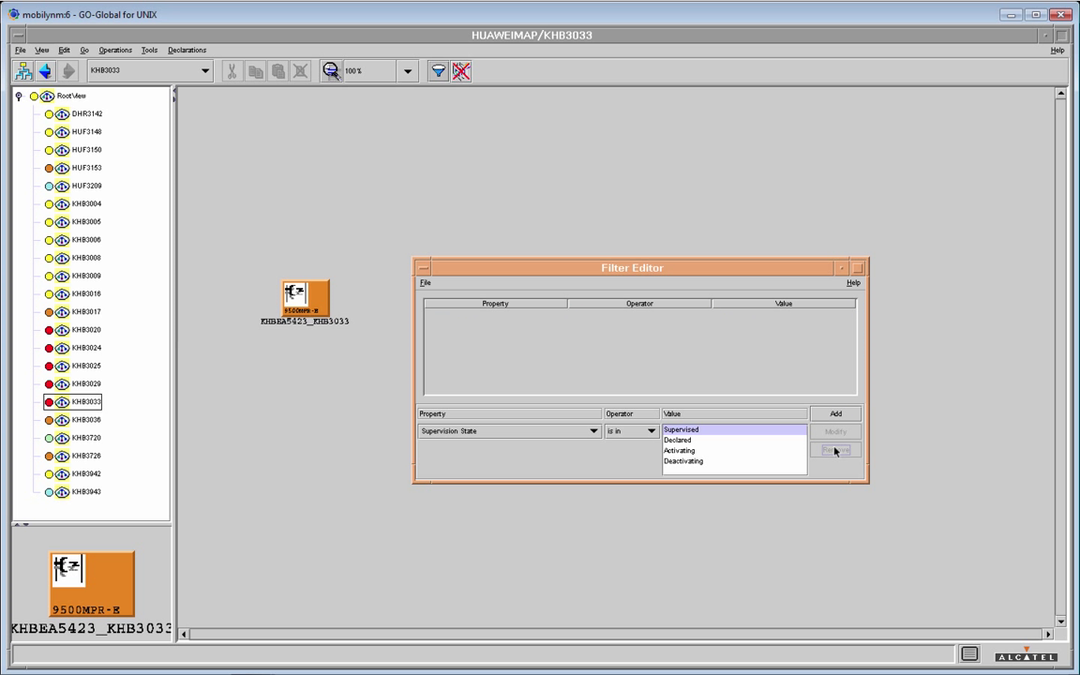
double_click(424, 268)
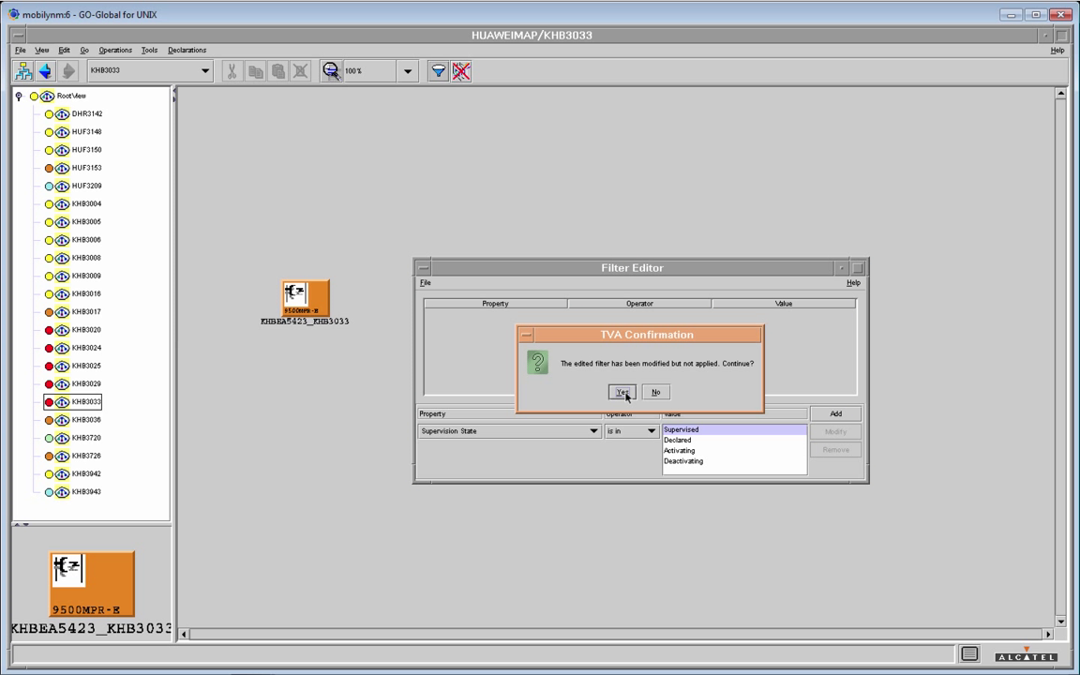
left_click(624, 392)
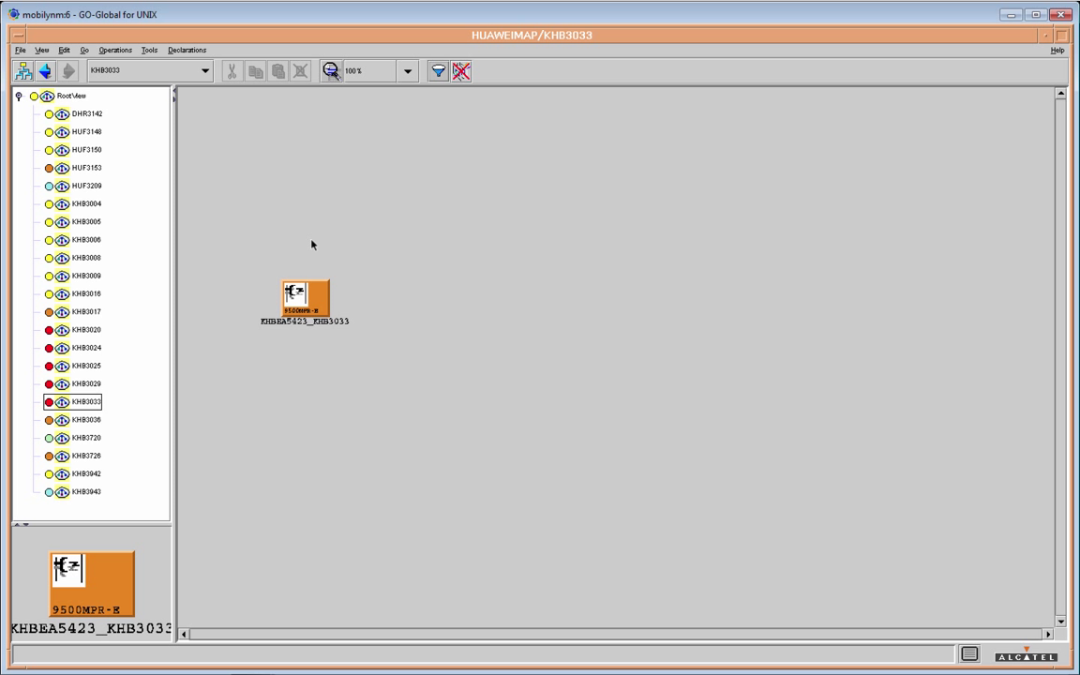
Open RootView to view the whole map with the filter active.
double_click(66, 98)
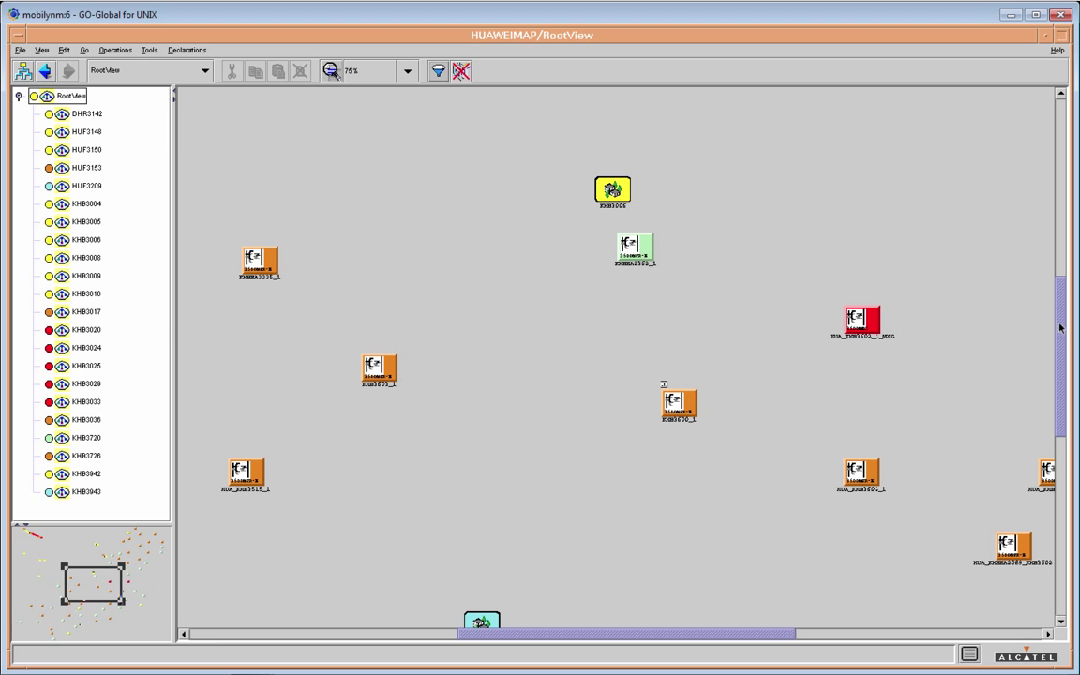
Open RootView's filter for editing and add the criterion Alarm Status is in Major alongside the Supervision State criterion.
left_click_drag(1059, 326, 1065, 396)
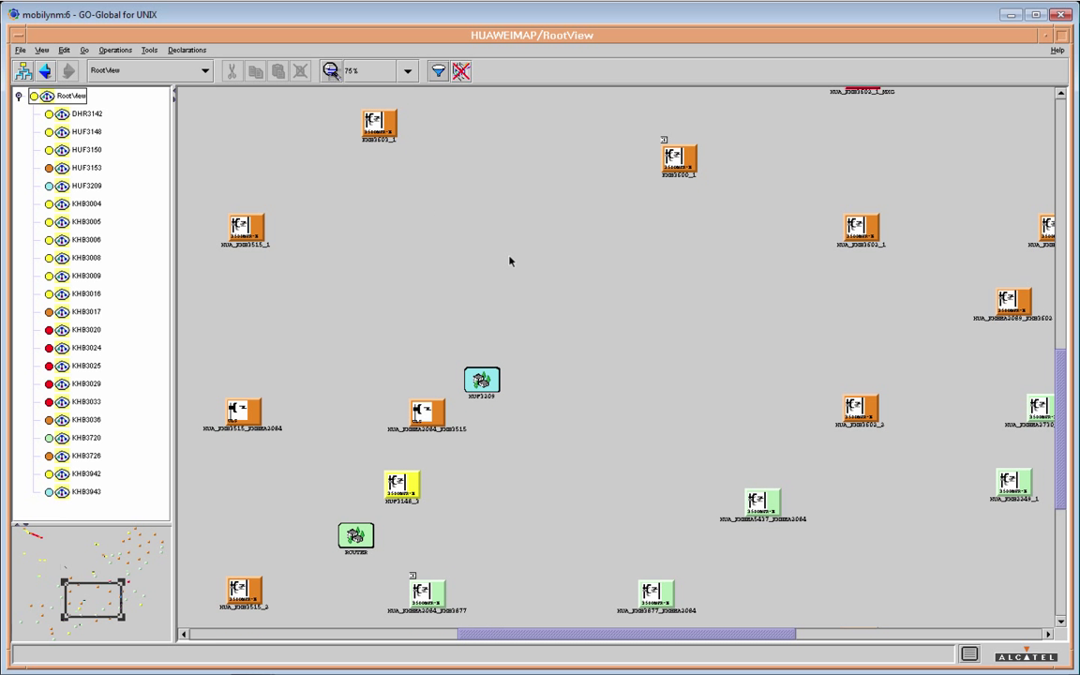
left_click(42, 52)
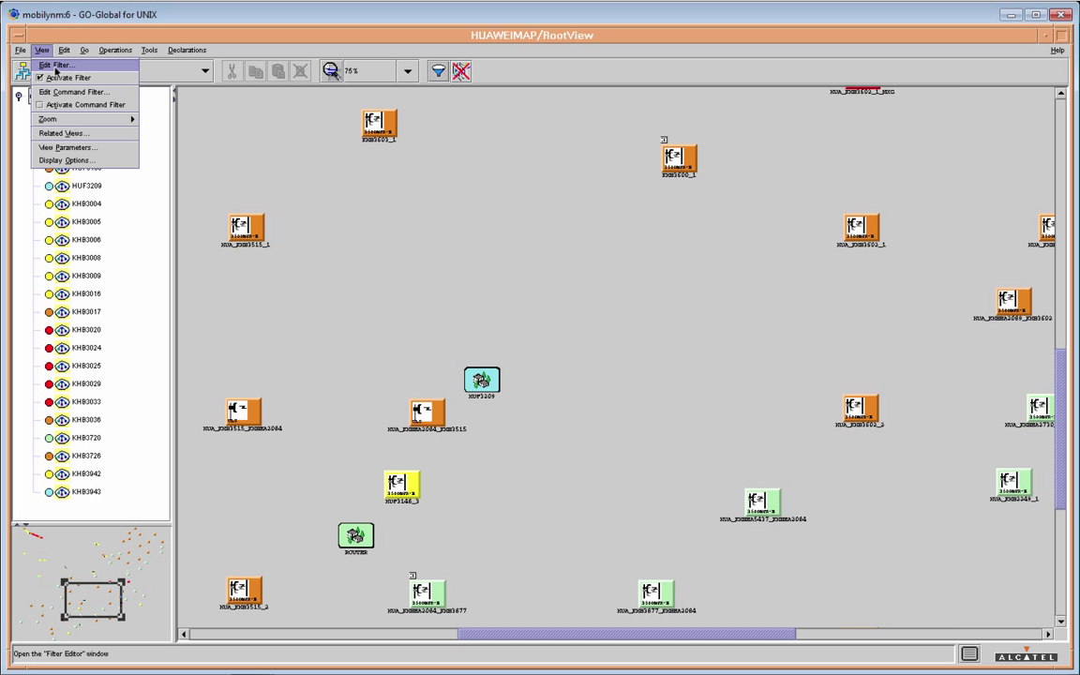
left_click(56, 66)
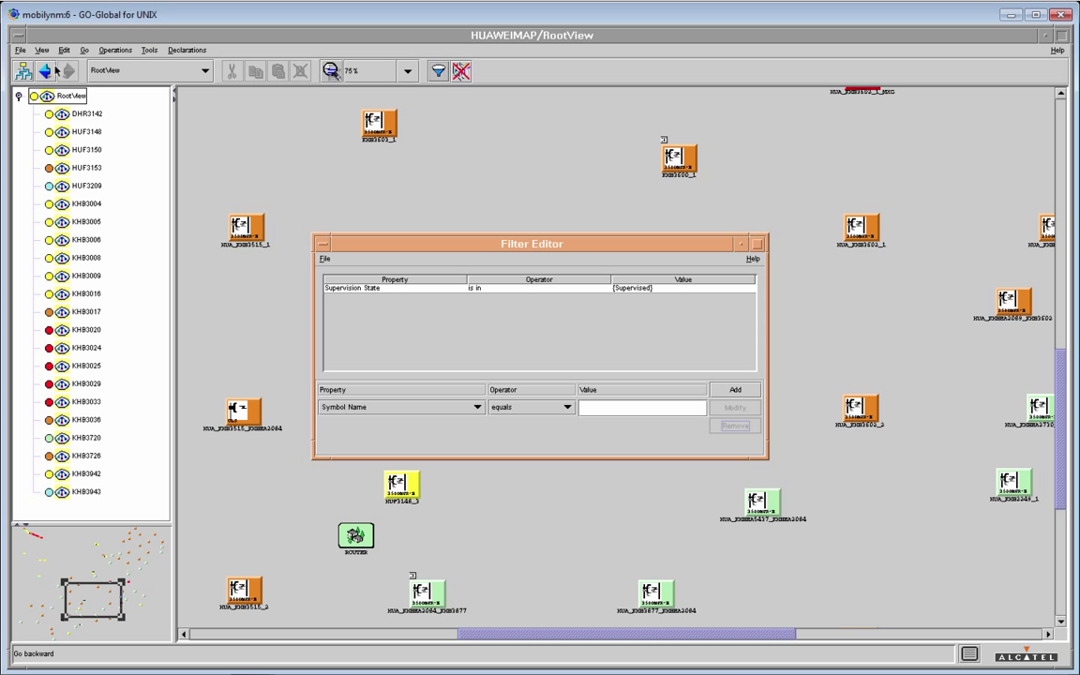
left_click(515, 291)
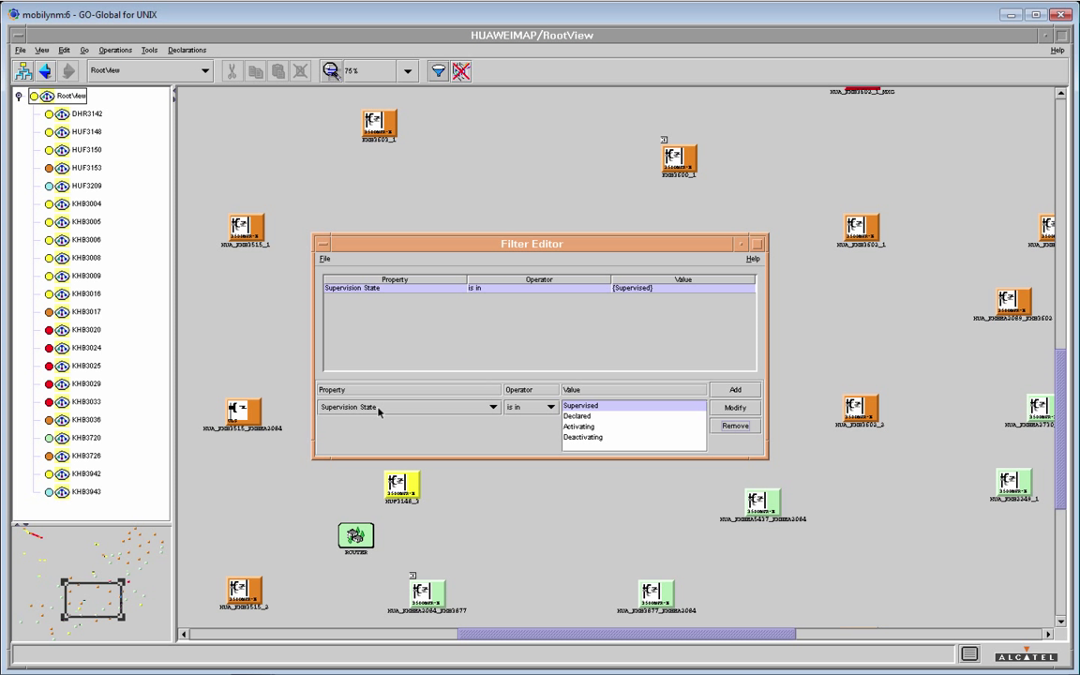
left_click(494, 407)
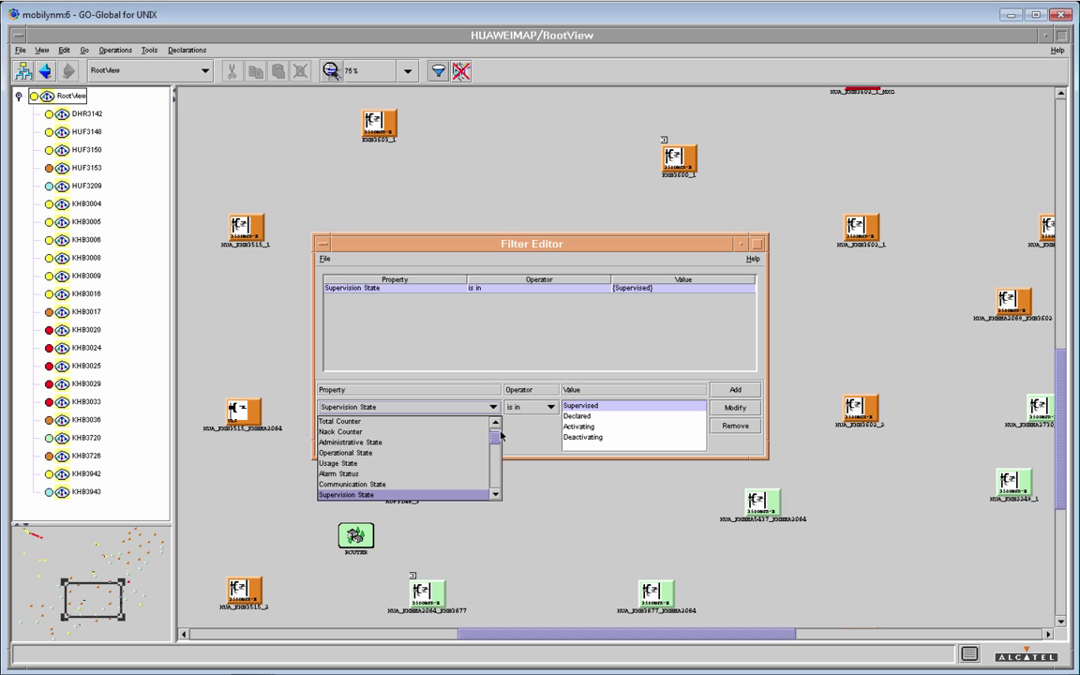
left_click(340, 473)
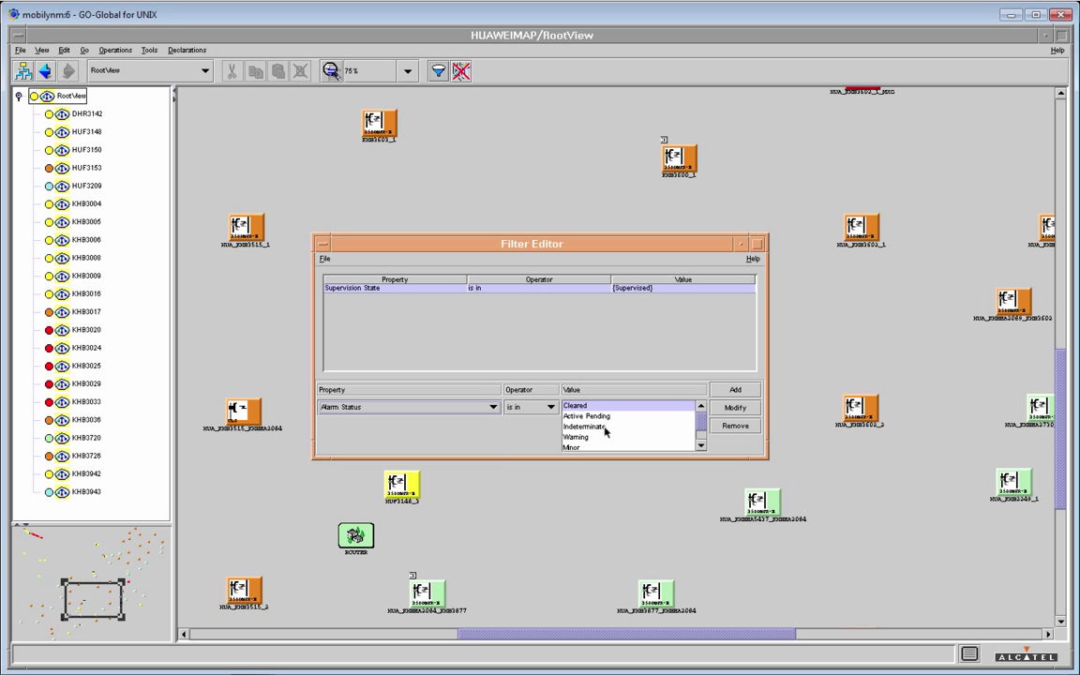
left_click(700, 447)
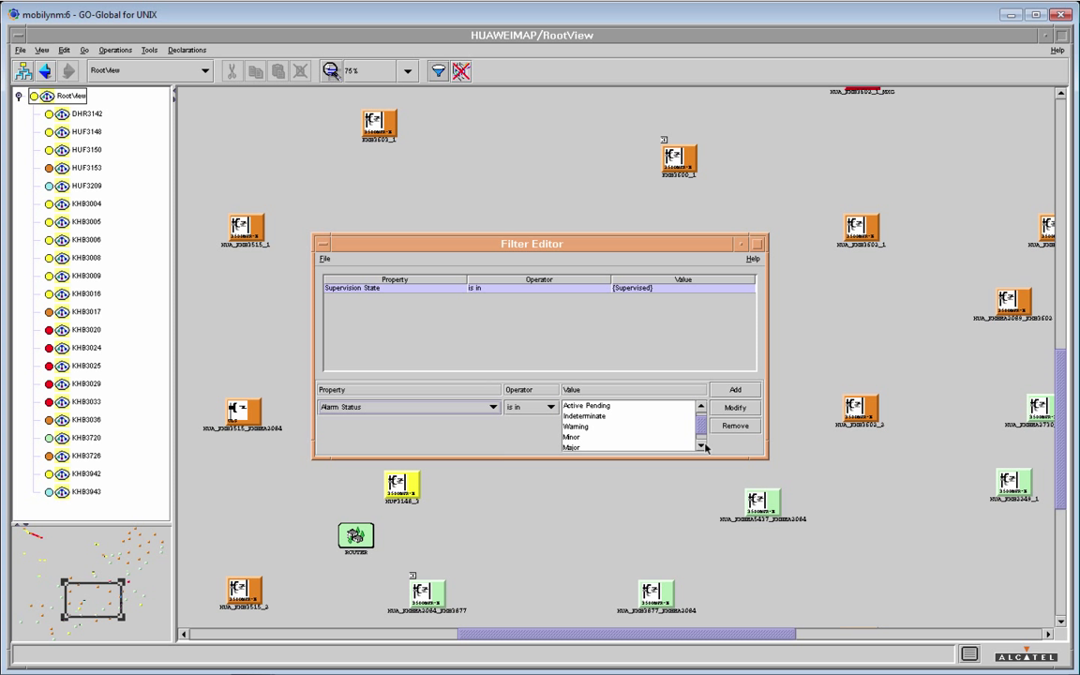
left_click(572, 448)
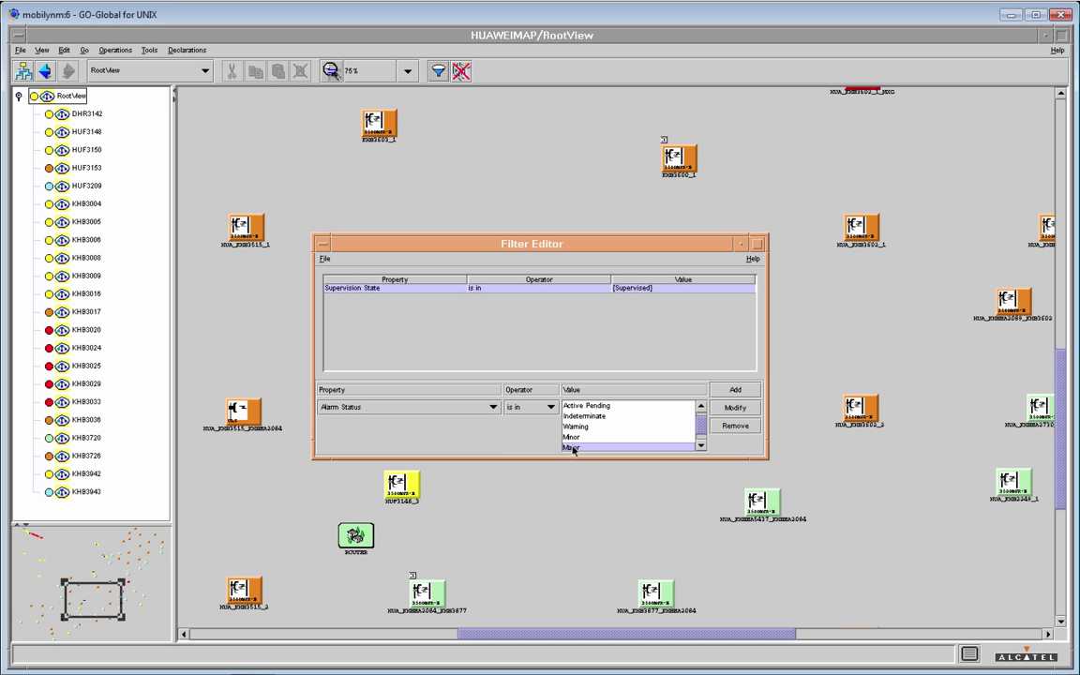
left_click(736, 391)
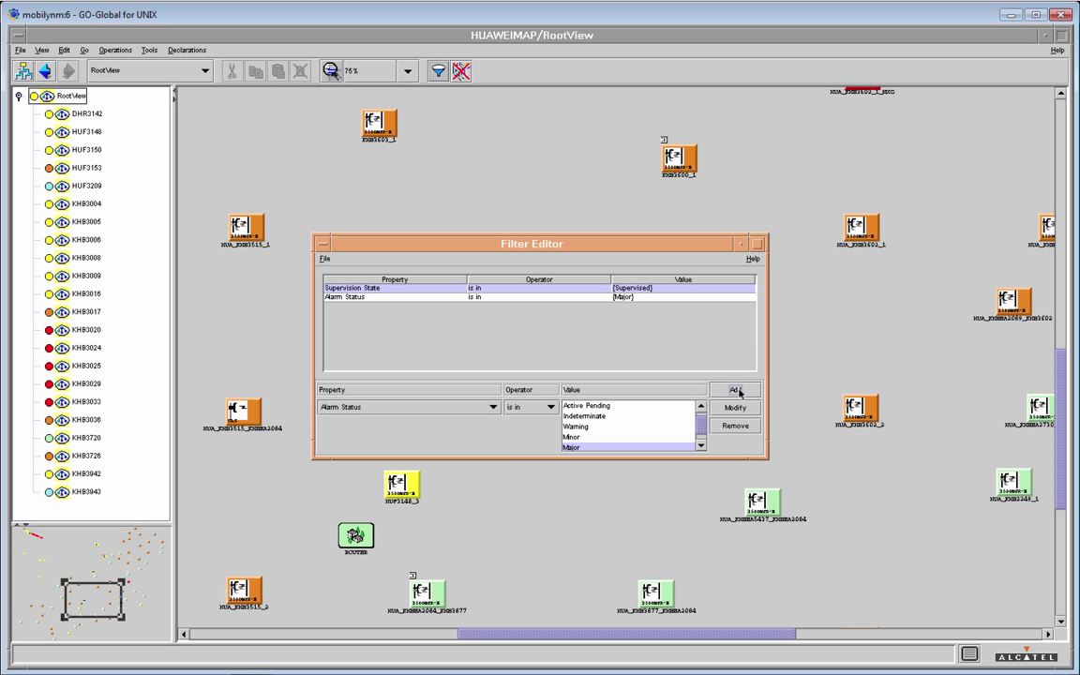
Apply the edited filter to RootView, close the Filter Editor and look over the filtered map.
left_click(324, 259)
left_click(331, 274)
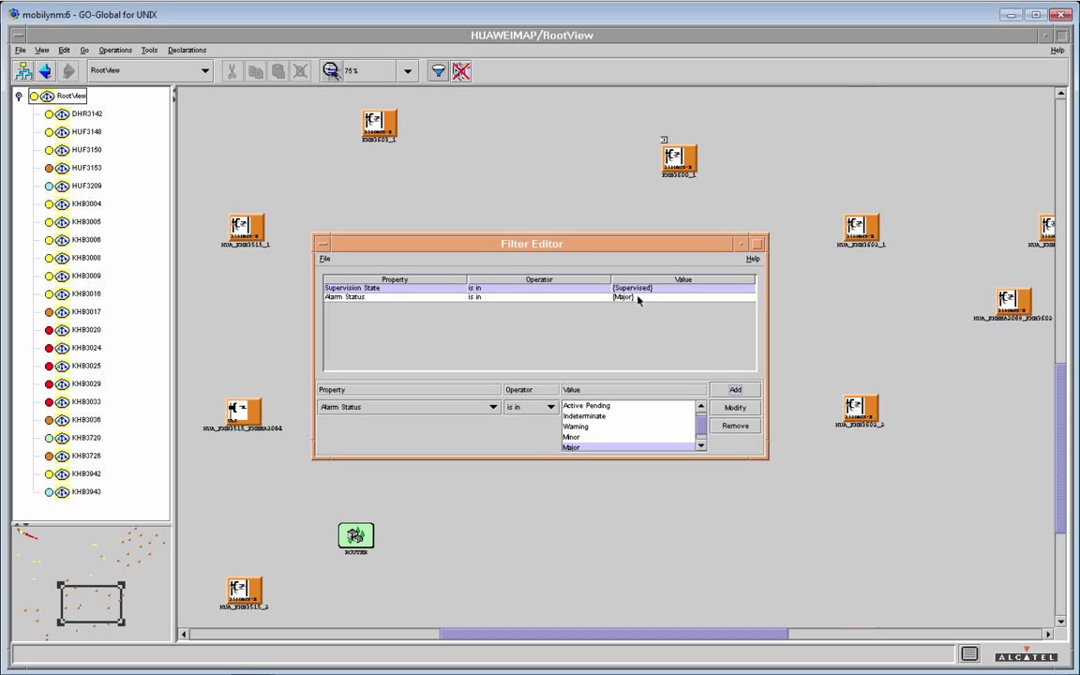
left_click(321, 244)
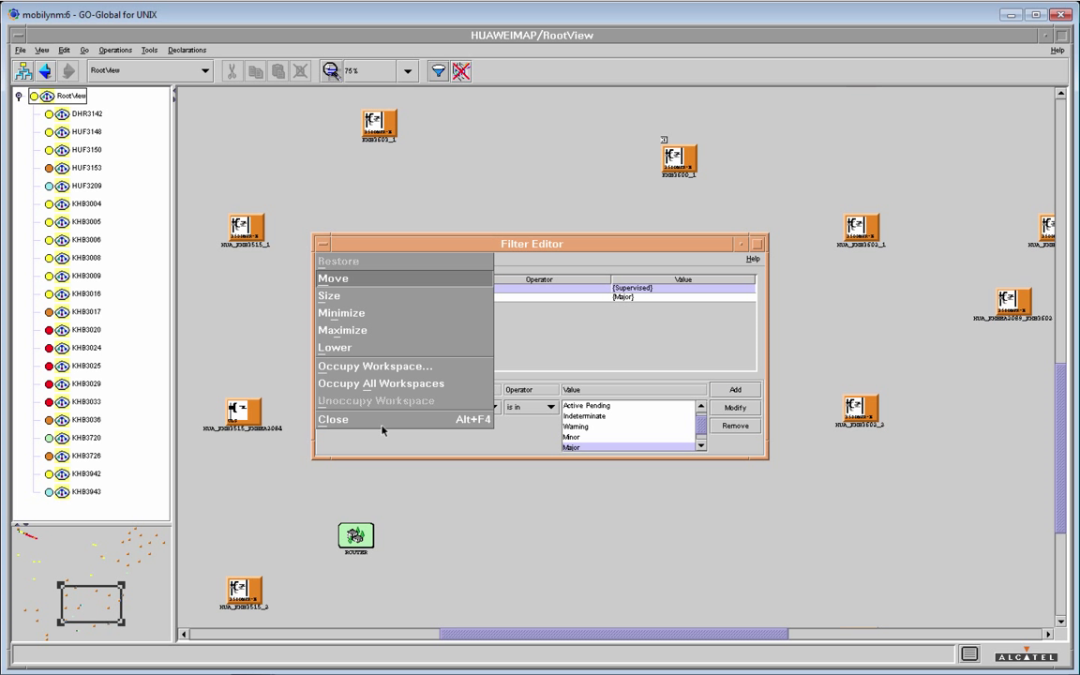
left_click(355, 419)
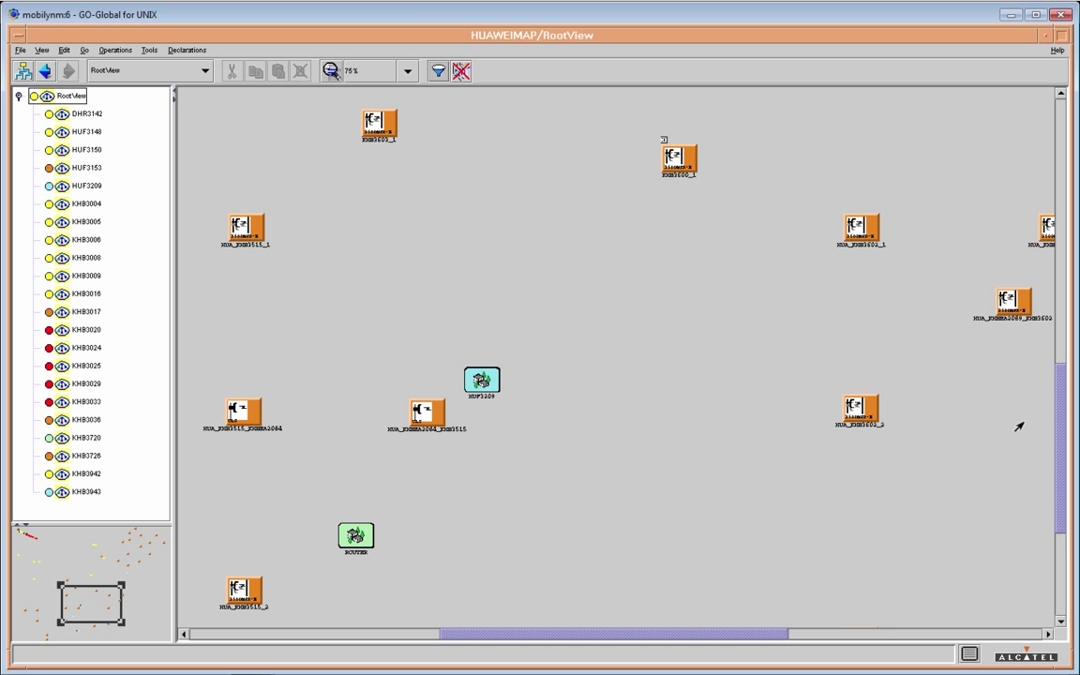
left_click_drag(1060, 407, 1057, 497)
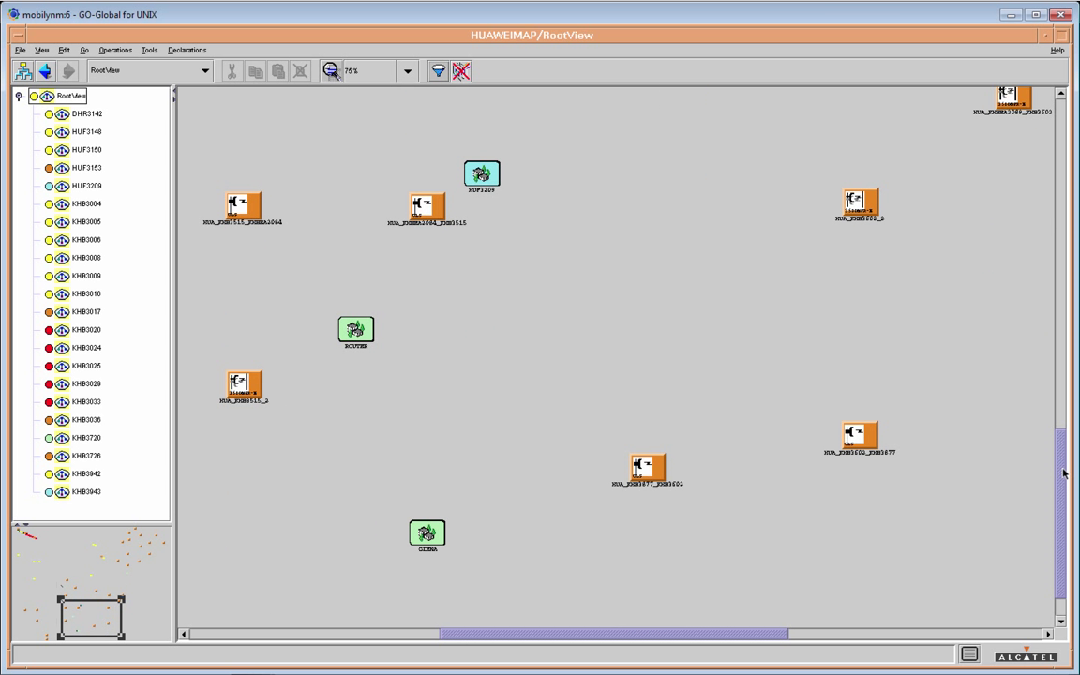
left_click_drag(1048, 395, 1047, 313)
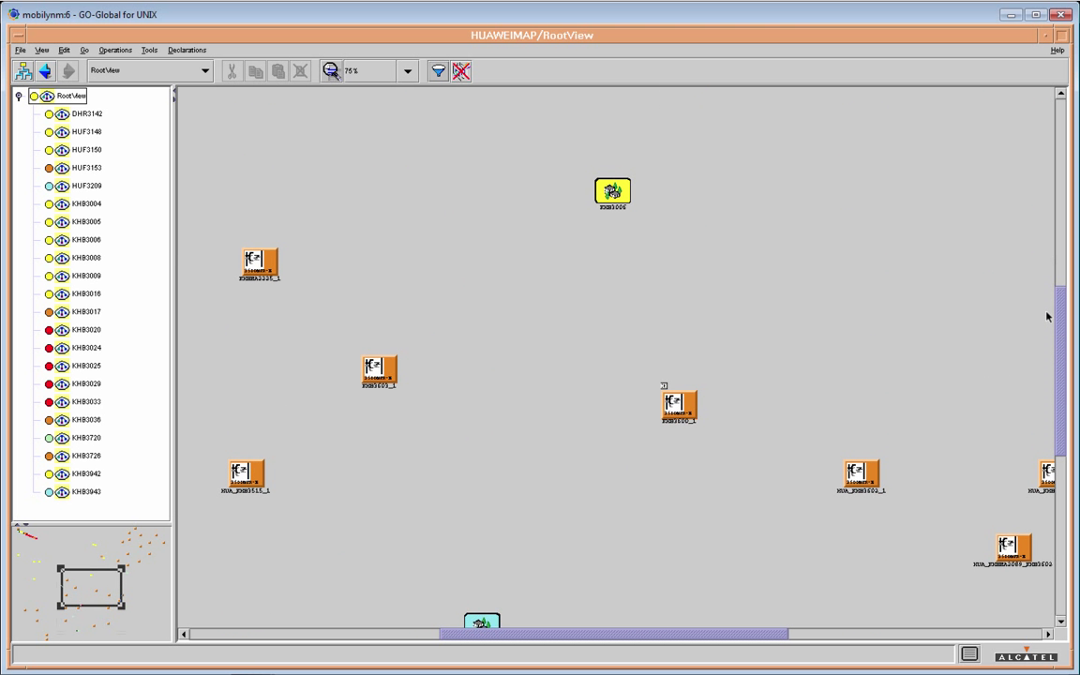
Deactivate the current filter on RootView and look over the unfiltered map.
left_click(42, 50)
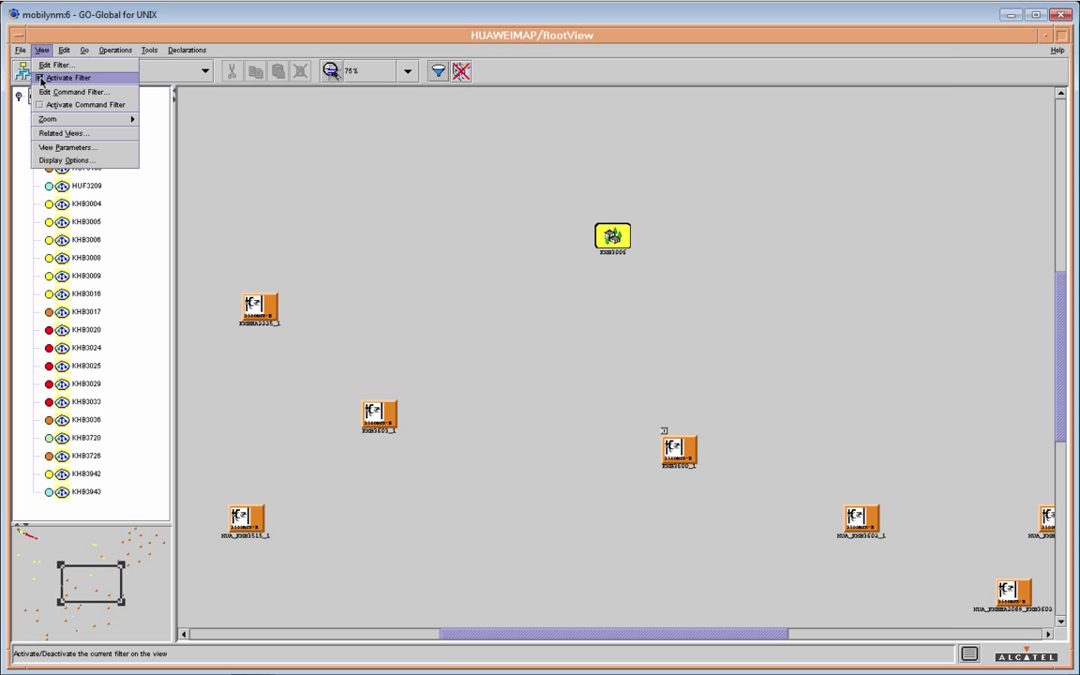
left_click(41, 81)
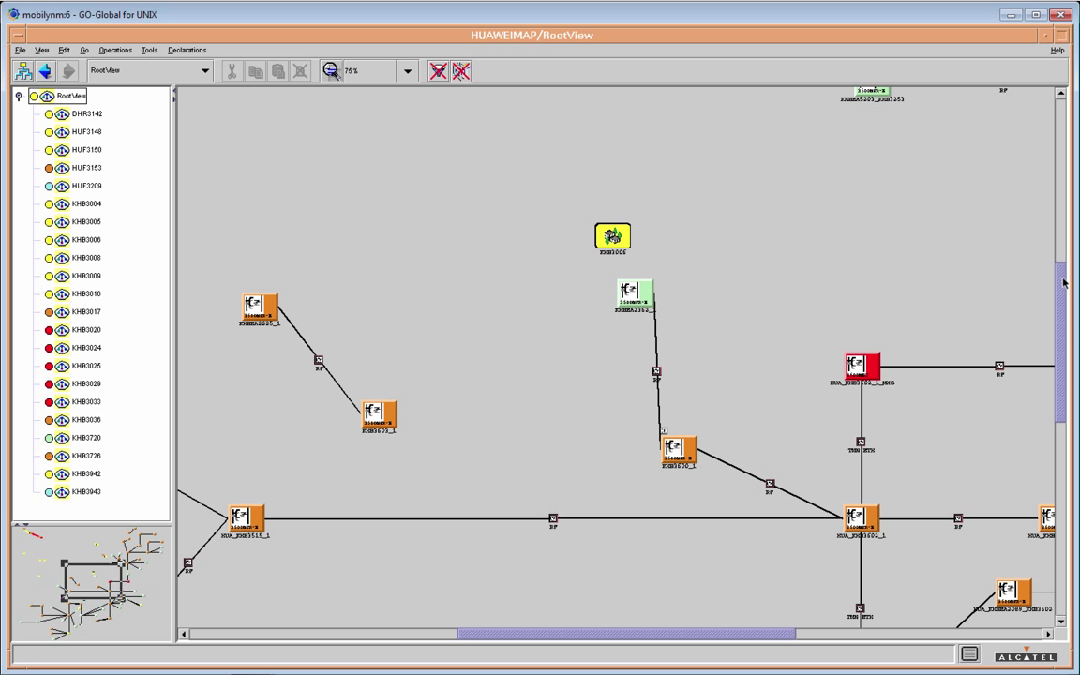
left_click_drag(1063, 282, 1062, 380)
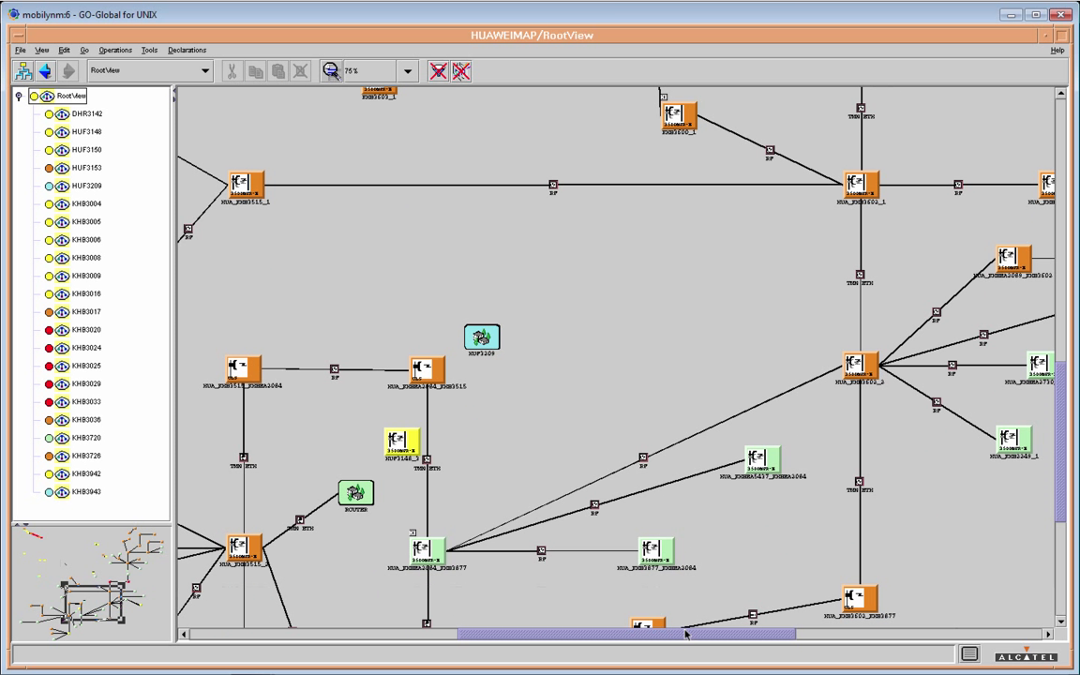
left_click_drag(641, 635, 599, 635)
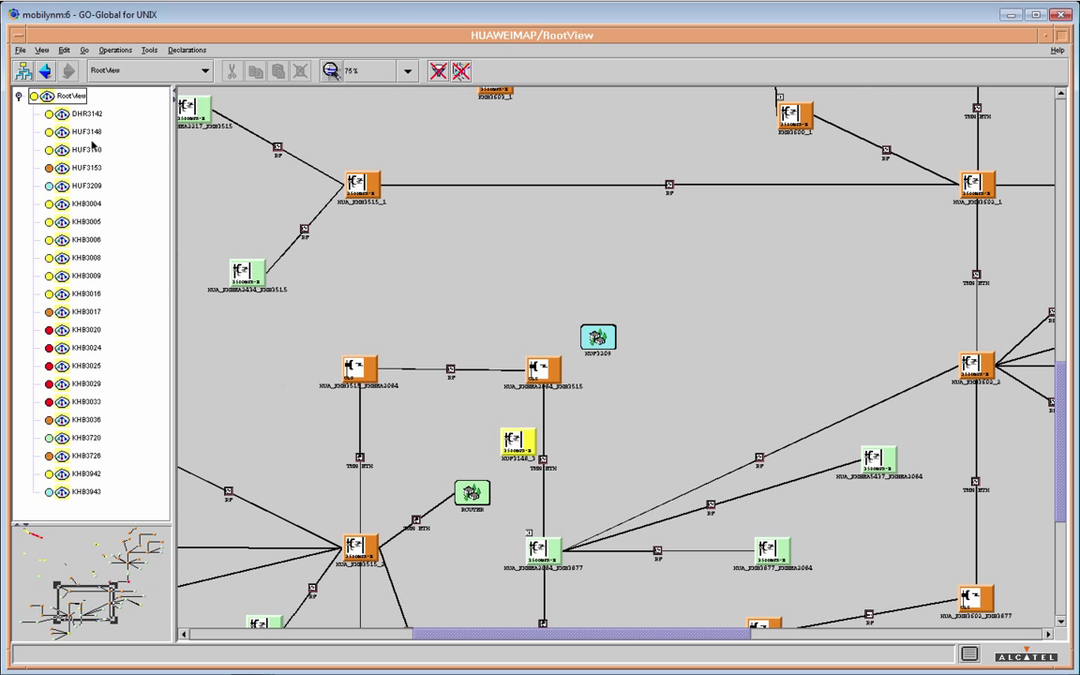
Open the Command Filter Editor to view it, and close it without adding any criterion.
left_click(42, 51)
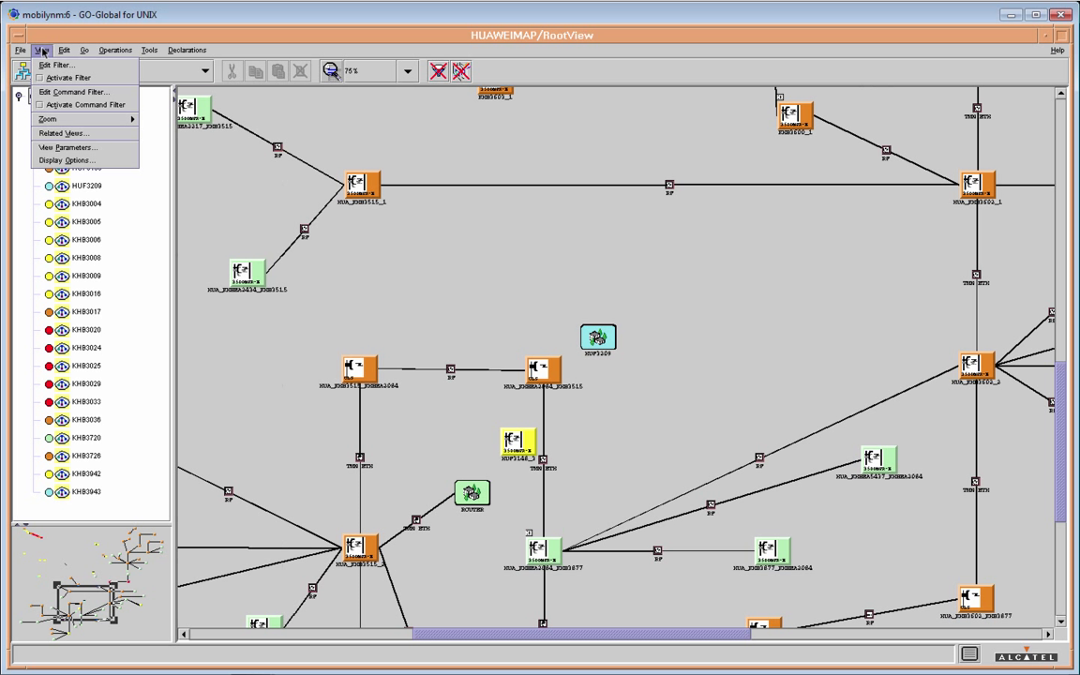
left_click(58, 92)
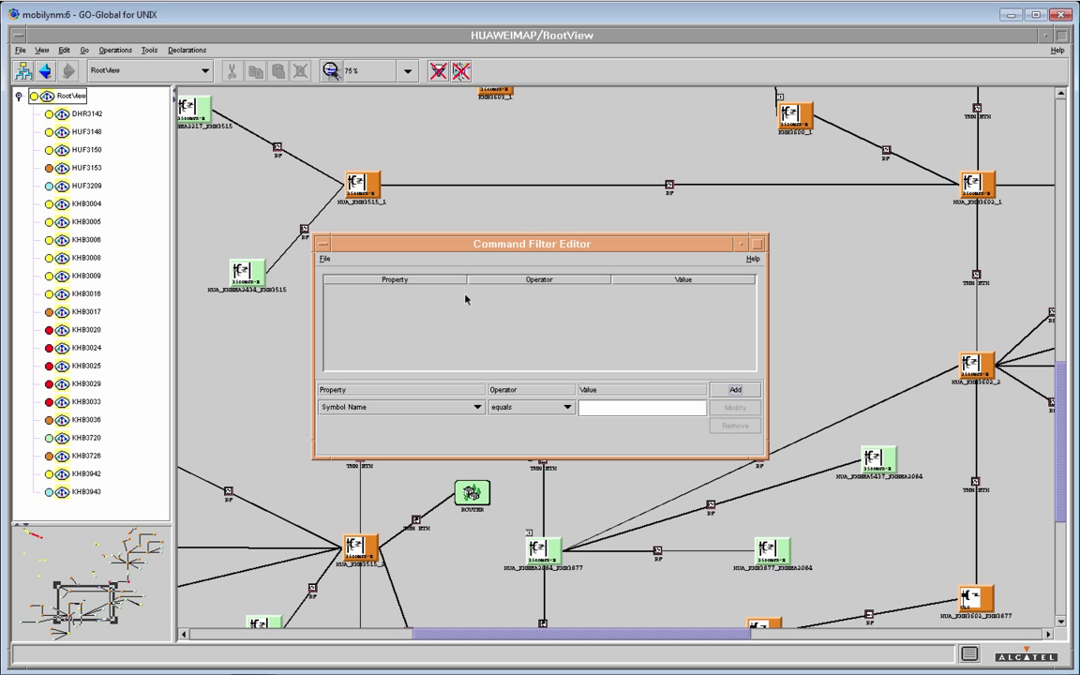
double_click(321, 249)
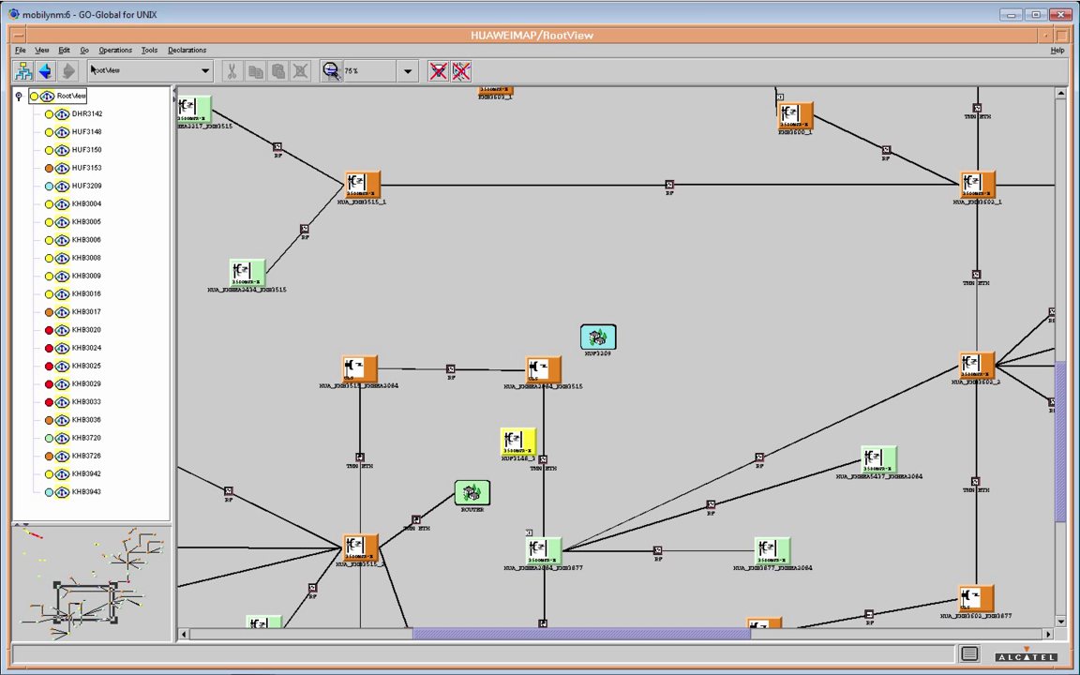
Box-zoom into the RootView area spanning HUF3209, ROUTER and HUA_KHB3602_2, and return the zoom to 75%.
left_click(42, 51)
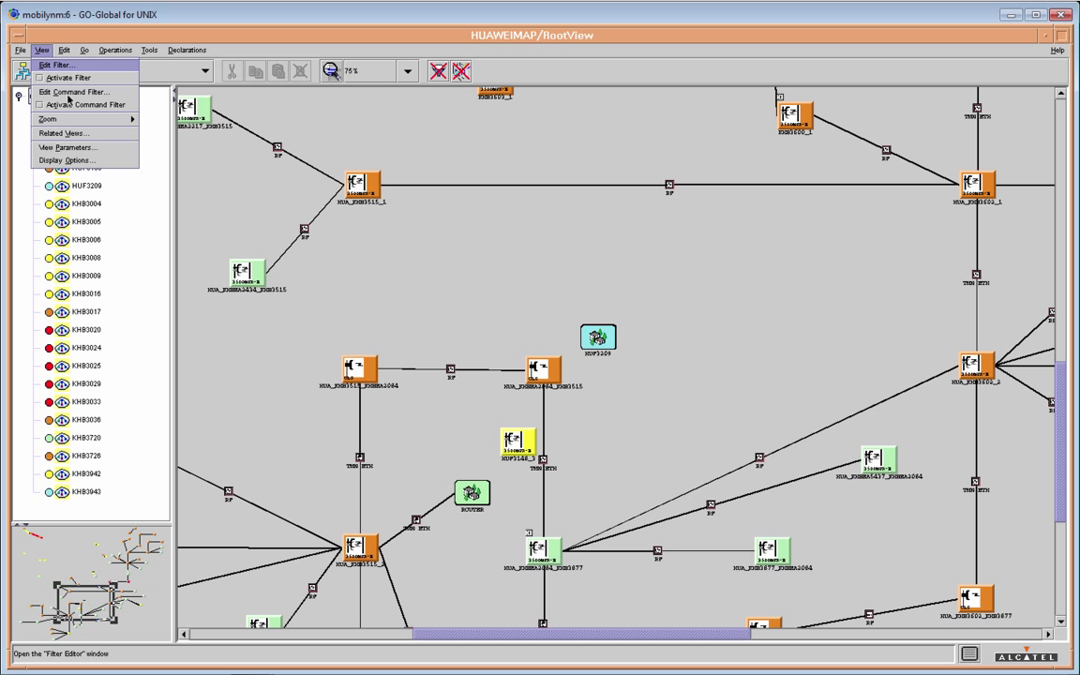
mouse_move(75, 122)
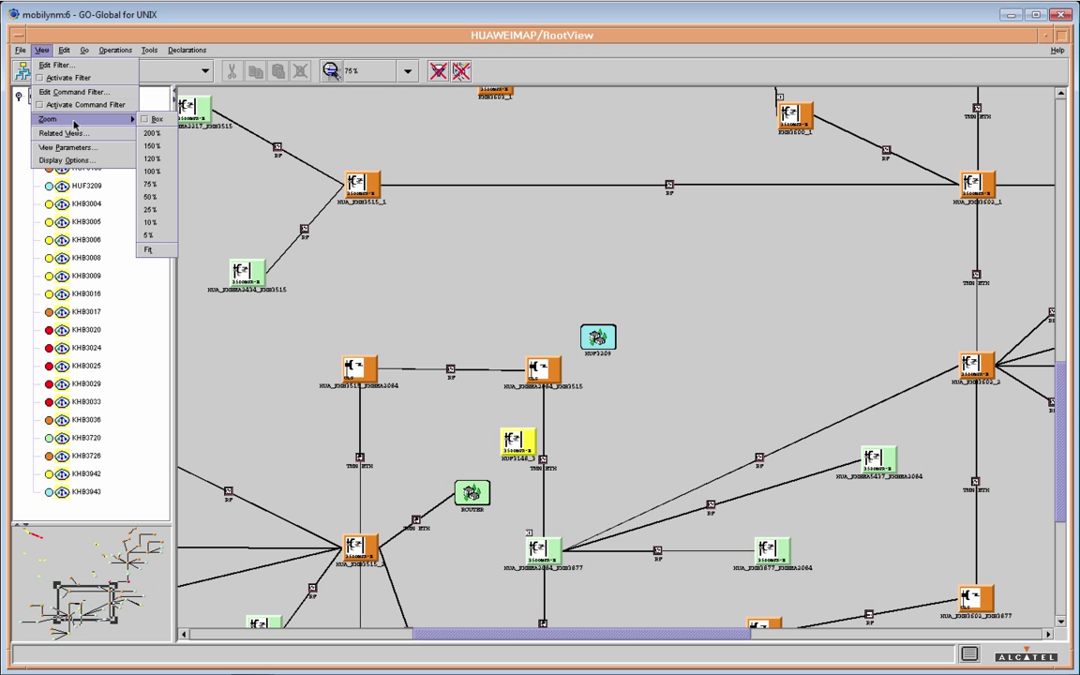
left_click(155, 120)
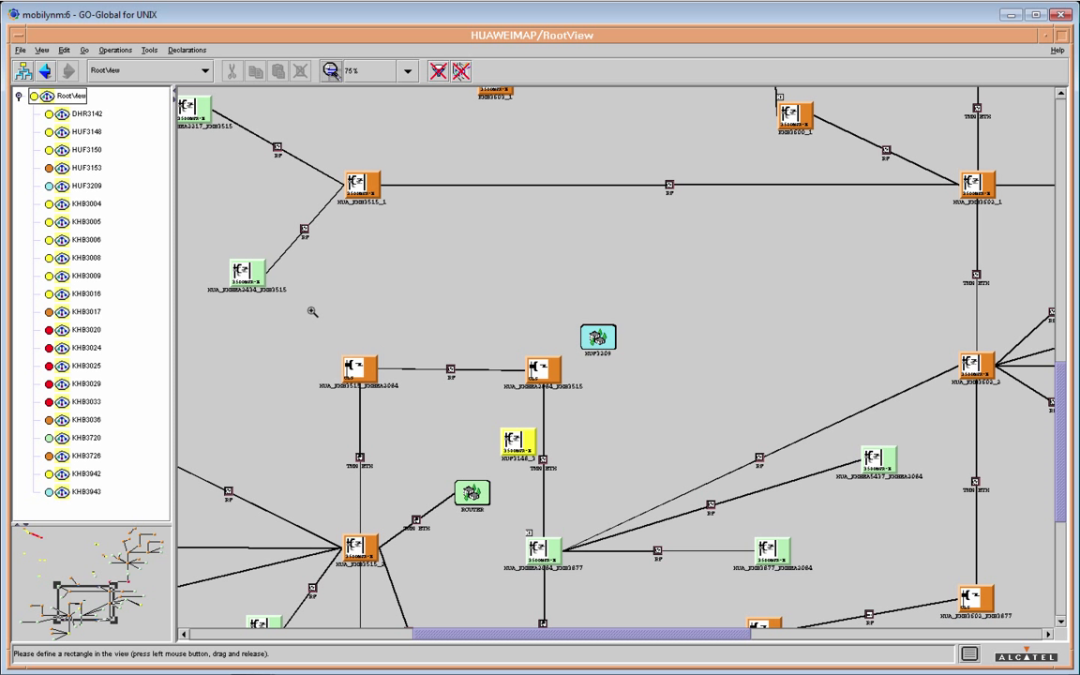
left_click_drag(312, 312, 1013, 493)
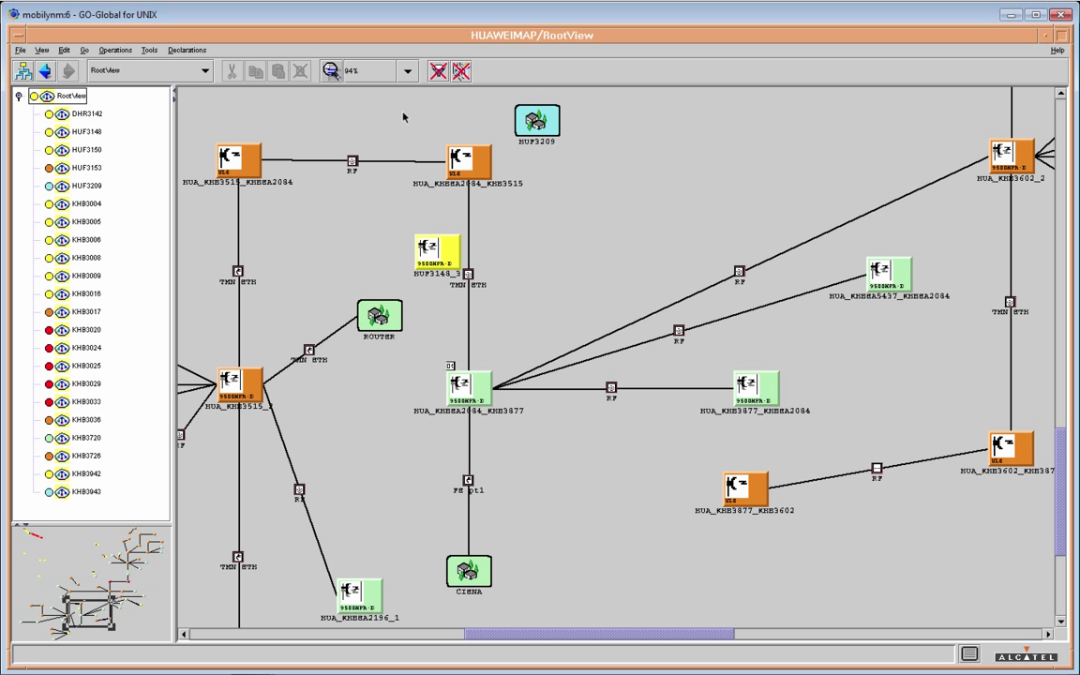
left_click(408, 73)
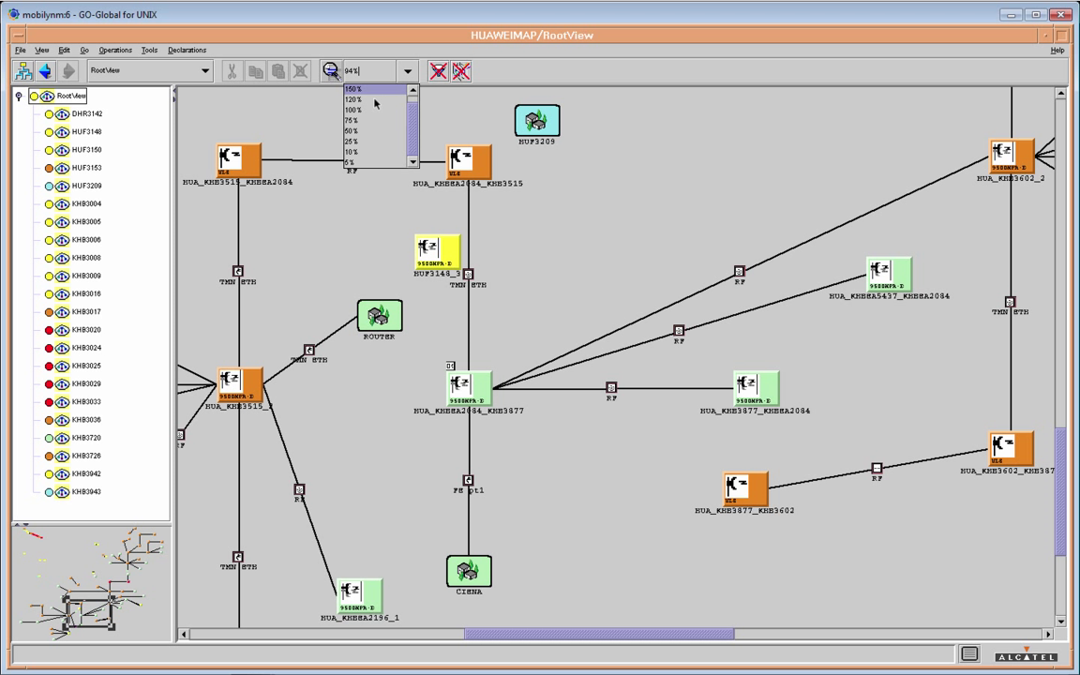
left_click(357, 122)
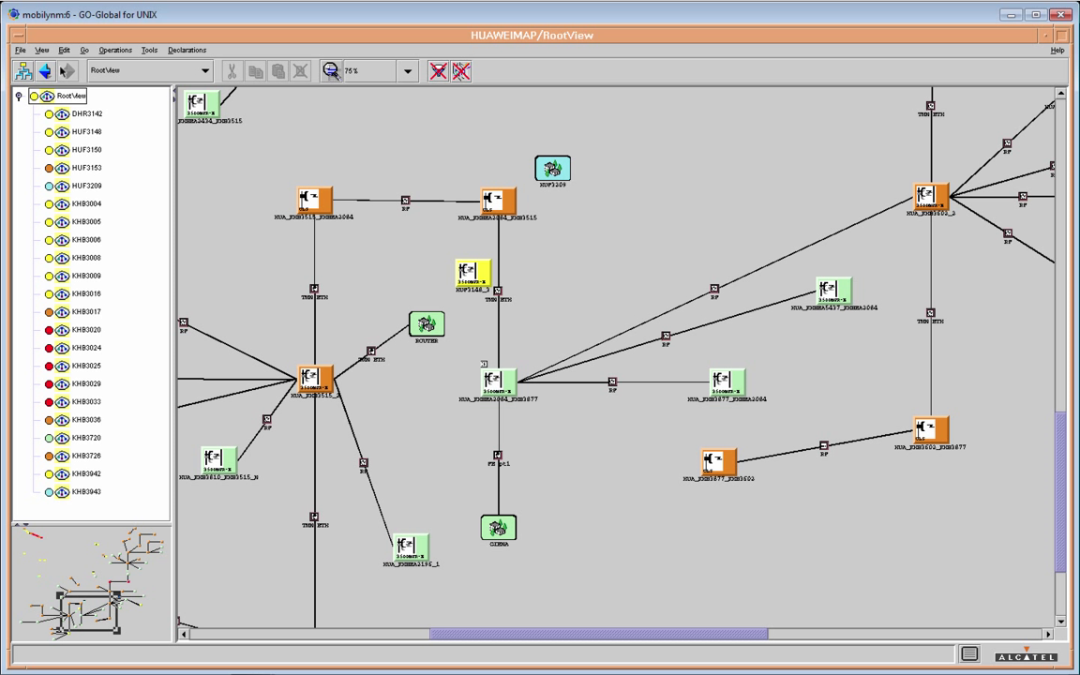
Fit the entire RootView map to the window with the Fit zoom option.
left_click(41, 52)
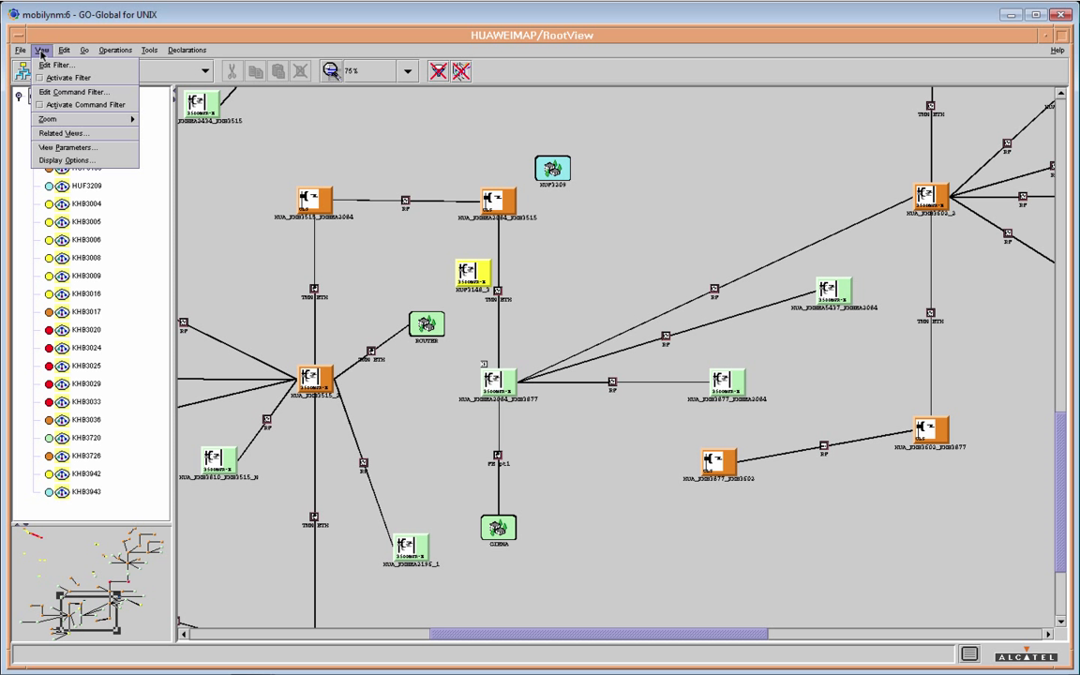
mouse_move(68, 117)
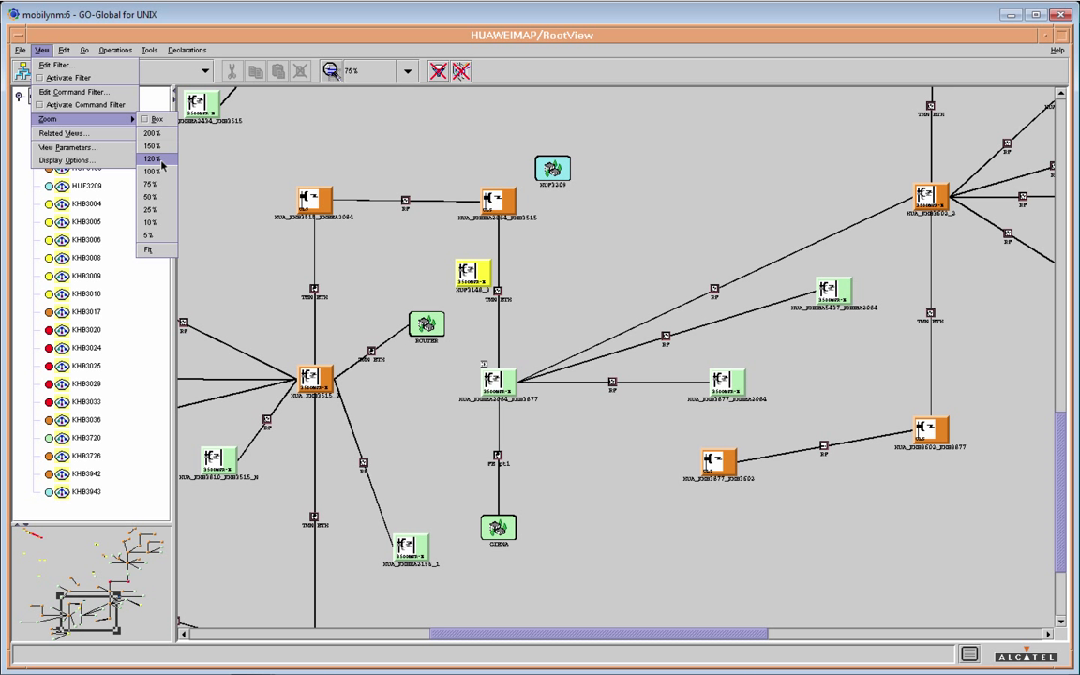
left_click(150, 249)
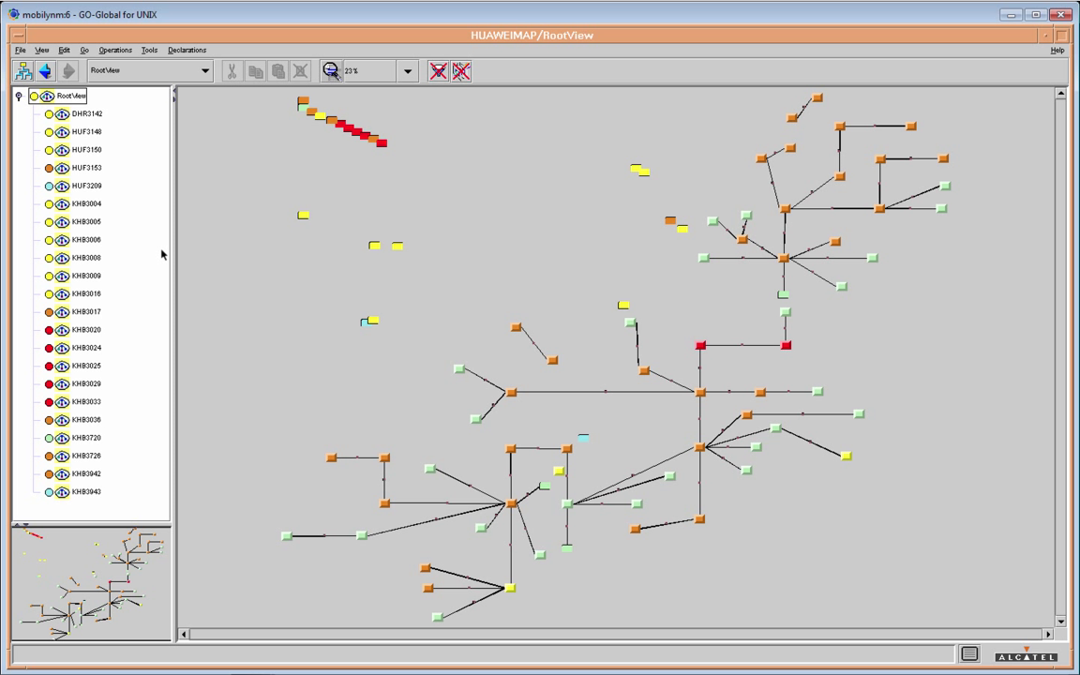
Open the DHR3142 submap and zoom it to fit the window.
double_click(85, 113)
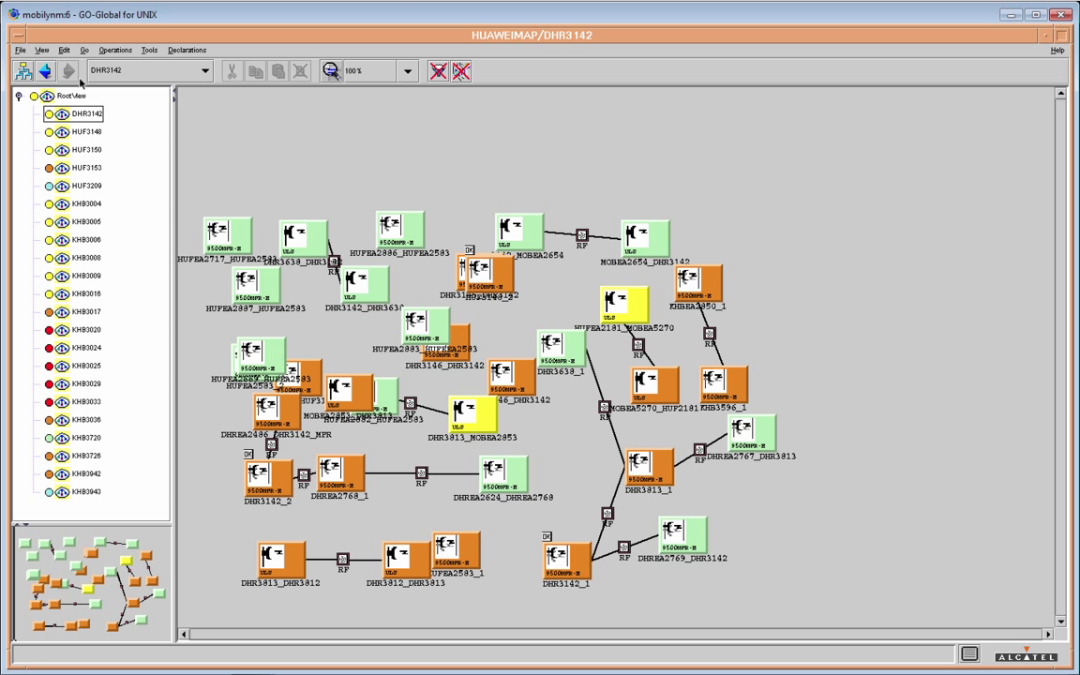
left_click(44, 53)
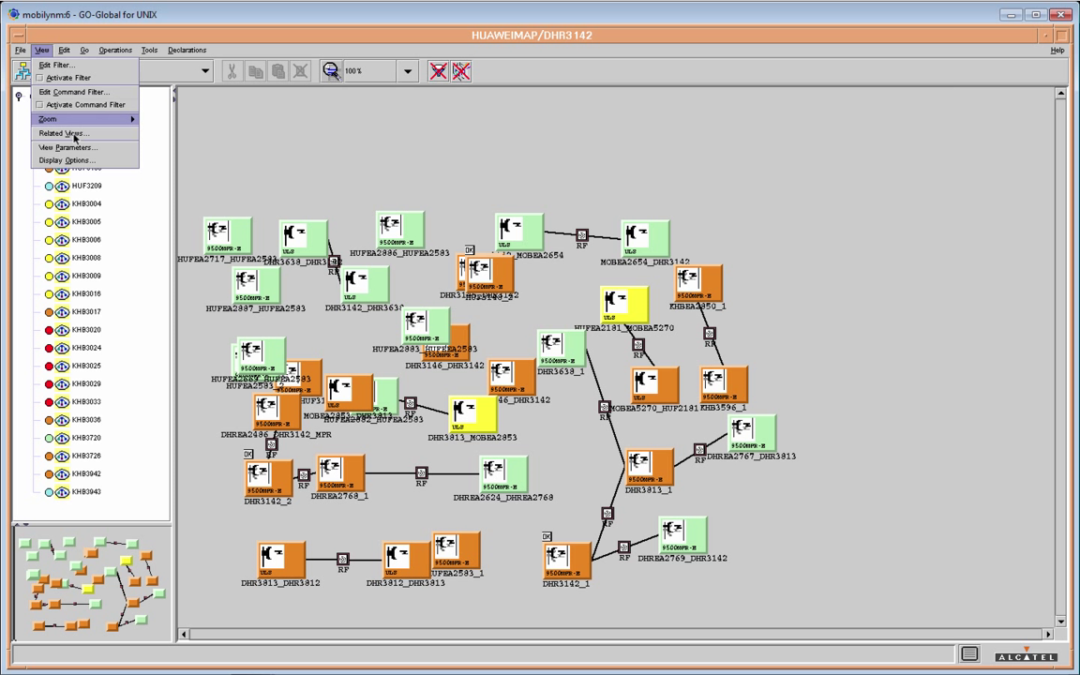
mouse_move(108, 122)
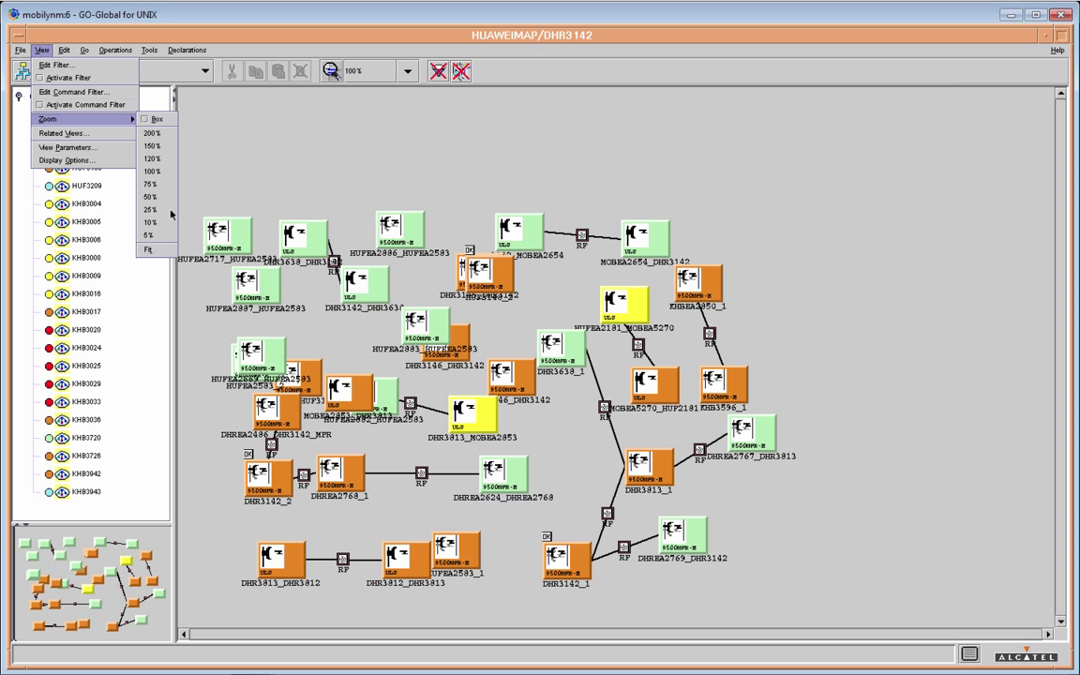
left_click(155, 250)
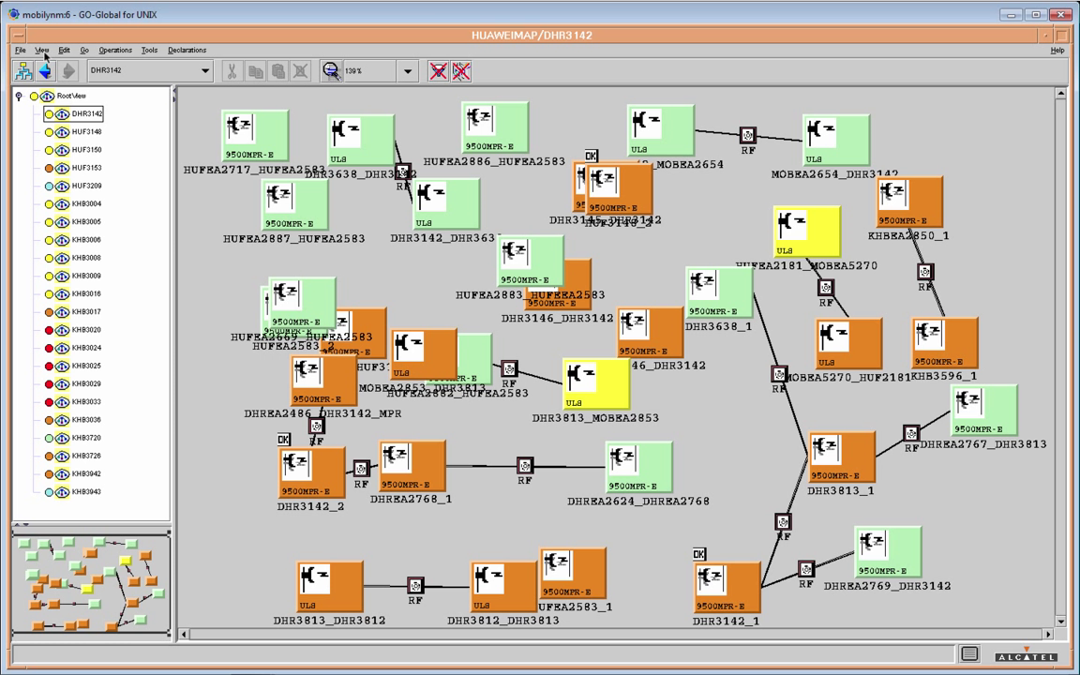
Visit the HUF3153 submap, and back in RootView list the views available as related views without adding any.
left_click(83, 168)
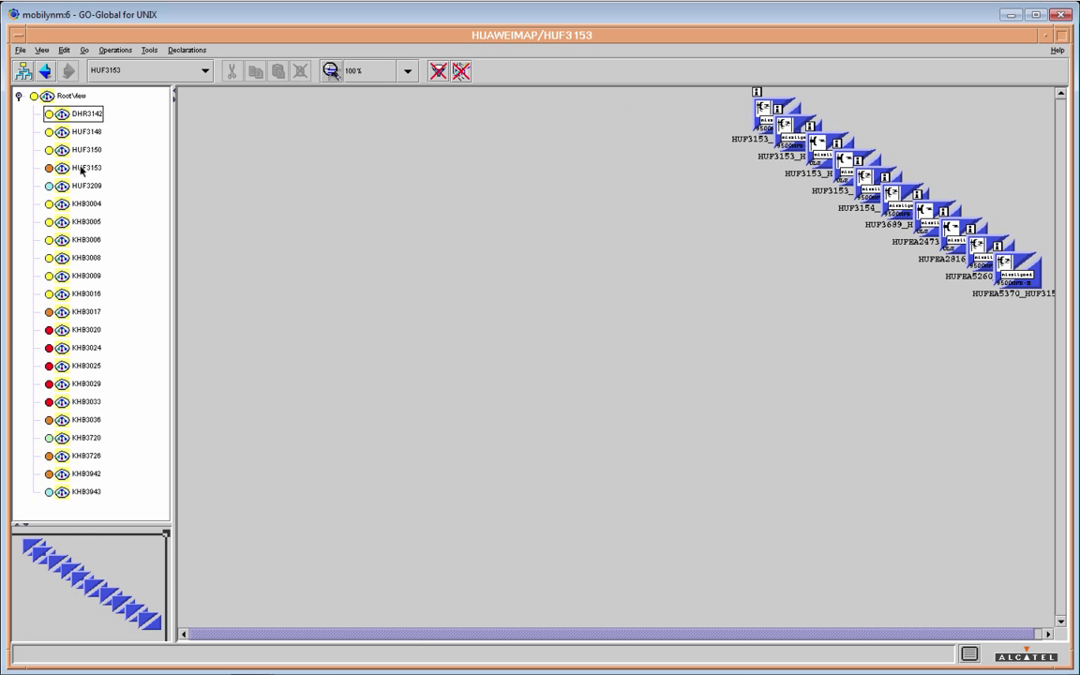
left_click(65, 91)
left_click(43, 52)
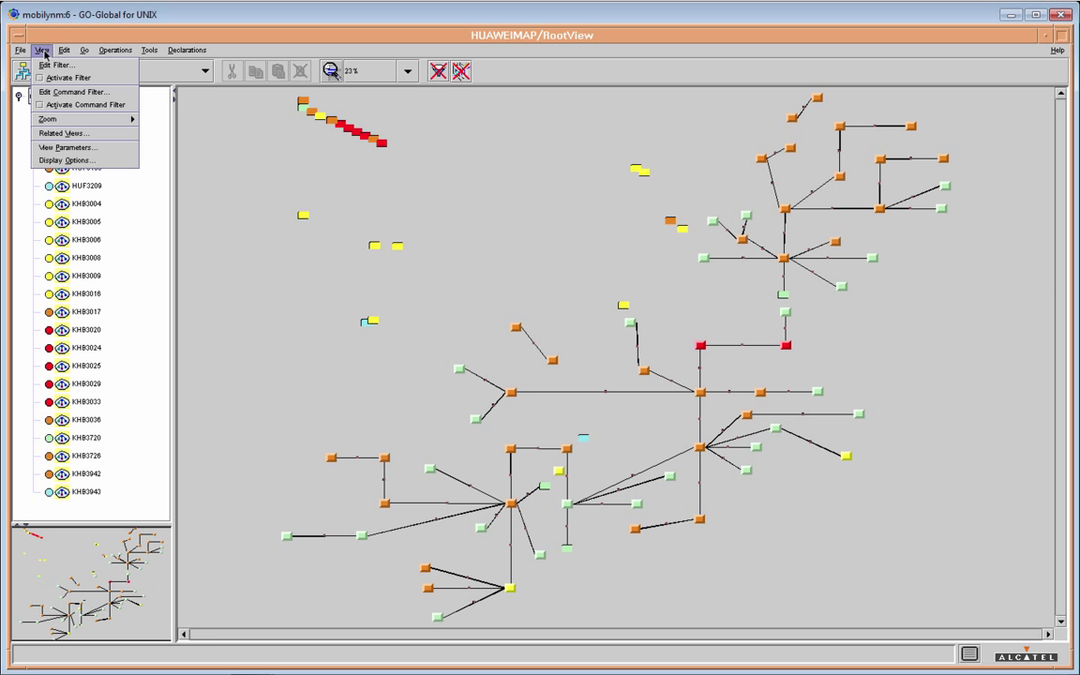
left_click(84, 138)
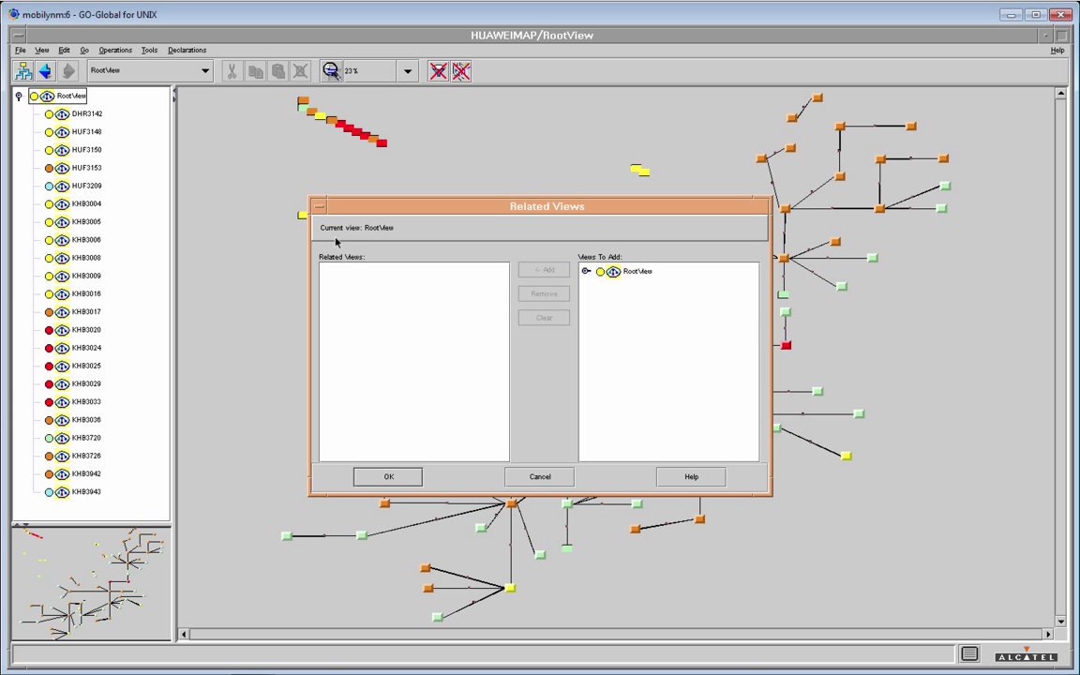
left_click(585, 271)
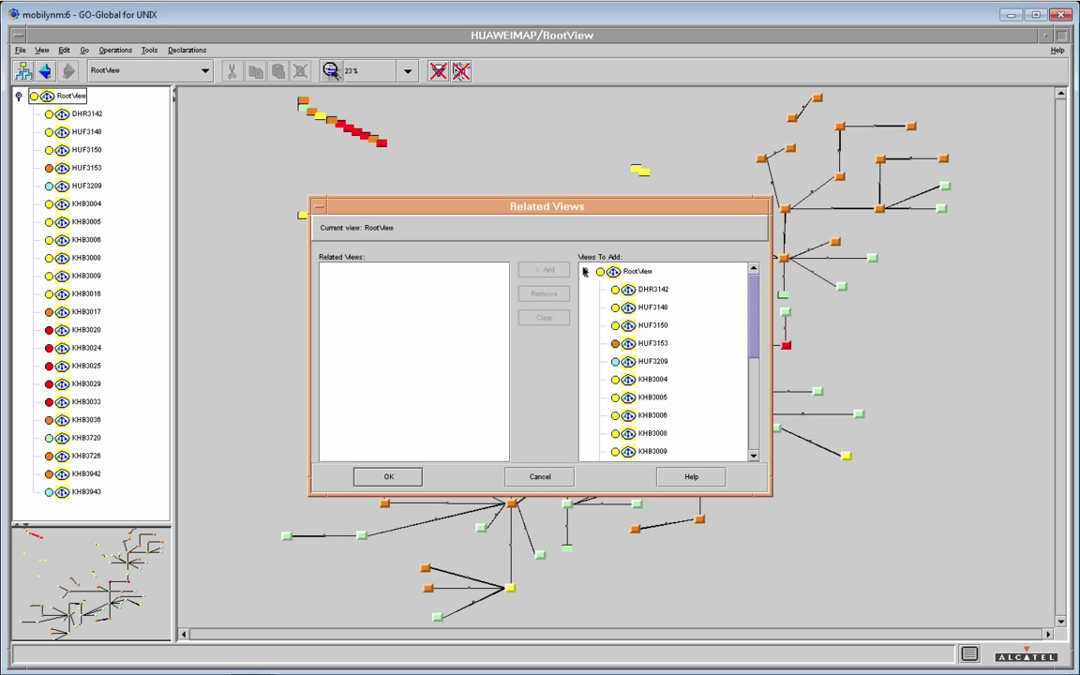
left_click(555, 475)
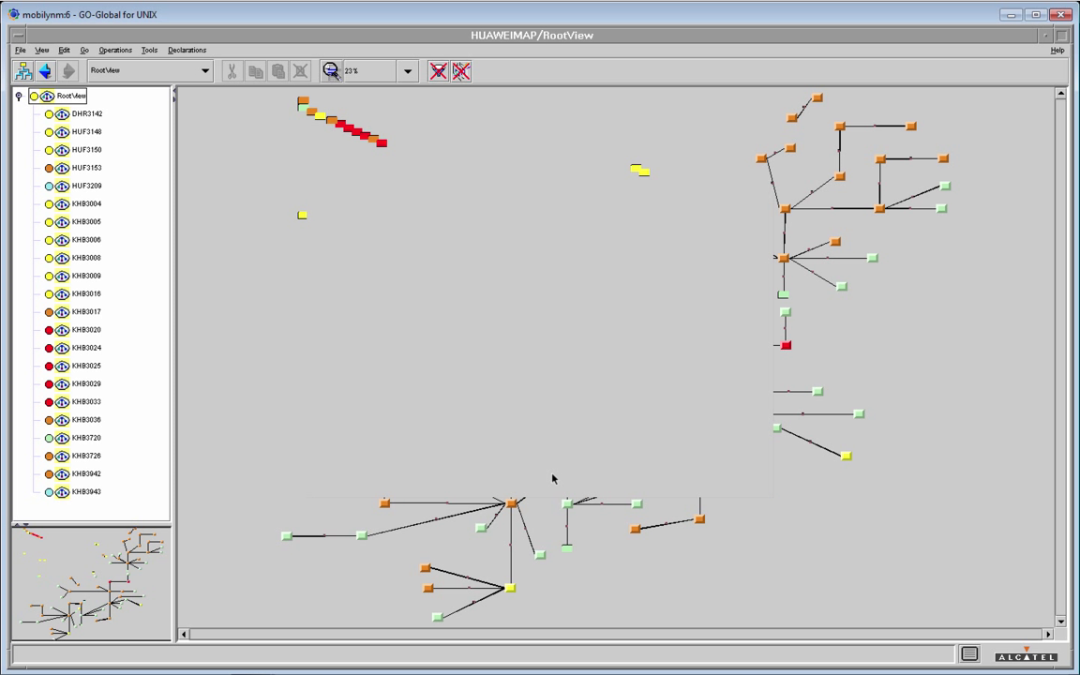
Set the RootView map zoom to 100%, and reduce it to 75%.
left_click(408, 72)
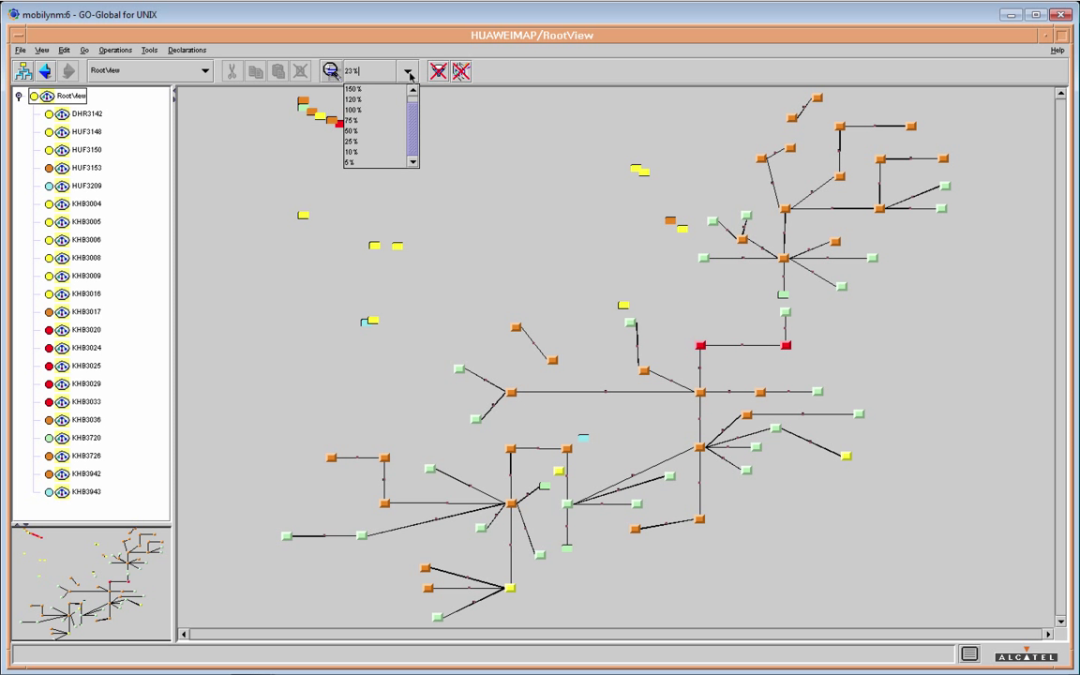
left_click(355, 110)
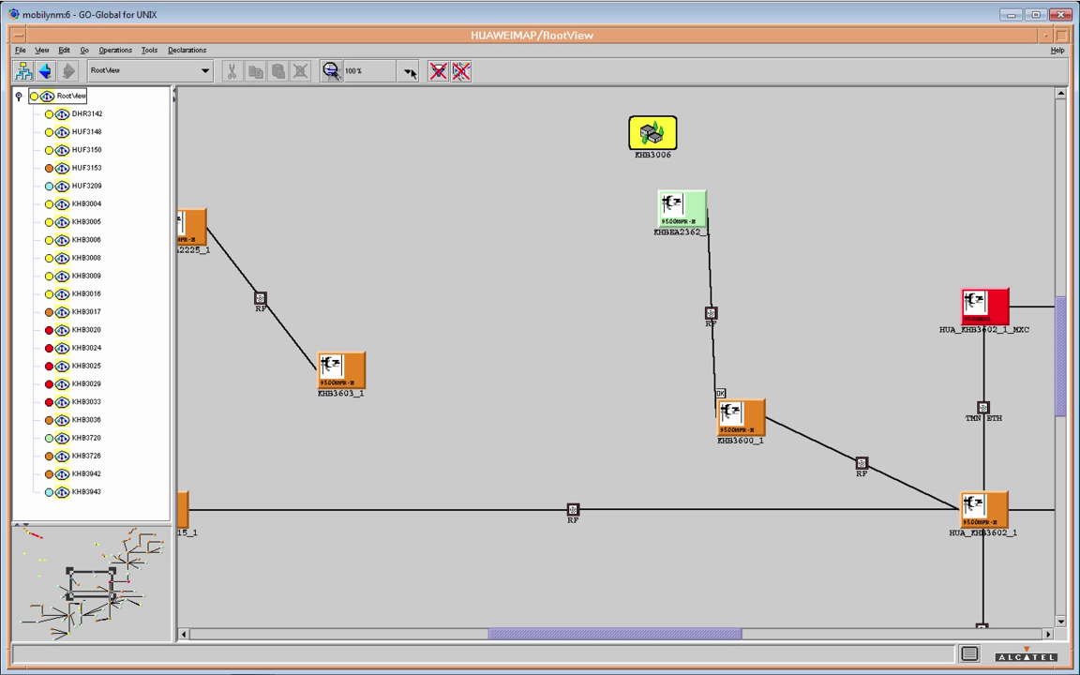
left_click(373, 68)
left_click(360, 120)
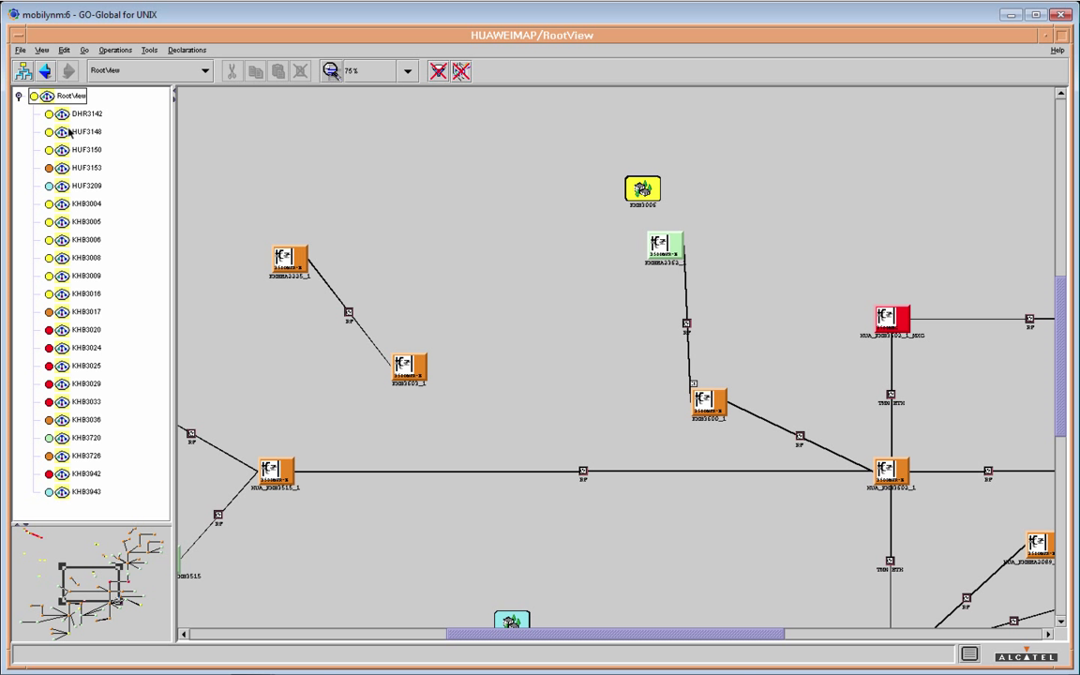
Add DHR3142, HUF3148, HUF3150, HUF3153 and HUF3209 to the related views of RootView.
left_click(43, 51)
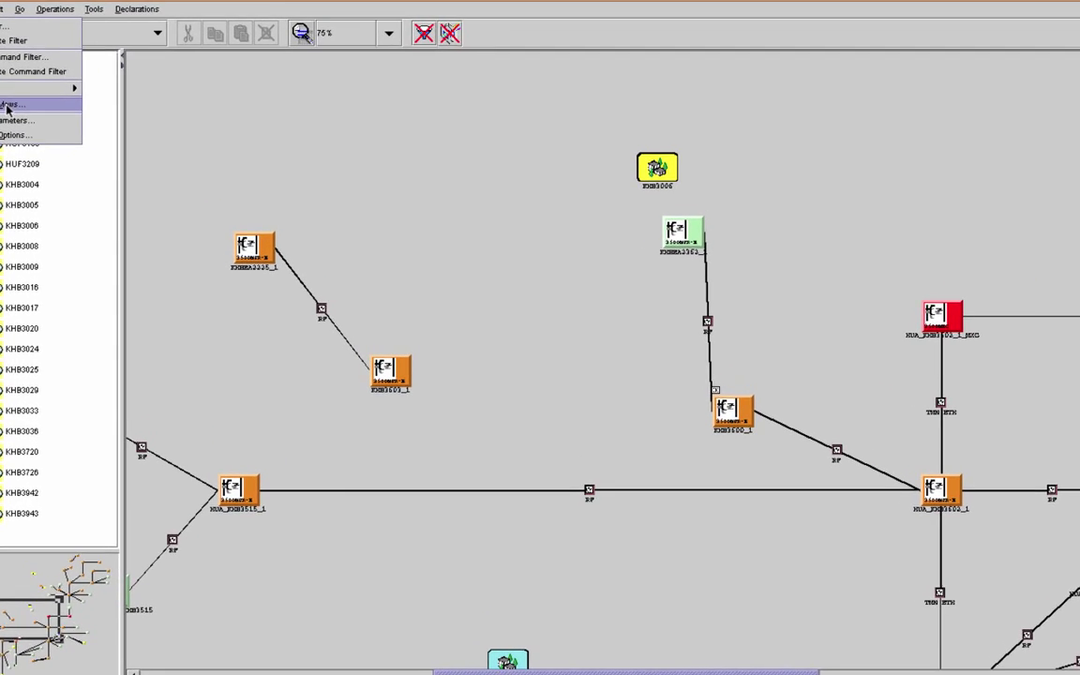
left_click(54, 132)
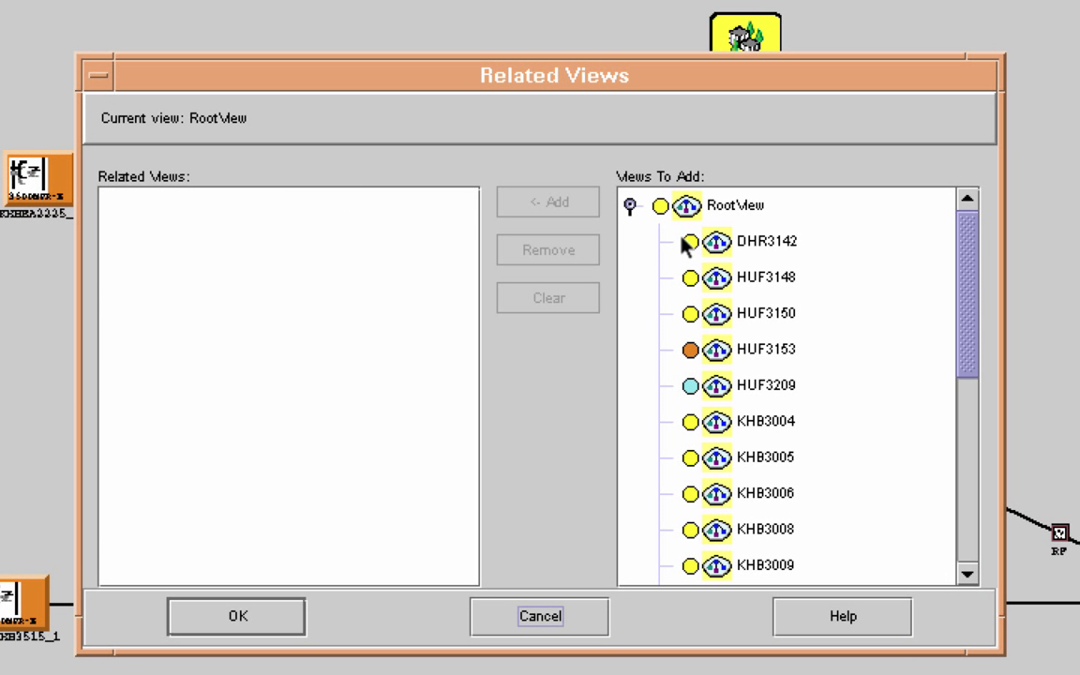
left_click(741, 244)
left_click(558, 207)
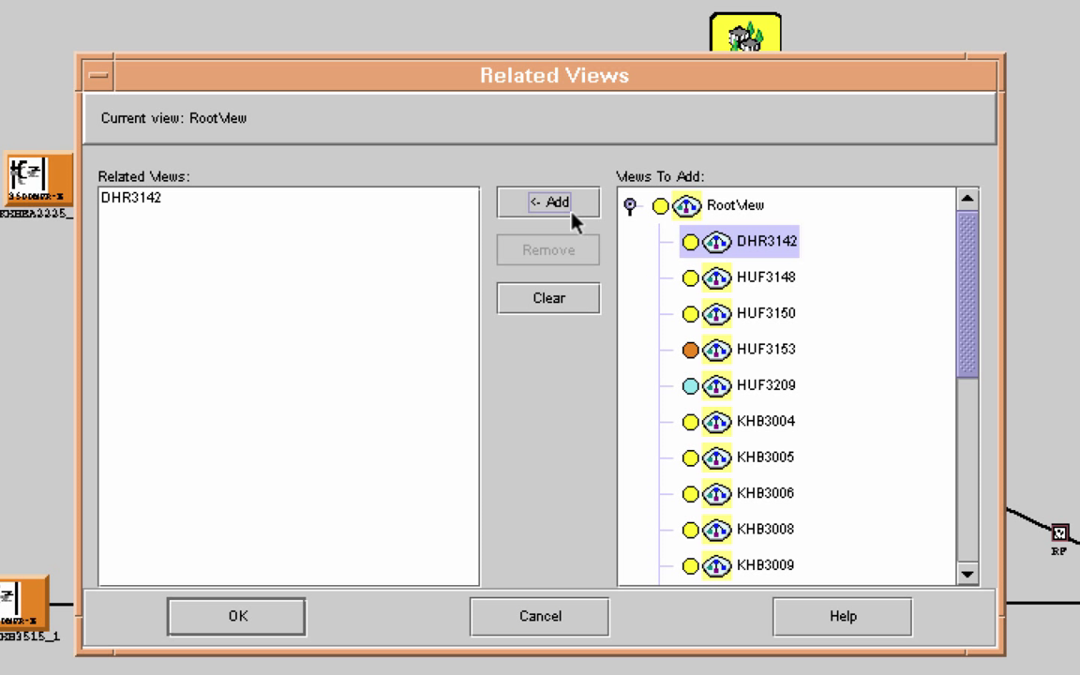
left_click(766, 280)
left_click(519, 205)
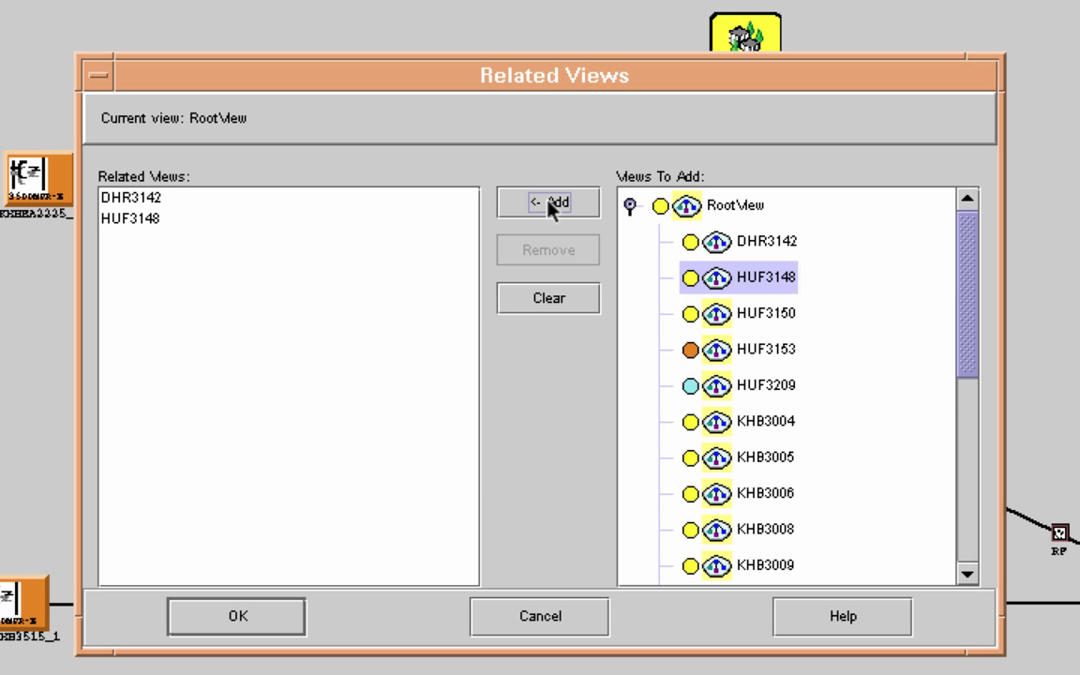
left_click(759, 315)
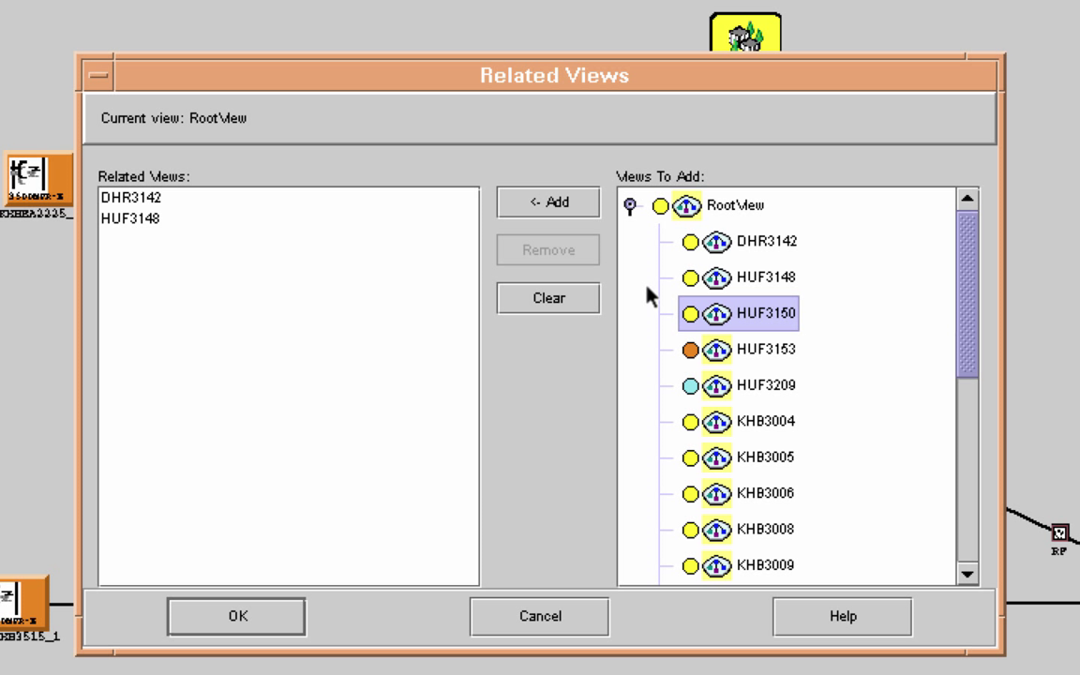
left_click(566, 205)
left_click(685, 351)
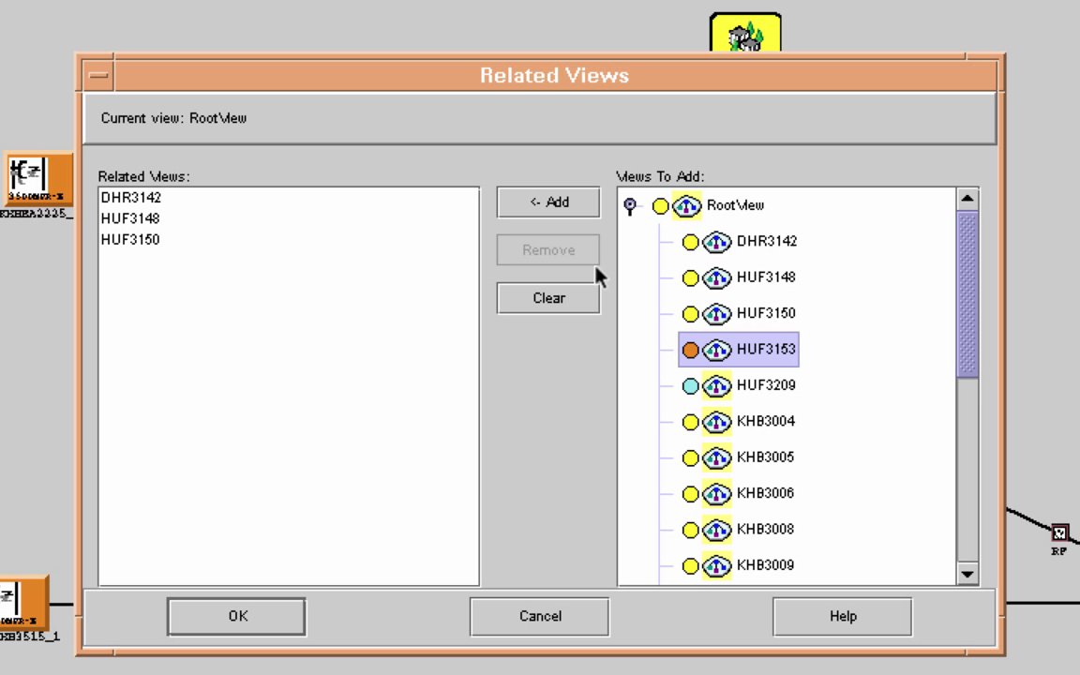
left_click(548, 208)
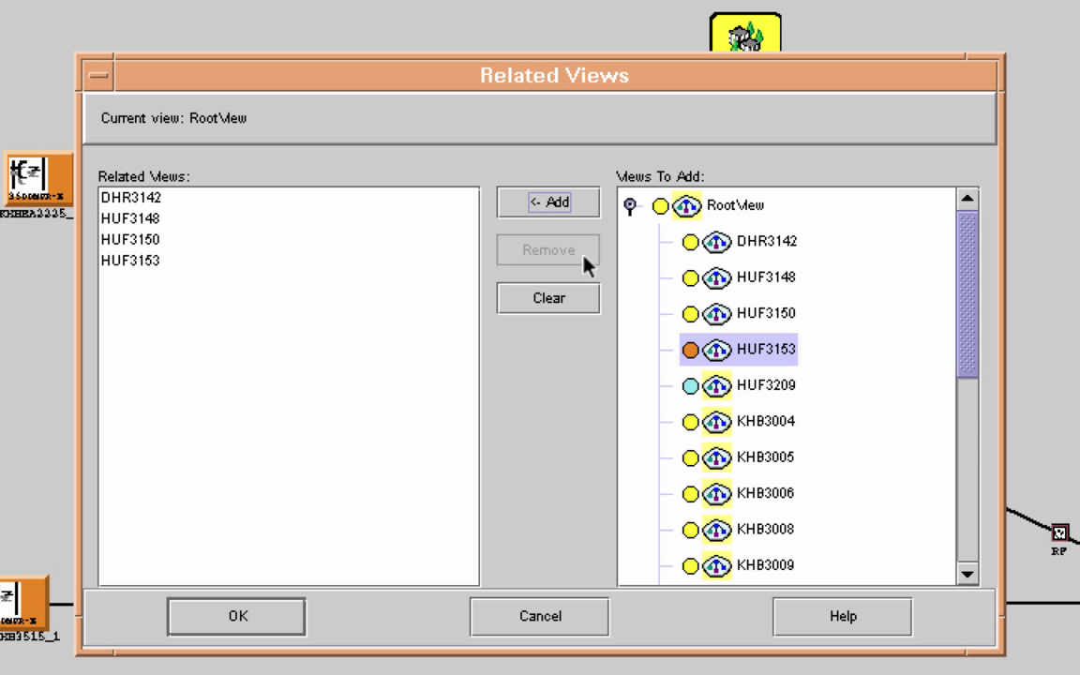
left_click(762, 390)
left_click(554, 212)
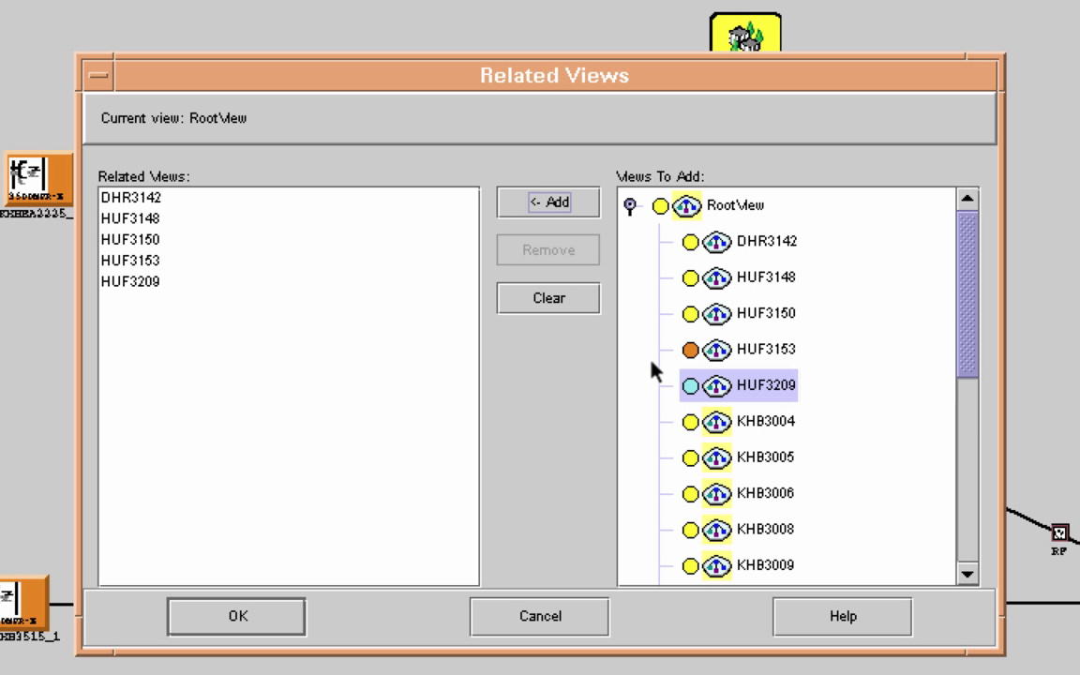
Add KHB3004, KHB3005, KHB3006, KHB3008 and KHB3009 to RootView's related views and accept the list.
left_click(753, 427)
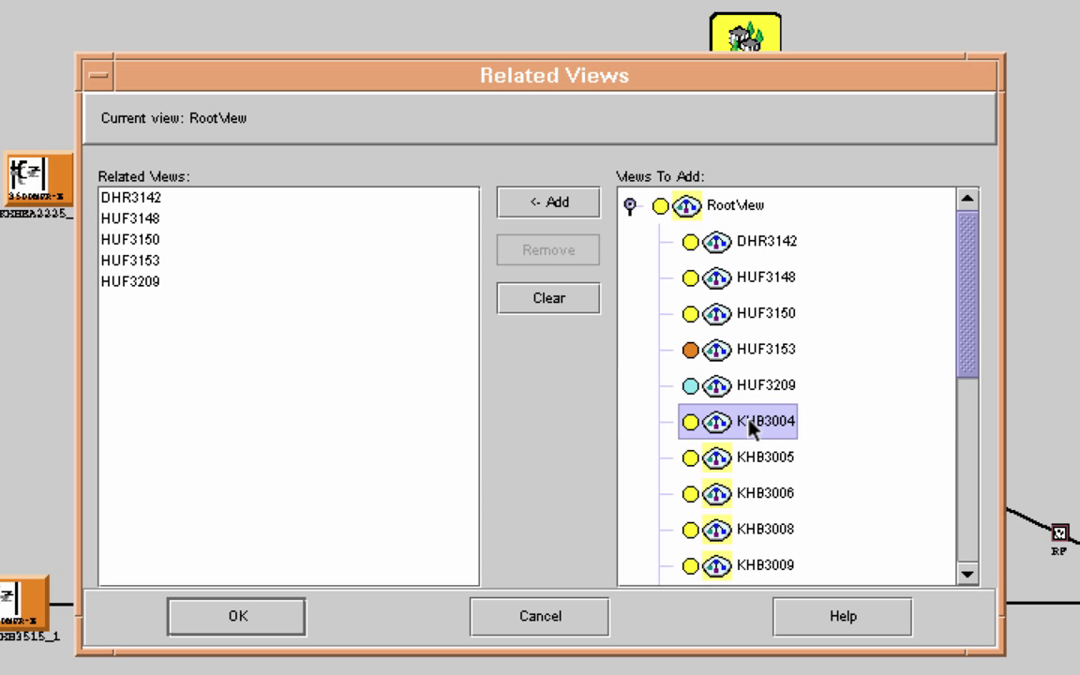
left_click(559, 212)
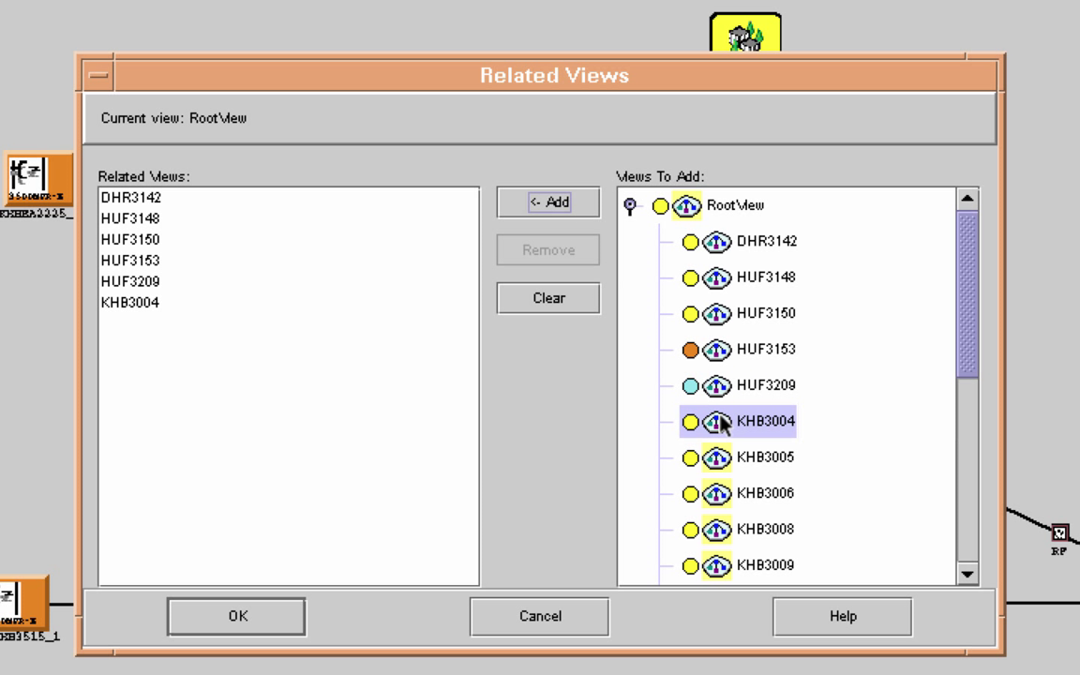
left_click(558, 215)
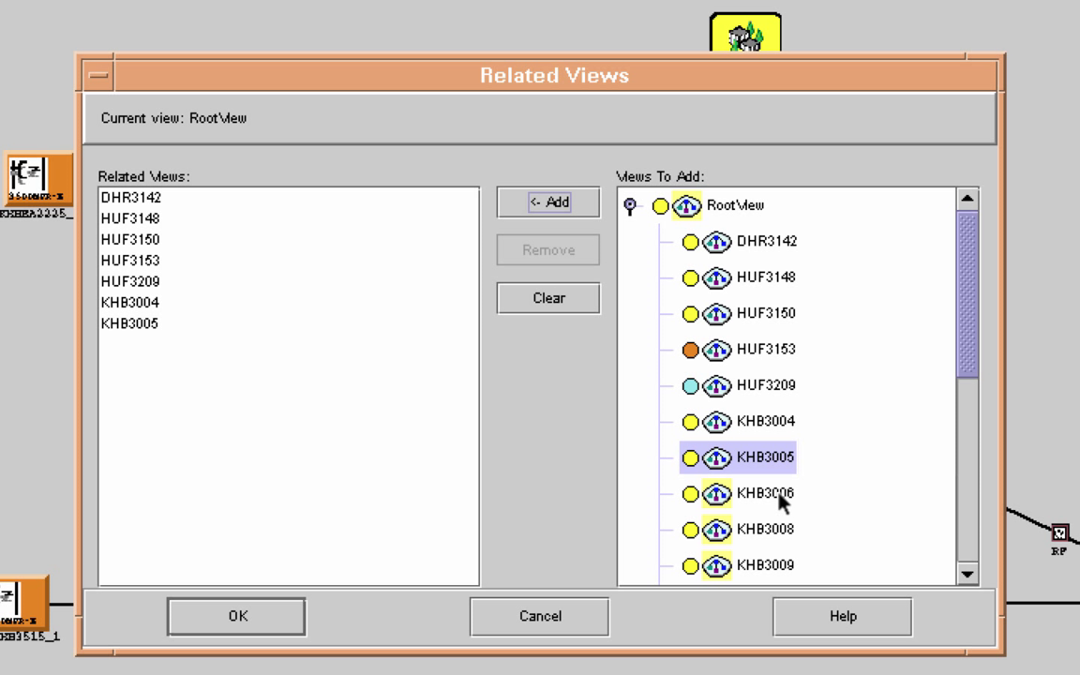
left_click(766, 493)
left_click(572, 202)
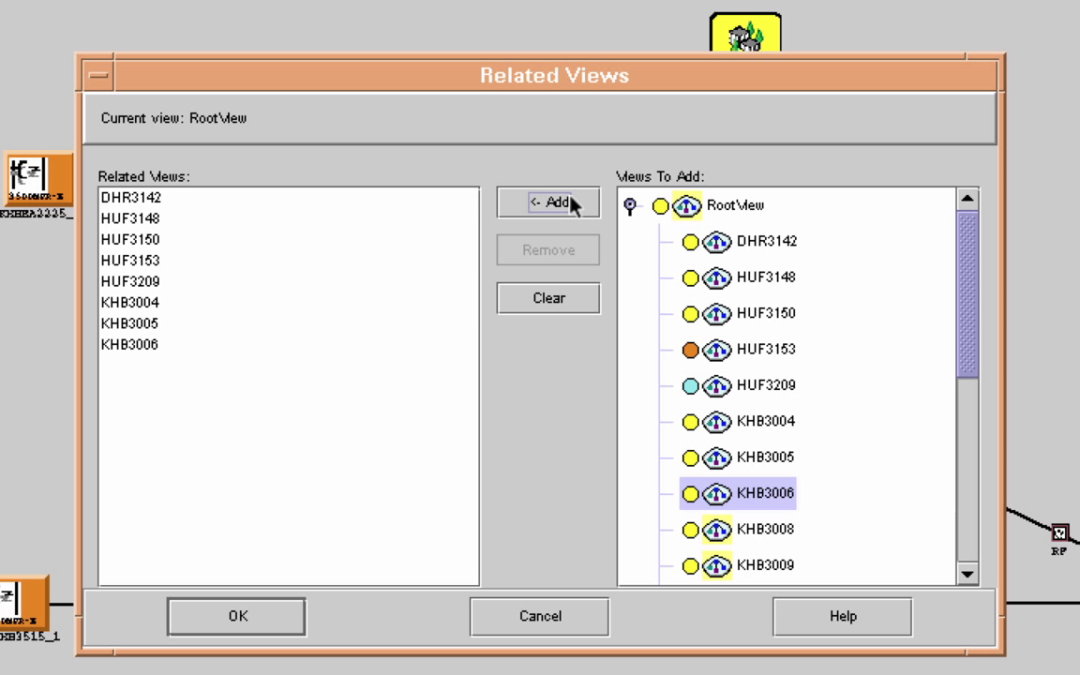
left_click(717, 530)
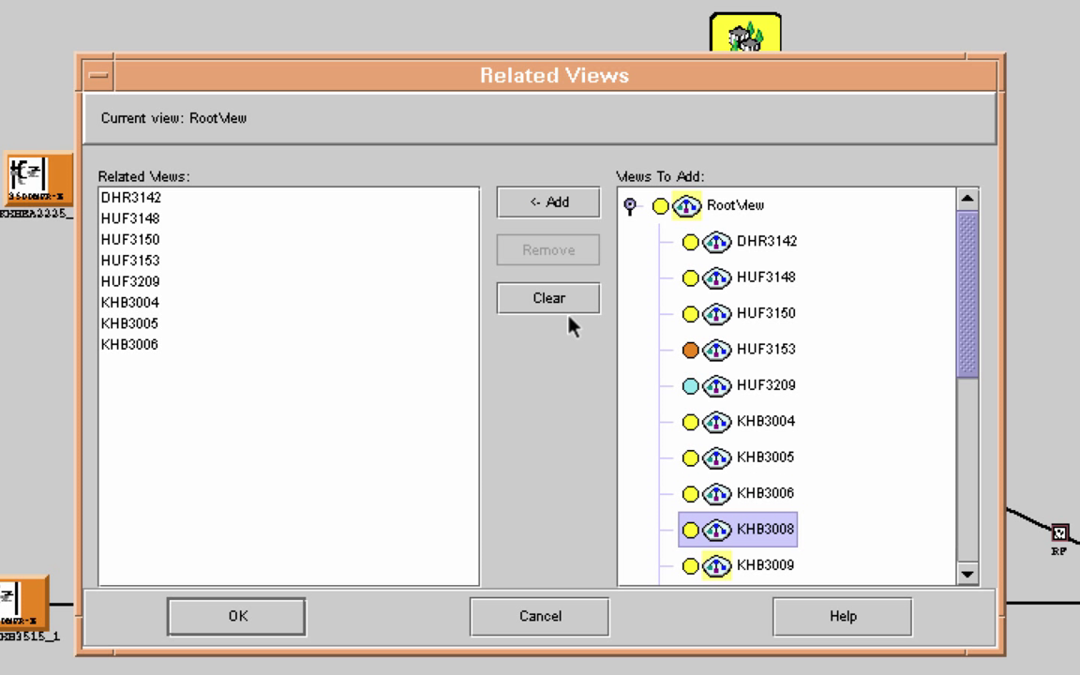
left_click(563, 208)
left_click(778, 567)
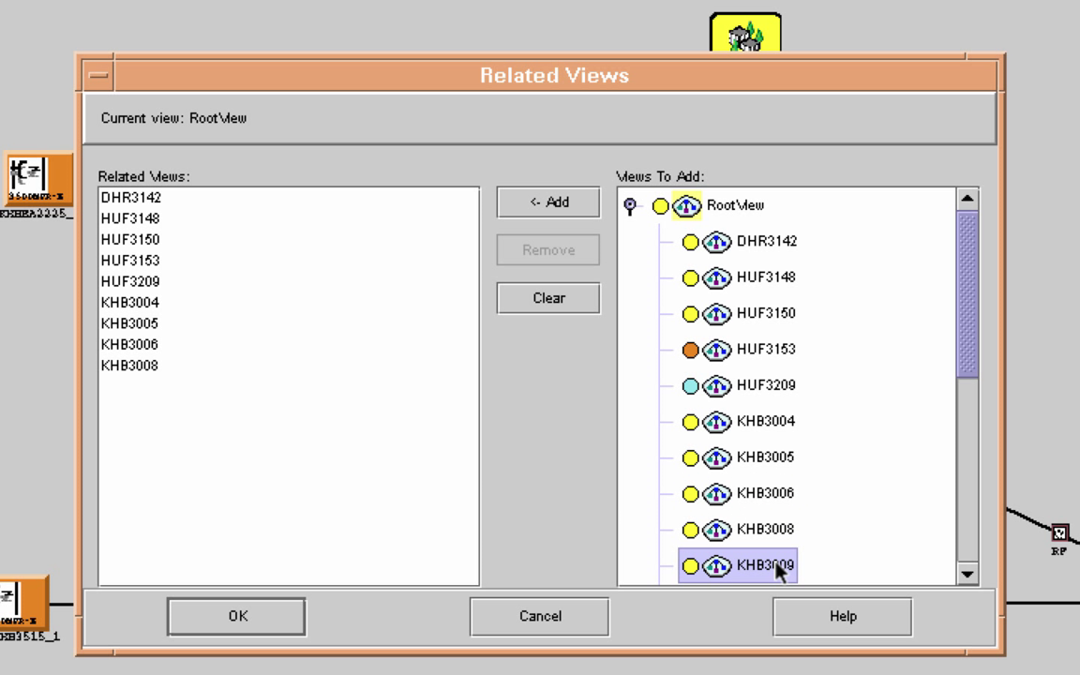
left_click(567, 209)
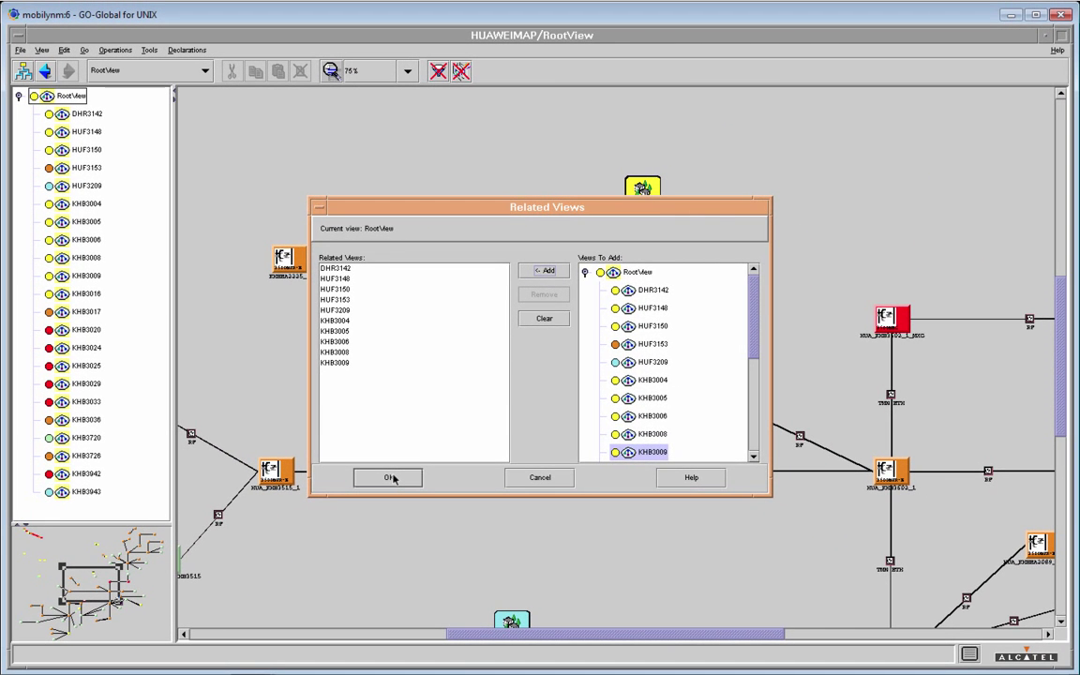
left_click(392, 478)
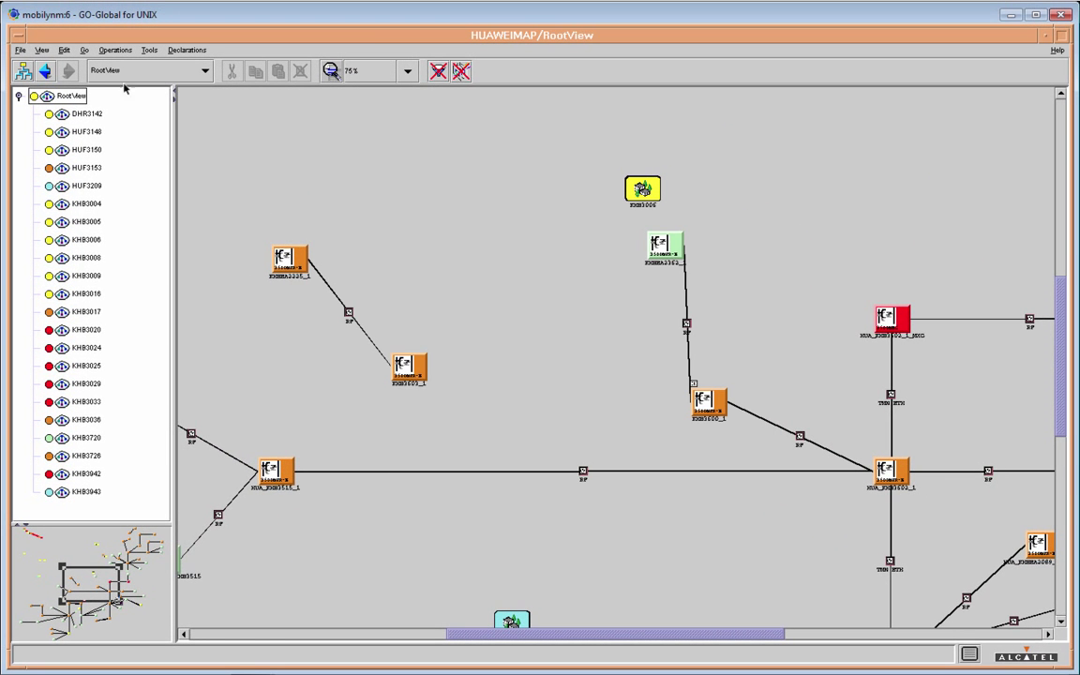
Go to the KHB3008 submap through RootView's related views, and return to RootView the same way.
left_click(83, 50)
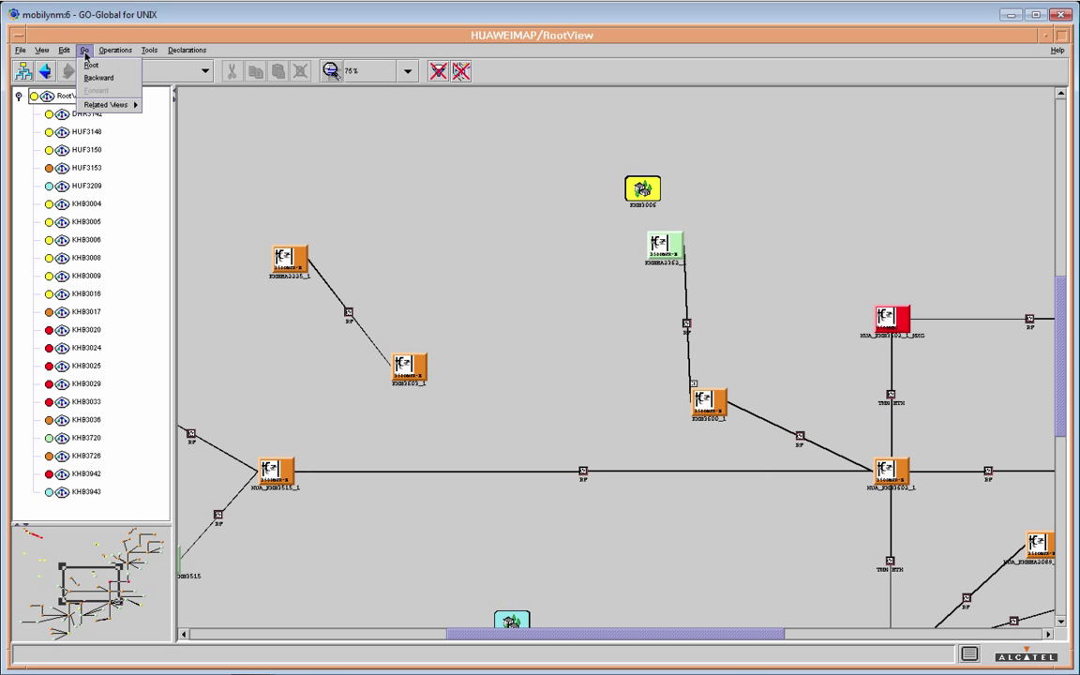
mouse_move(109, 109)
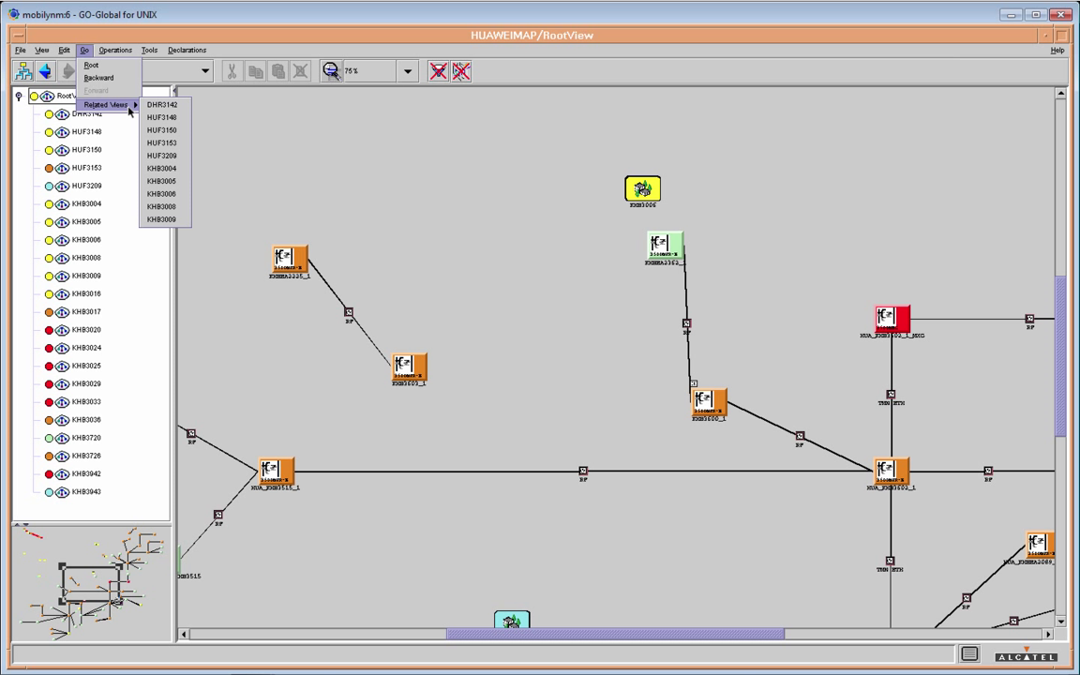
left_click(169, 208)
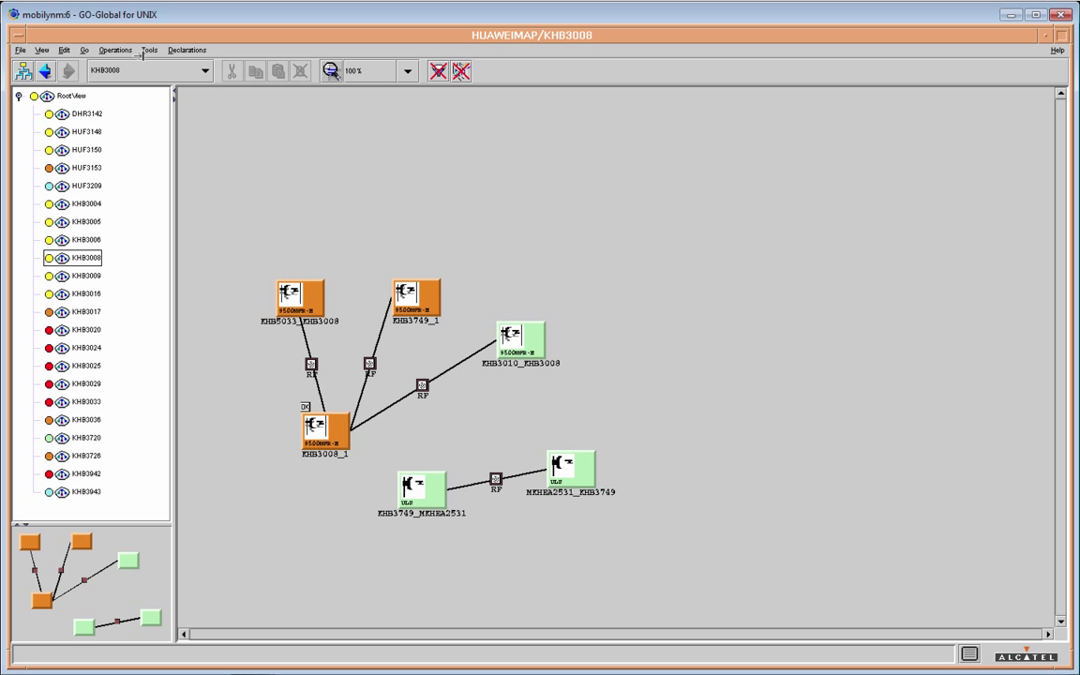
left_click(85, 50)
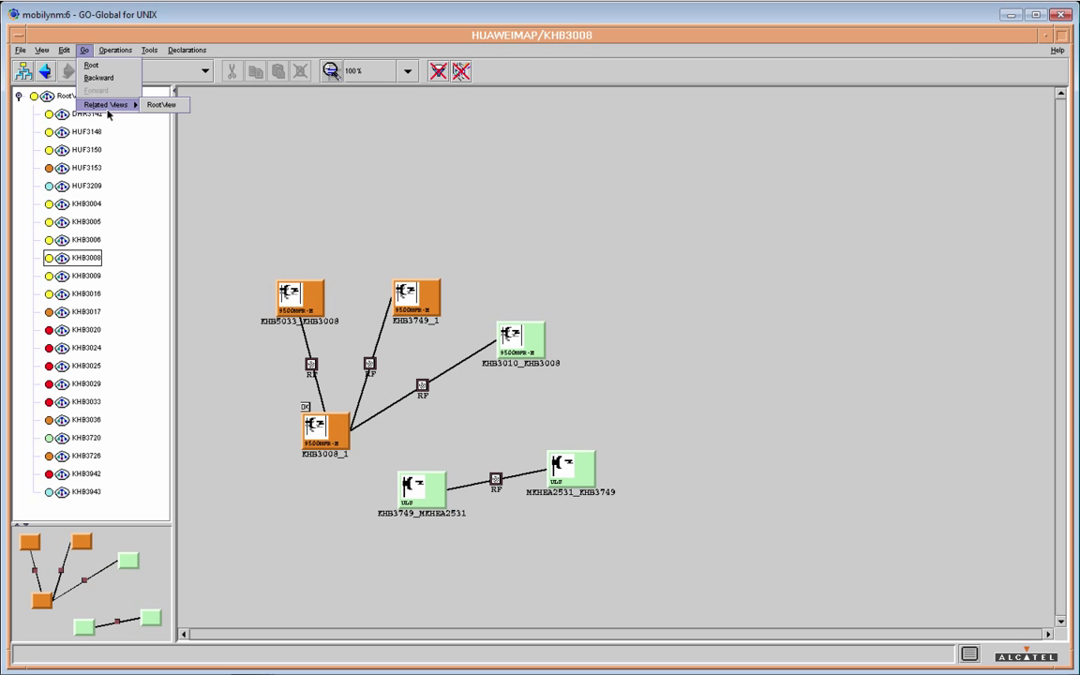
left_click(162, 107)
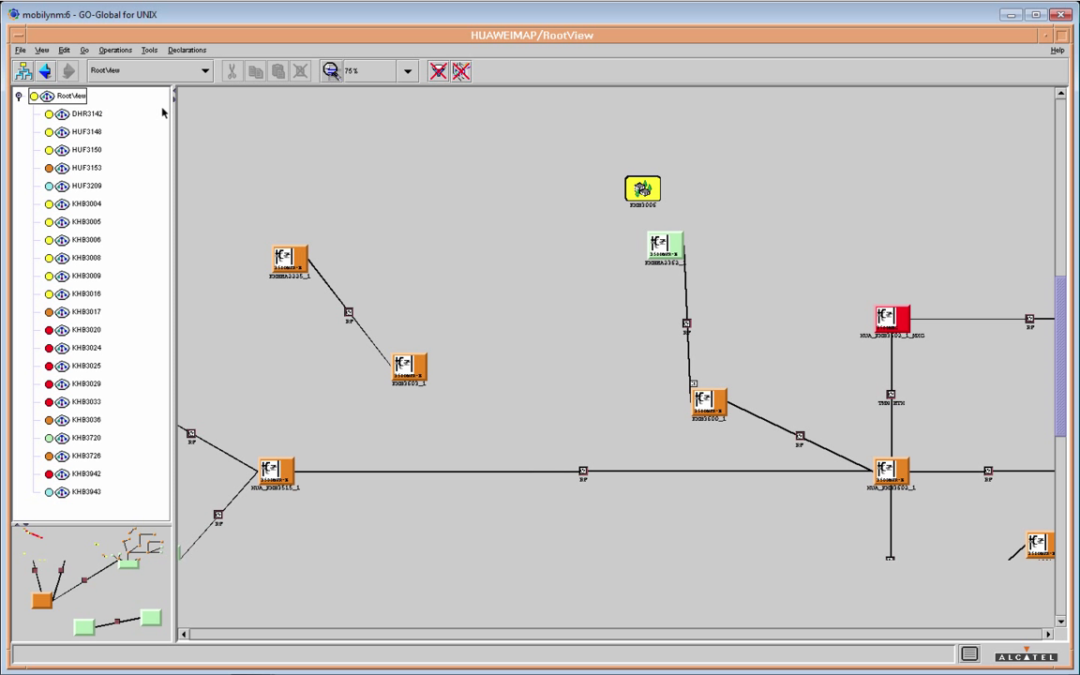
Go to the KHB3004 submap through RootView's related views, and return through its own related view.
left_click(83, 53)
mouse_move(111, 103)
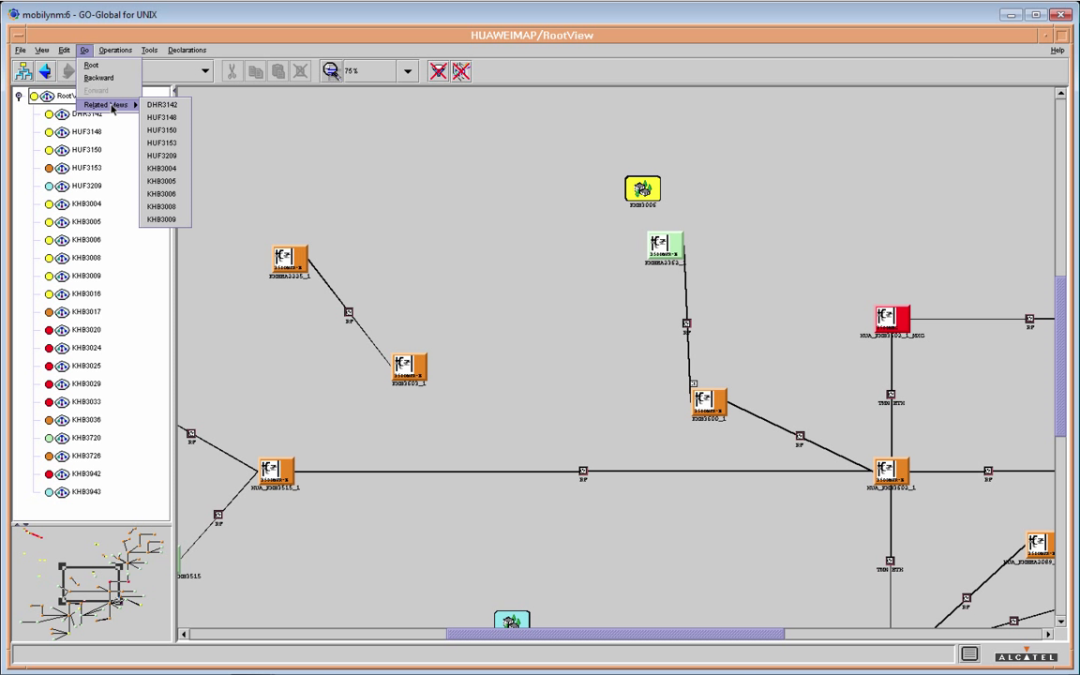
left_click(166, 170)
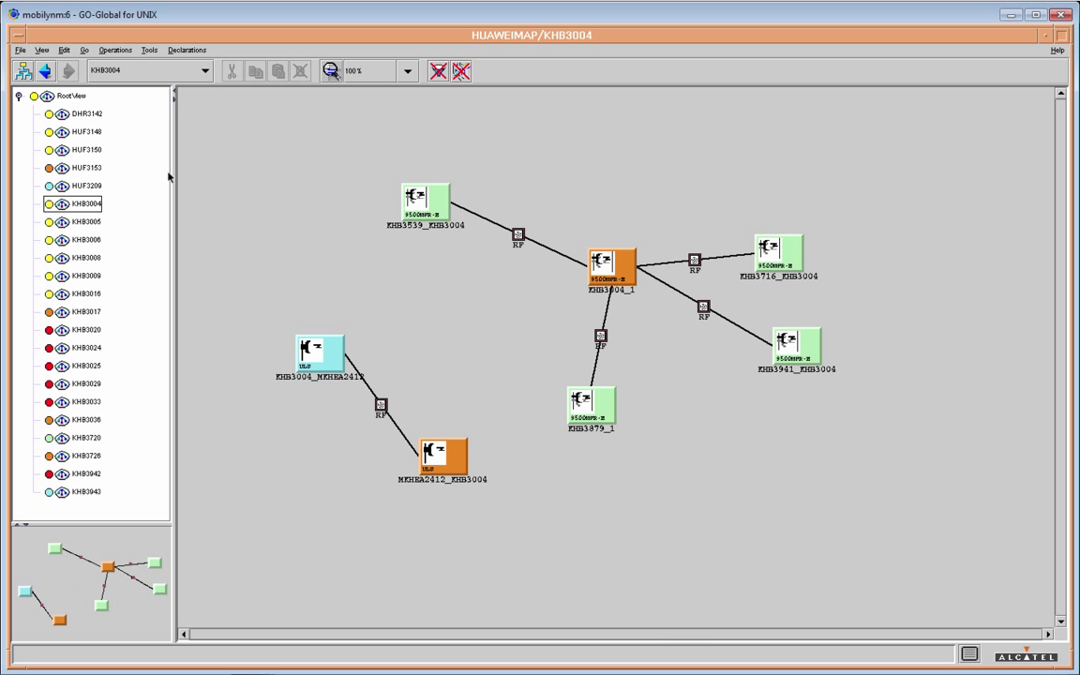
left_click(84, 52)
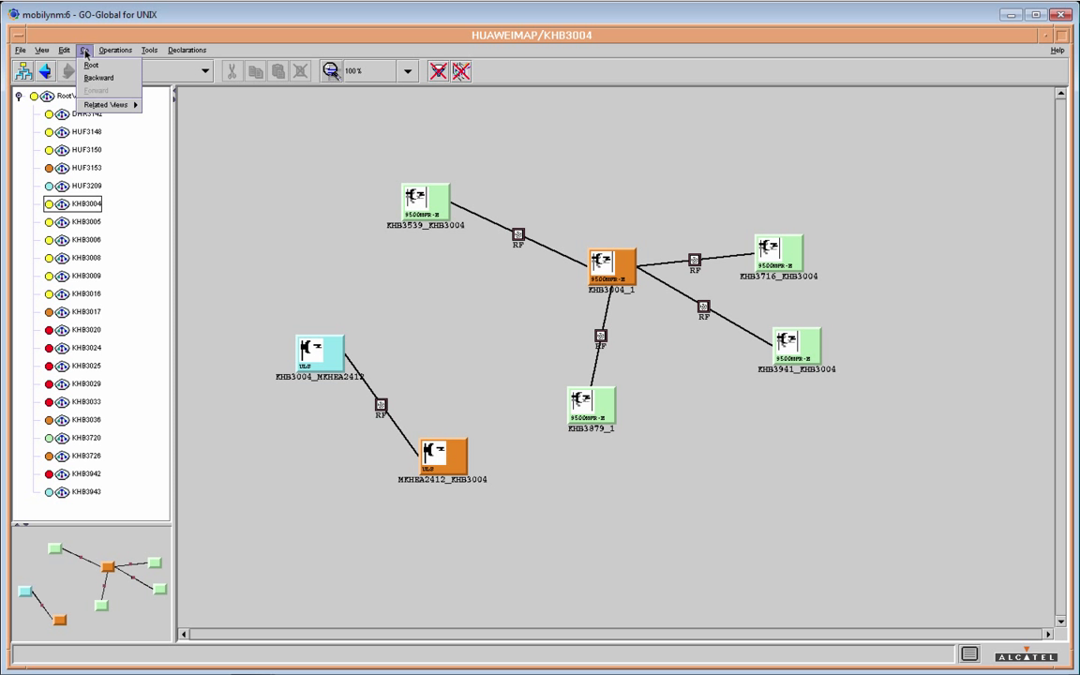
mouse_move(108, 104)
left_click(160, 106)
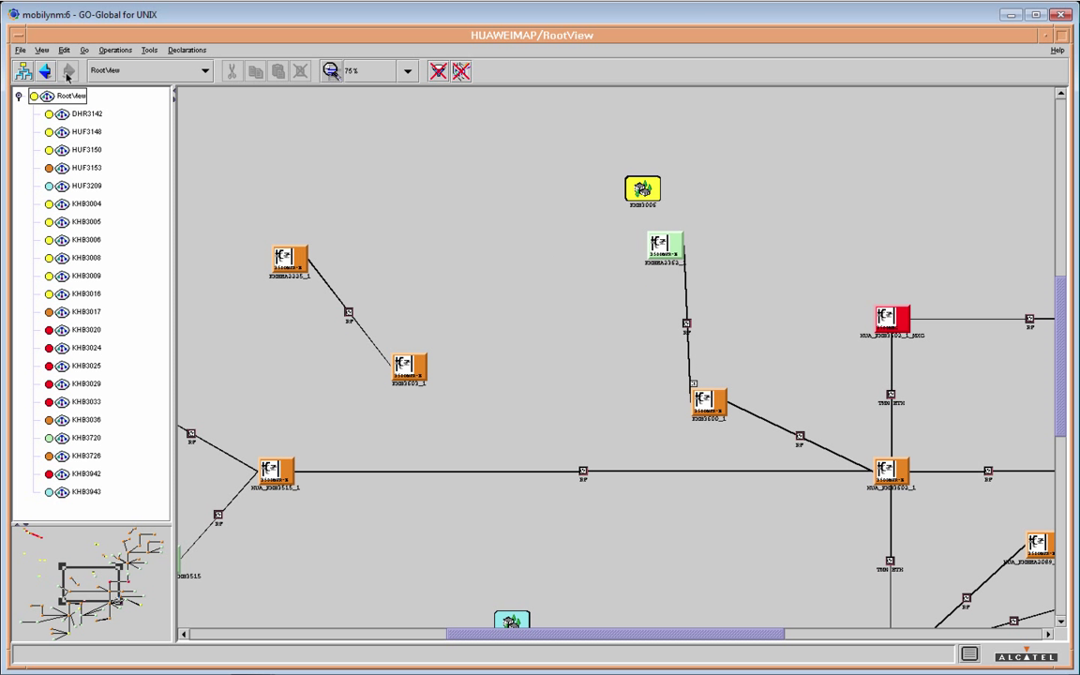
Choose MiddleEast.gif as RootView's background in its view parameters.
left_click(43, 51)
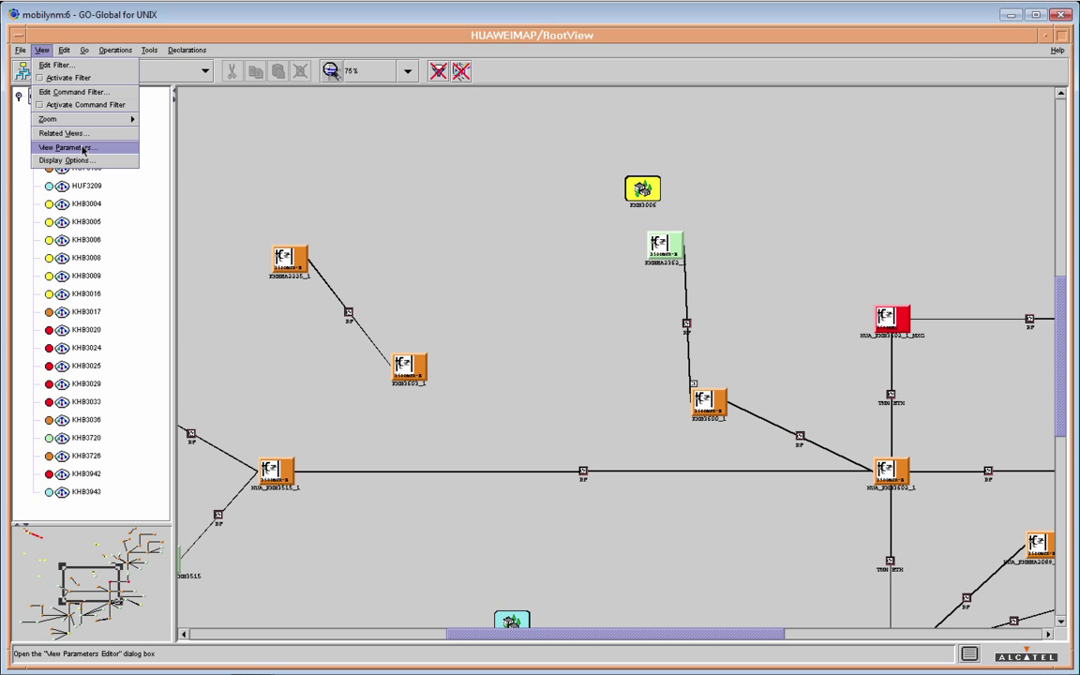
left_click(33, 128)
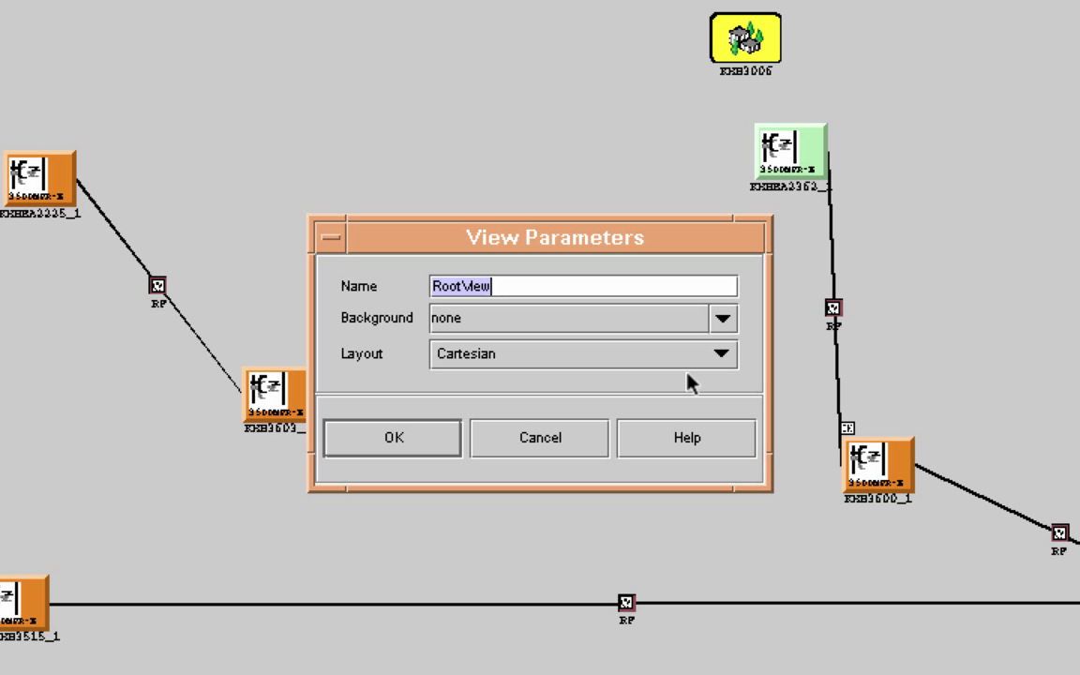
left_click(724, 320)
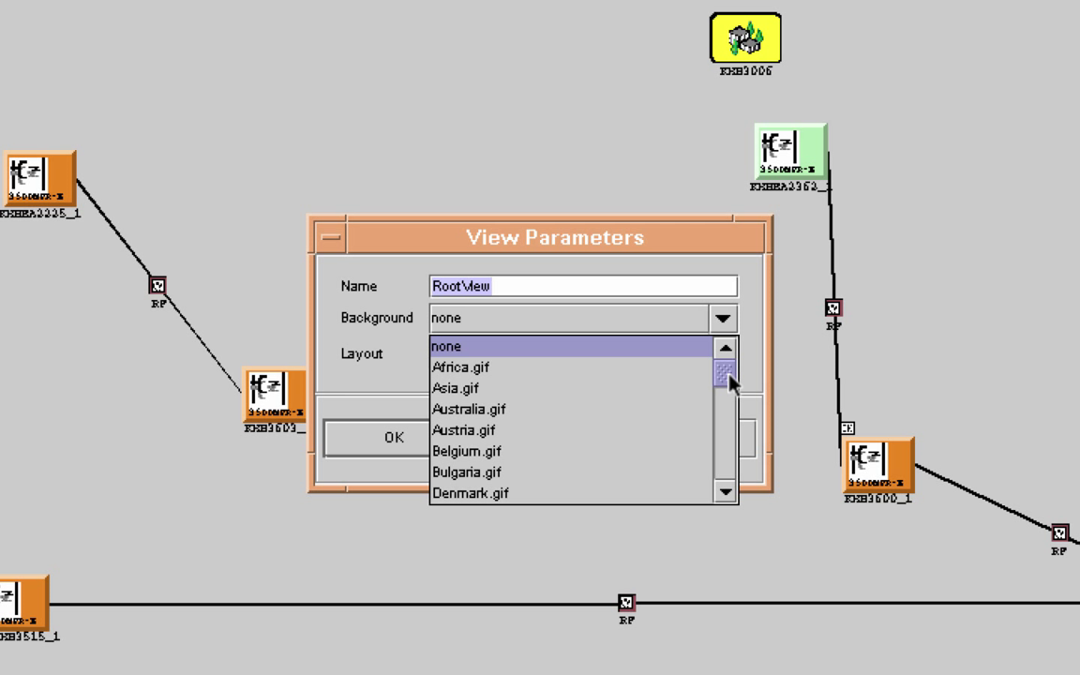
left_click_drag(729, 380, 728, 429)
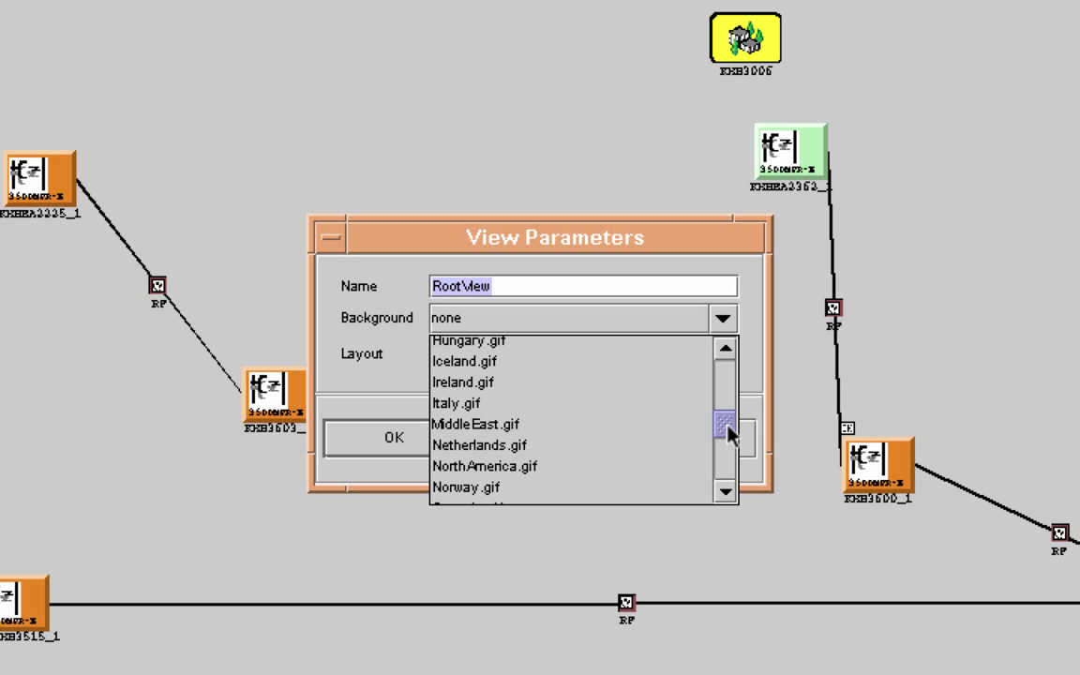
left_click(500, 424)
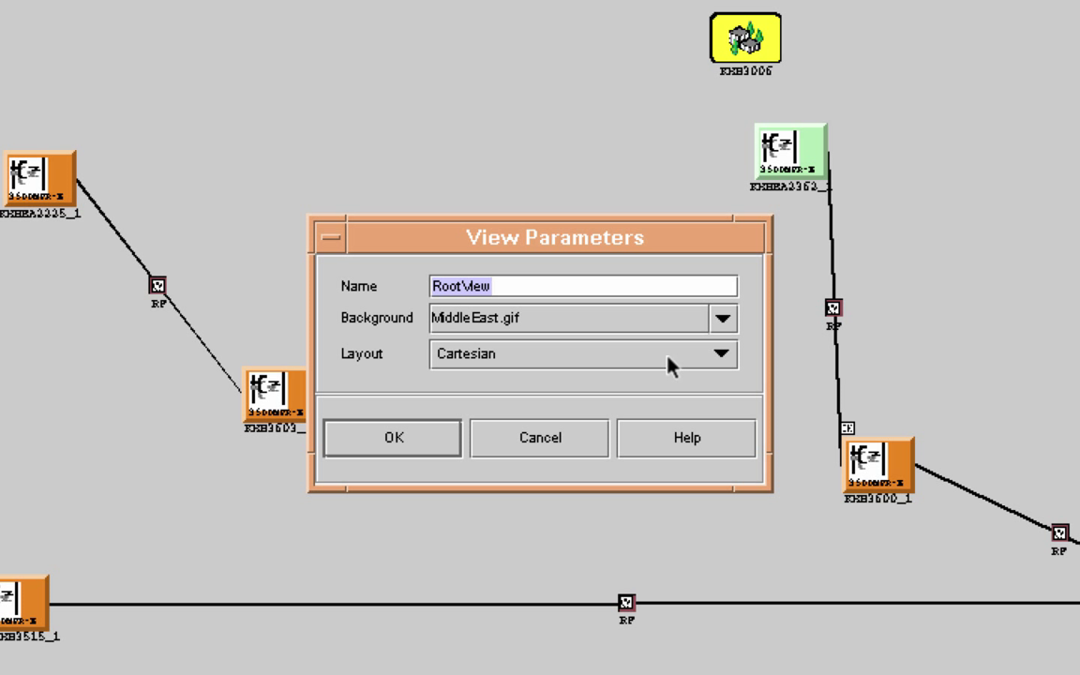
Try the Row-Column layout for RootView and set the layout back to Cartesian.
left_click(722, 356)
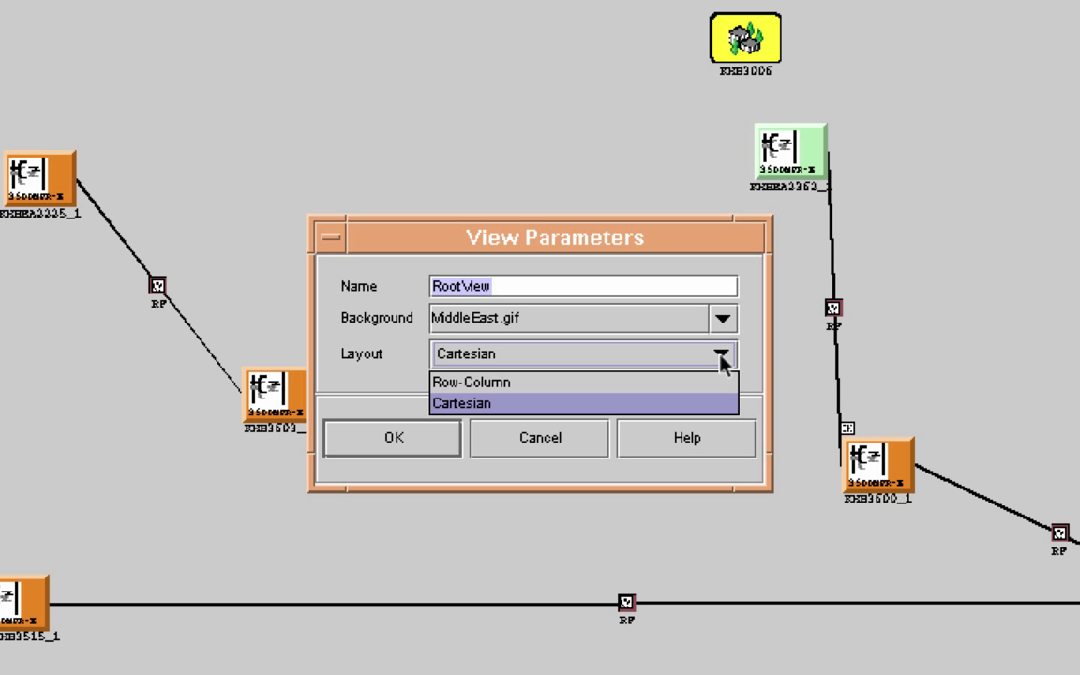
left_click(530, 385)
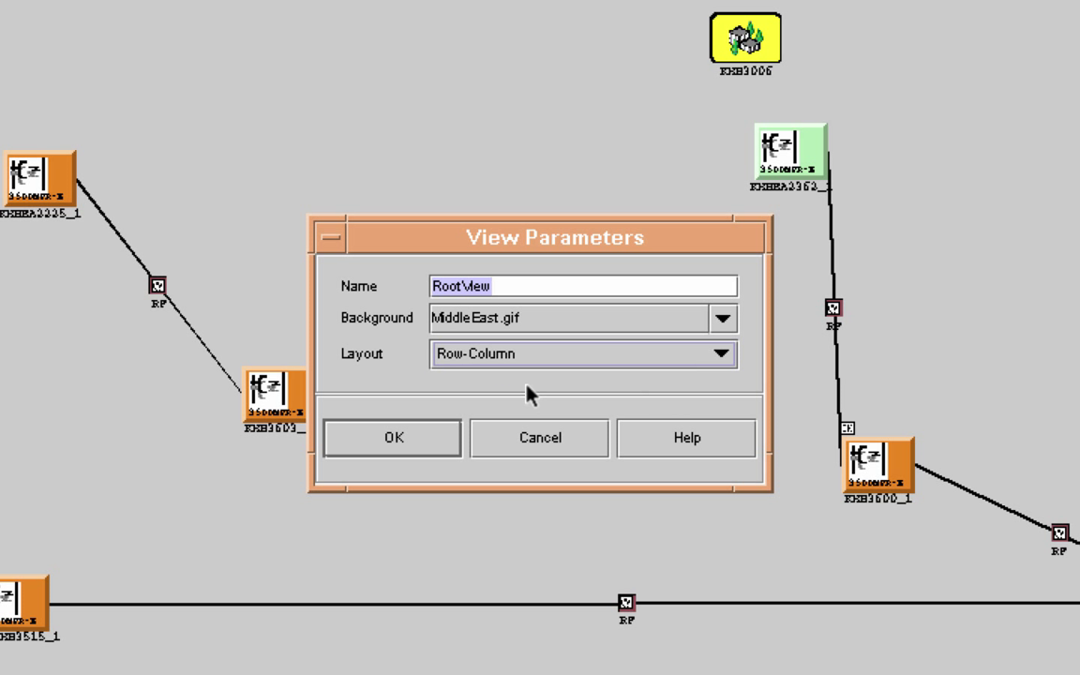
left_click(722, 356)
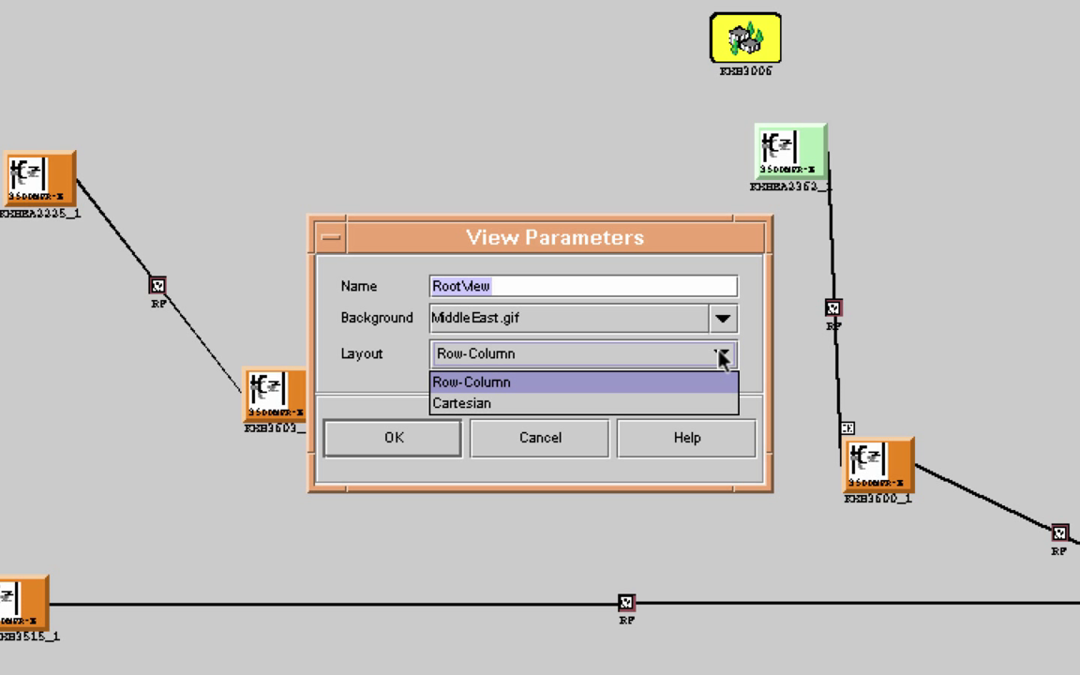
left_click(497, 408)
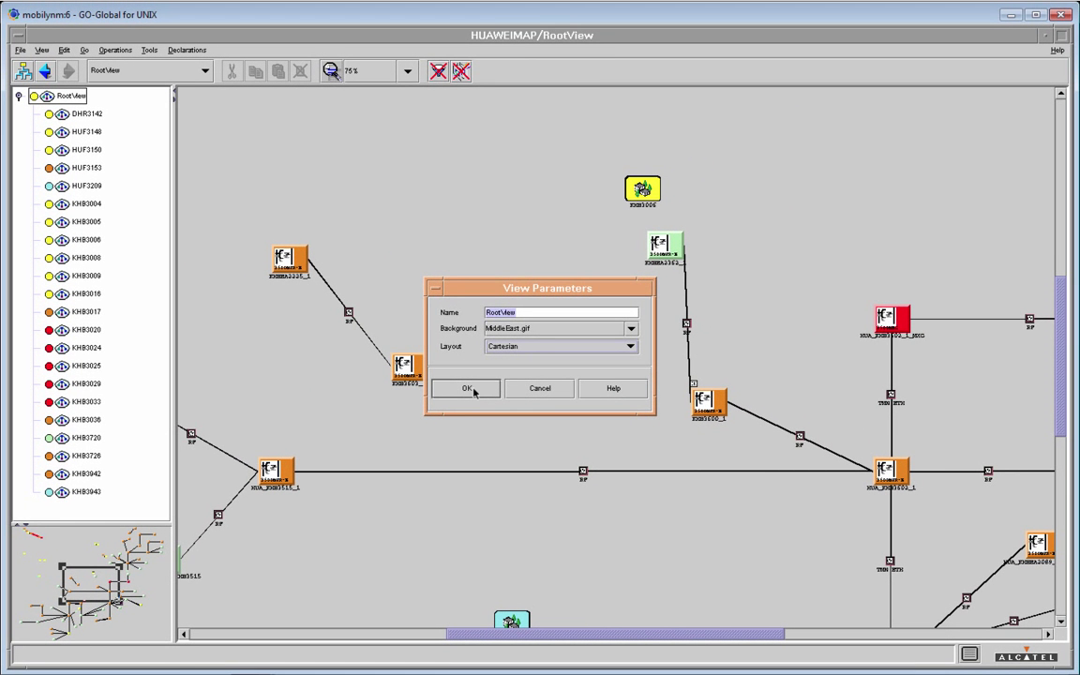
Accept RootView's view parameters and select the Middle East background map in the view.
left_click(474, 390)
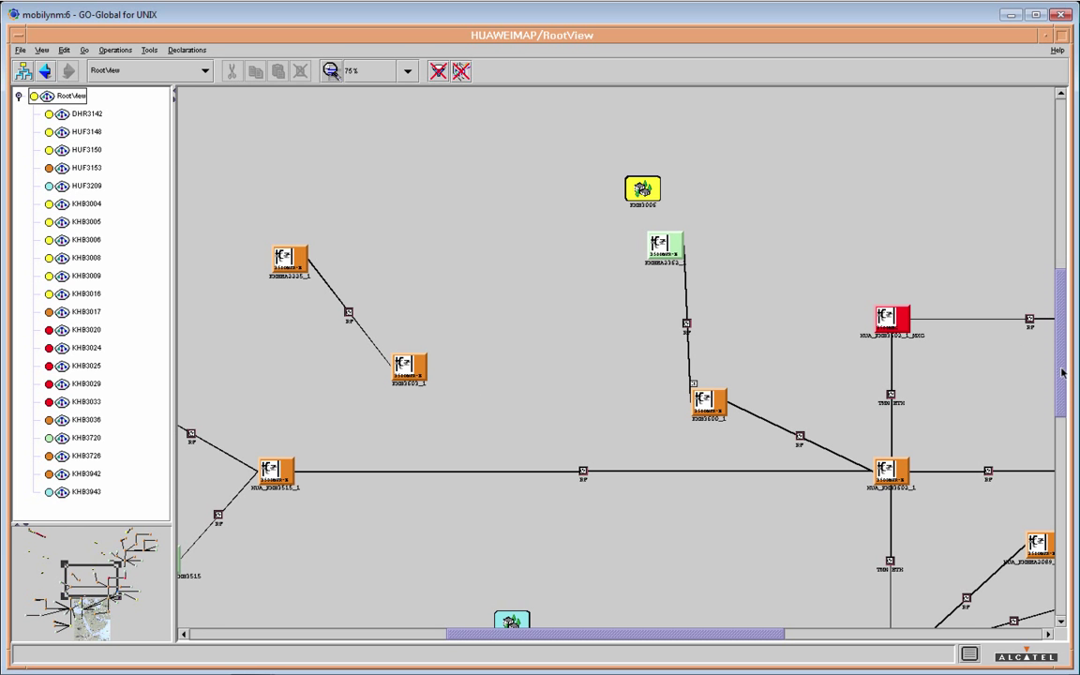
left_click_drag(1061, 302, 1062, 426)
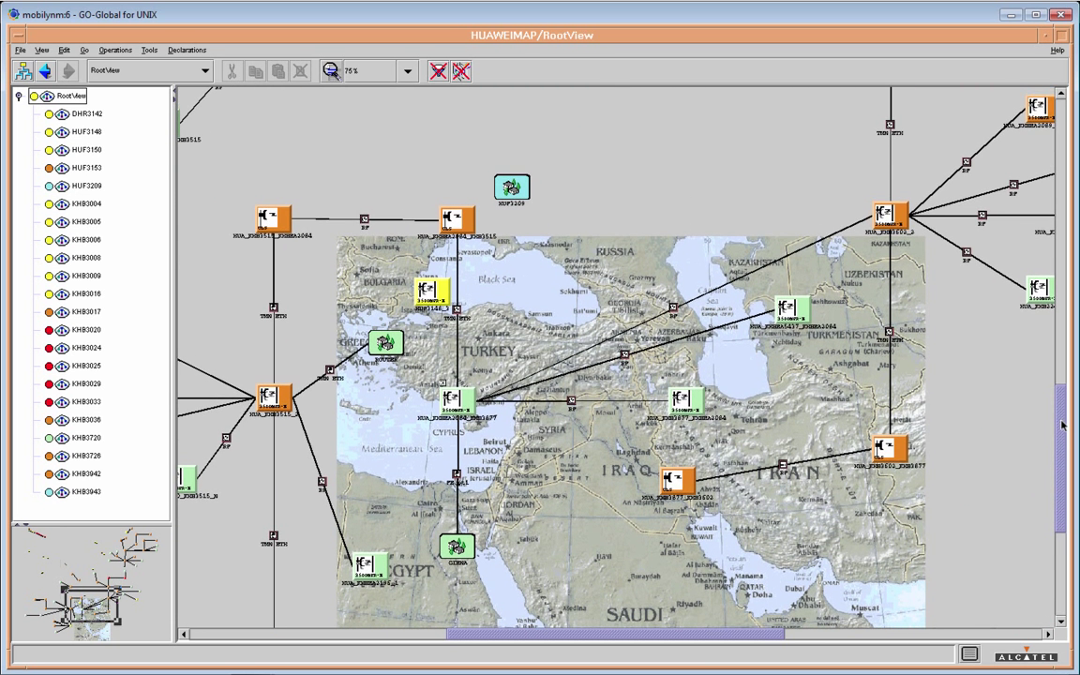
left_click(744, 411)
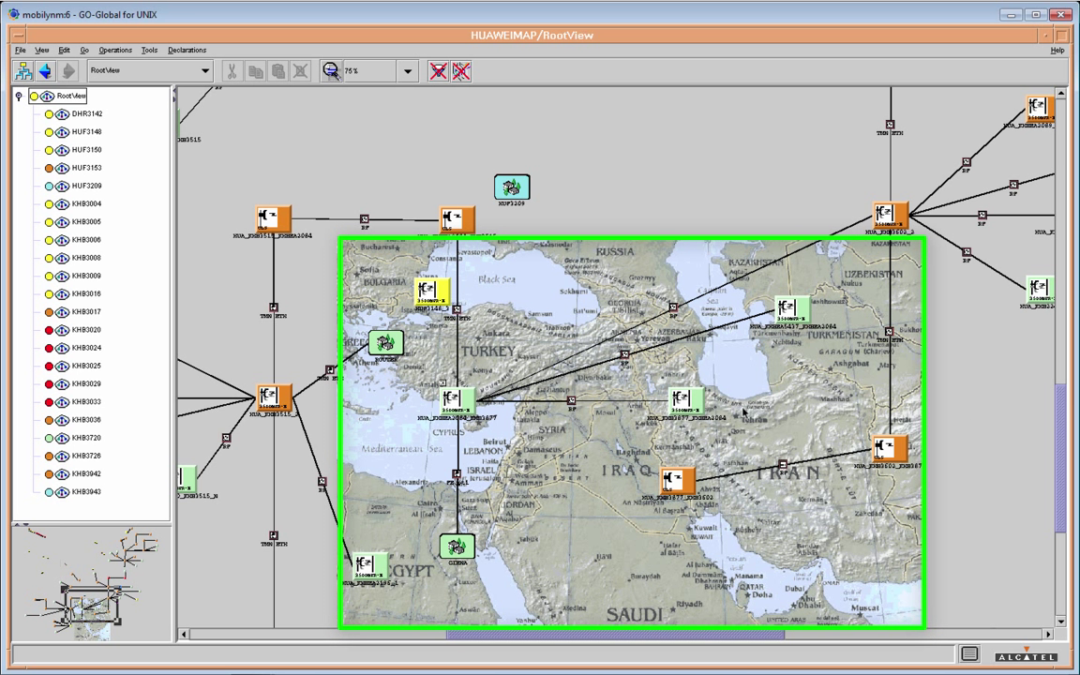
Visit the HUF3148 and HUF3150 submaps and end on the HUF3153 submap.
left_click(91, 133)
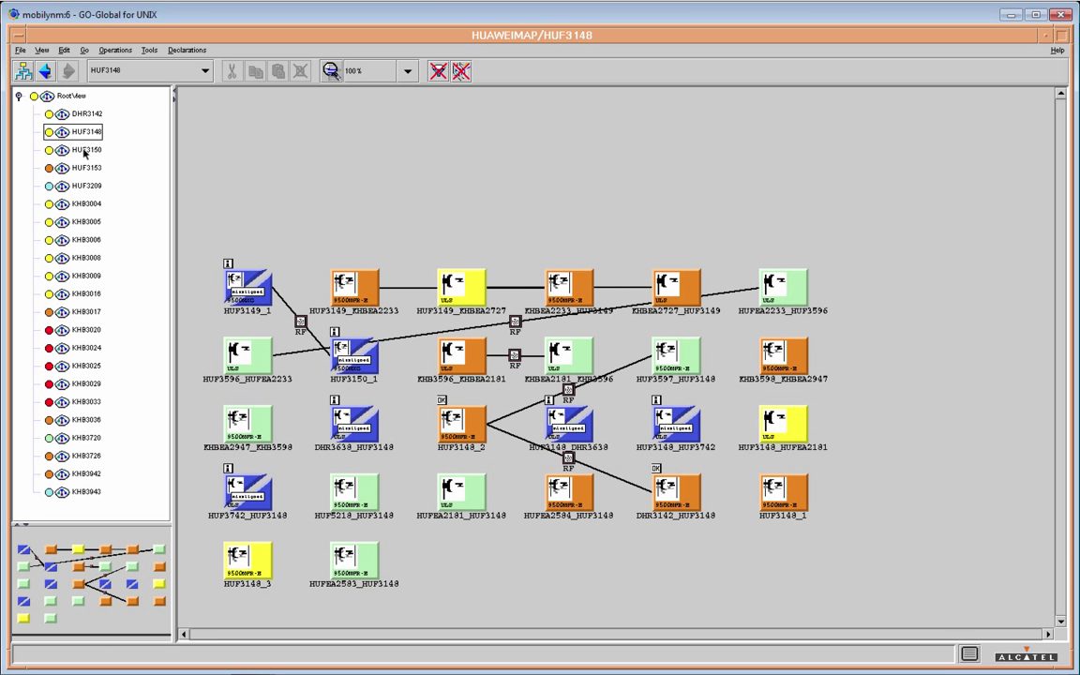
left_click(83, 151)
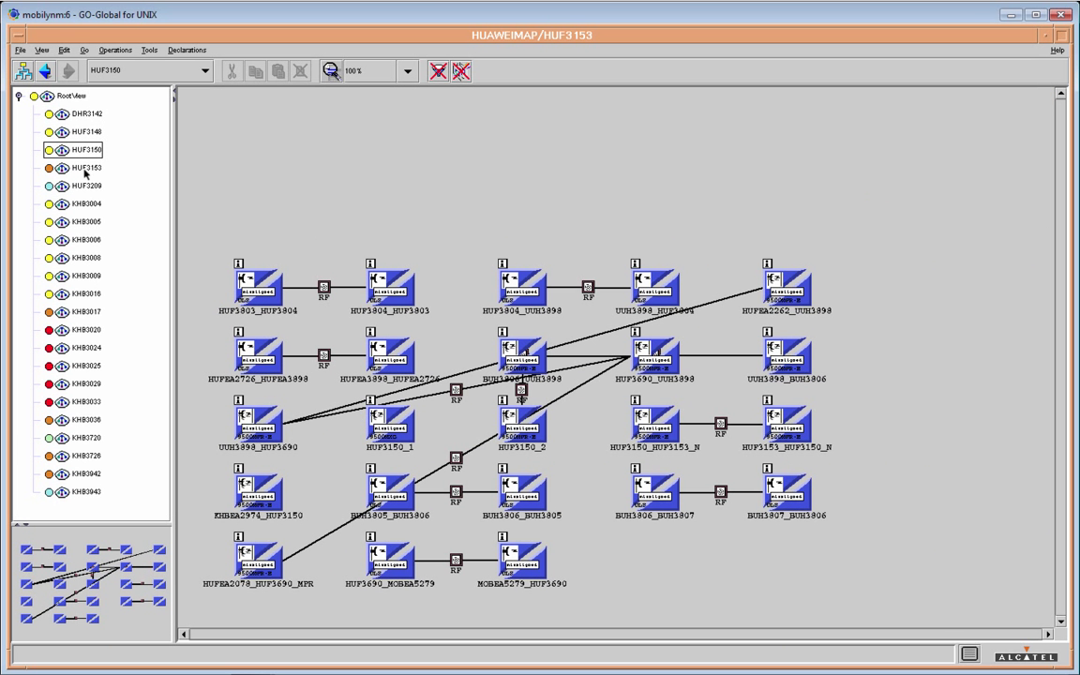
left_click(83, 168)
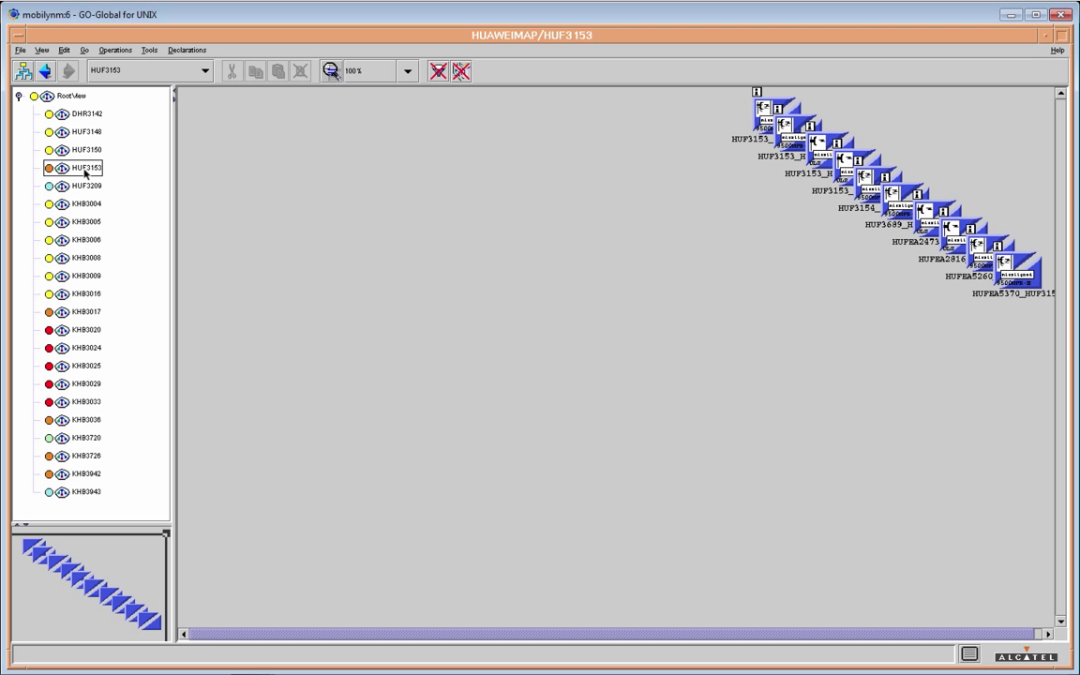
Set the HUF3153 submap's layout to Row-Column in its view parameters, keeping no background.
left_click(42, 50)
left_click(82, 147)
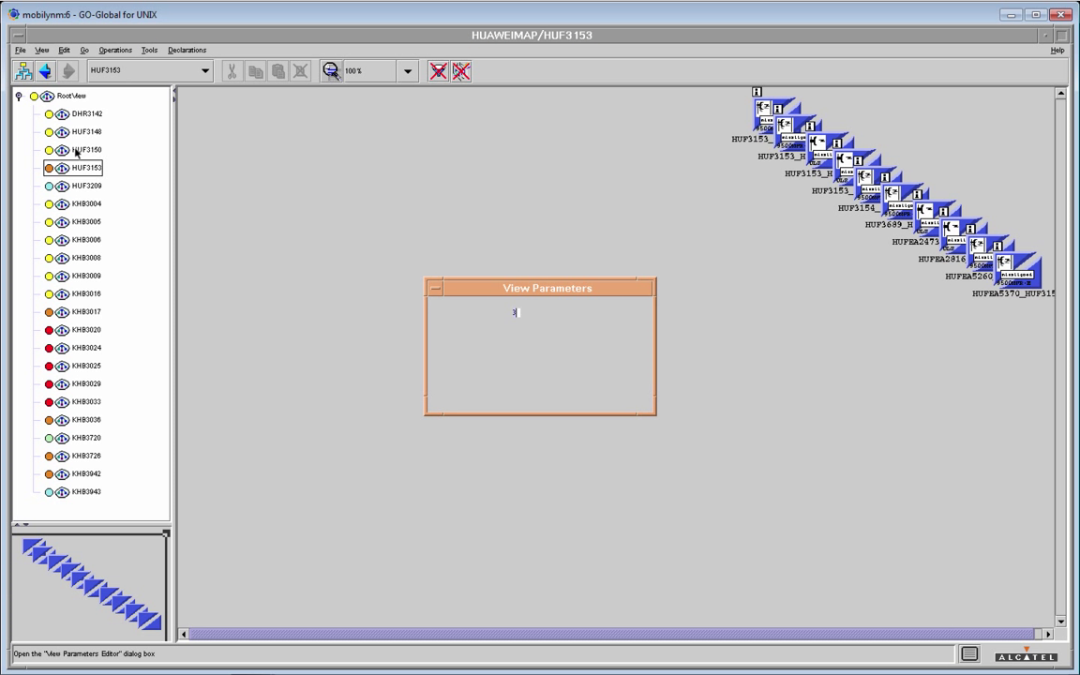
left_click(631, 329)
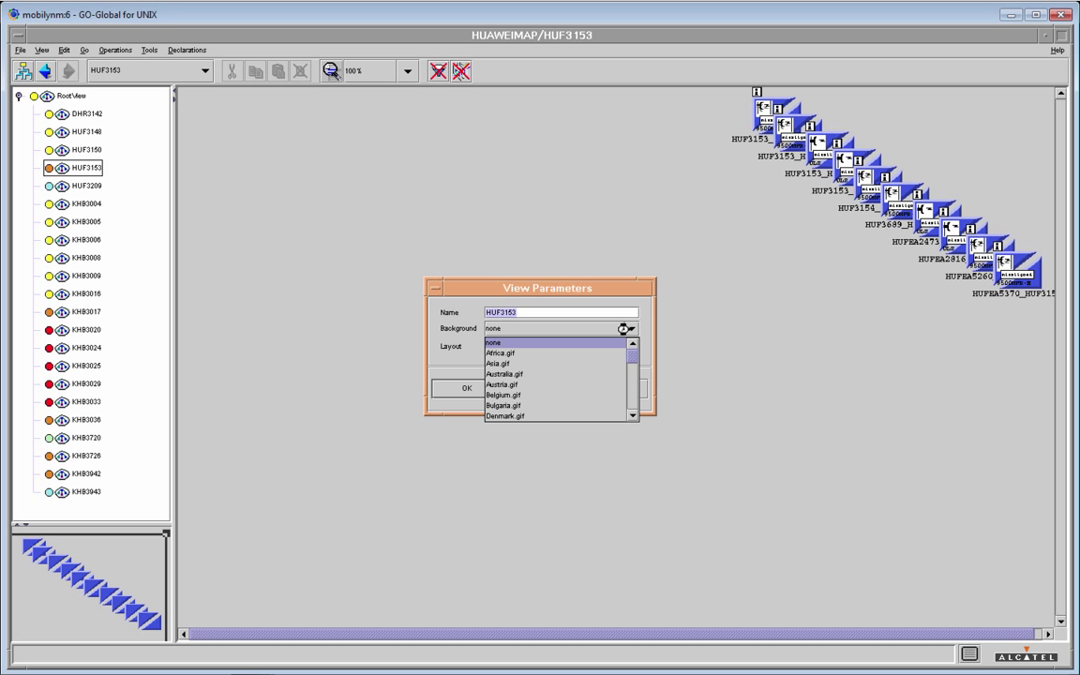
left_click(631, 330)
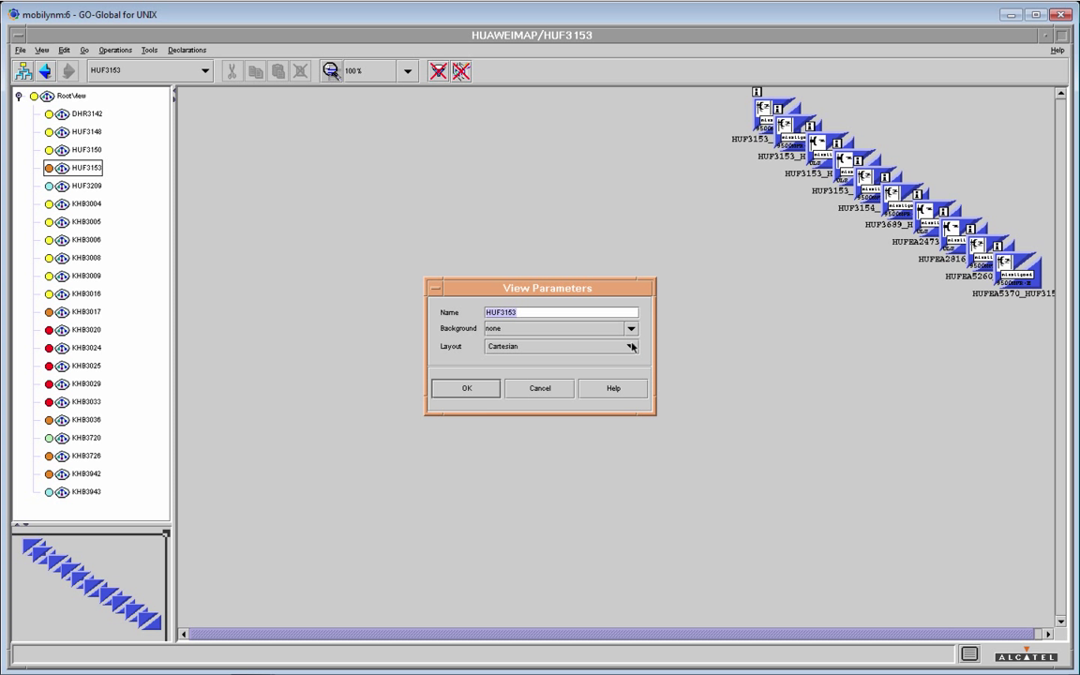
left_click(580, 347)
left_click(536, 361)
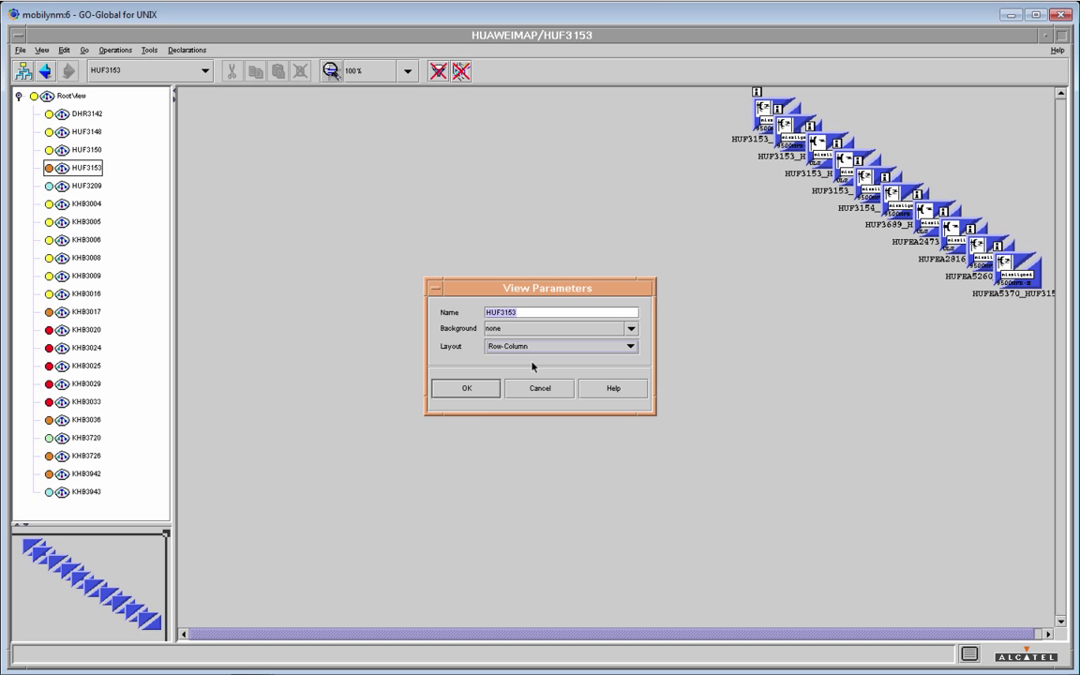
left_click(482, 388)
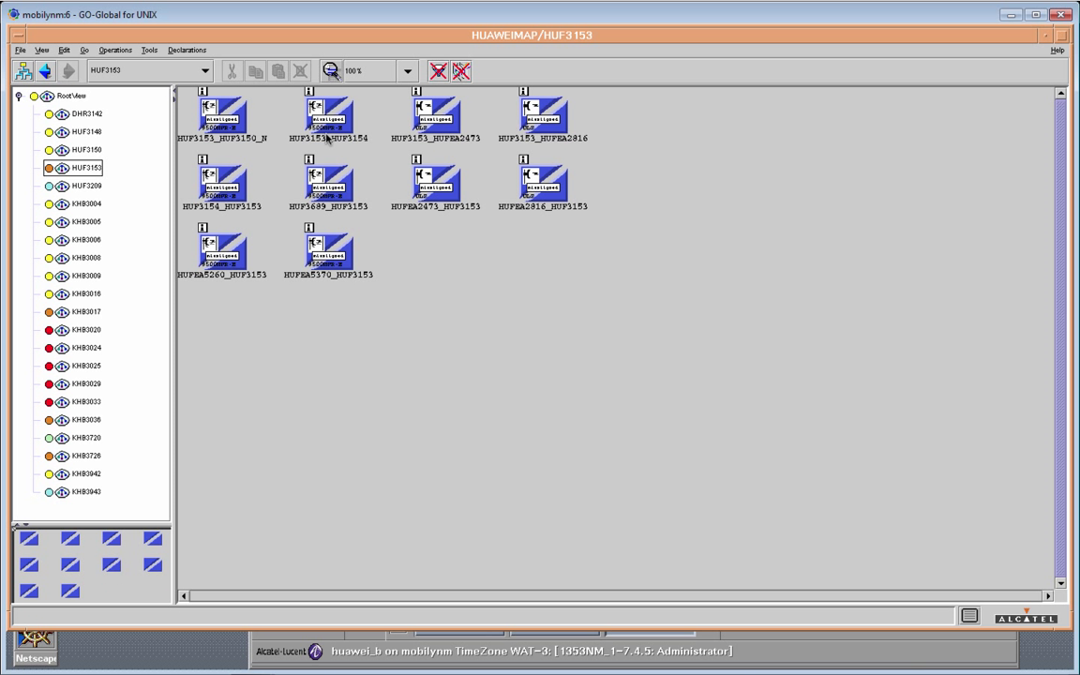
In the display options, try toggling renderer display for Symbol Type through Supervision State and balloon display for Symbol Name through Operational State.
left_click(41, 52)
left_click(66, 161)
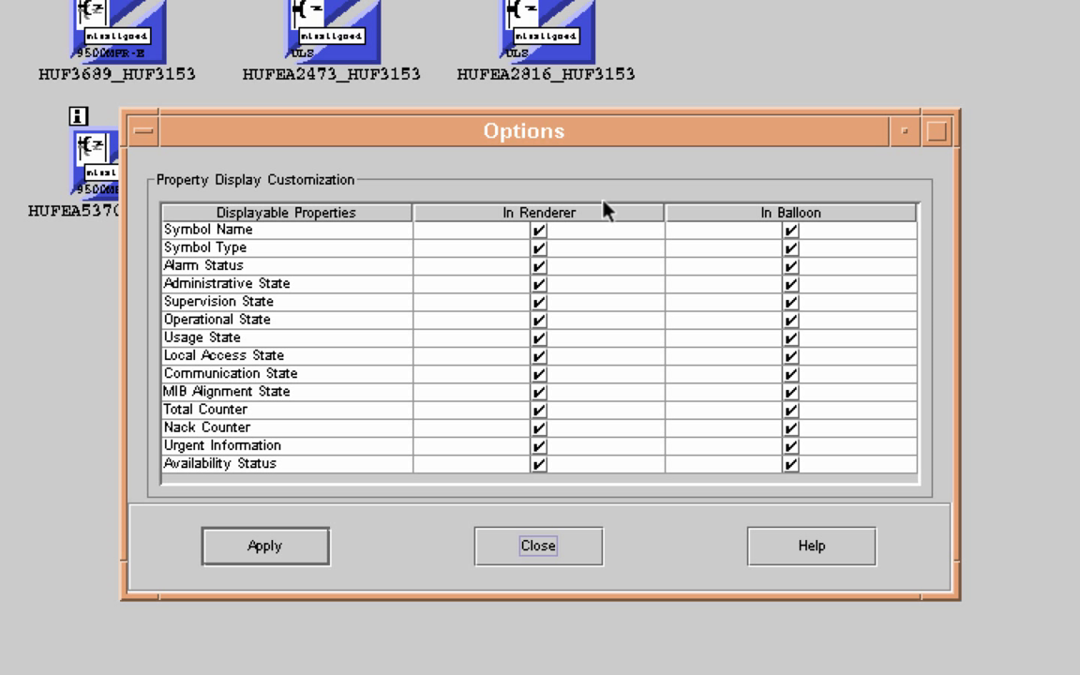
left_click(540, 249)
left_click(539, 267)
left_click(540, 289)
left_click(539, 296)
left_click(793, 267)
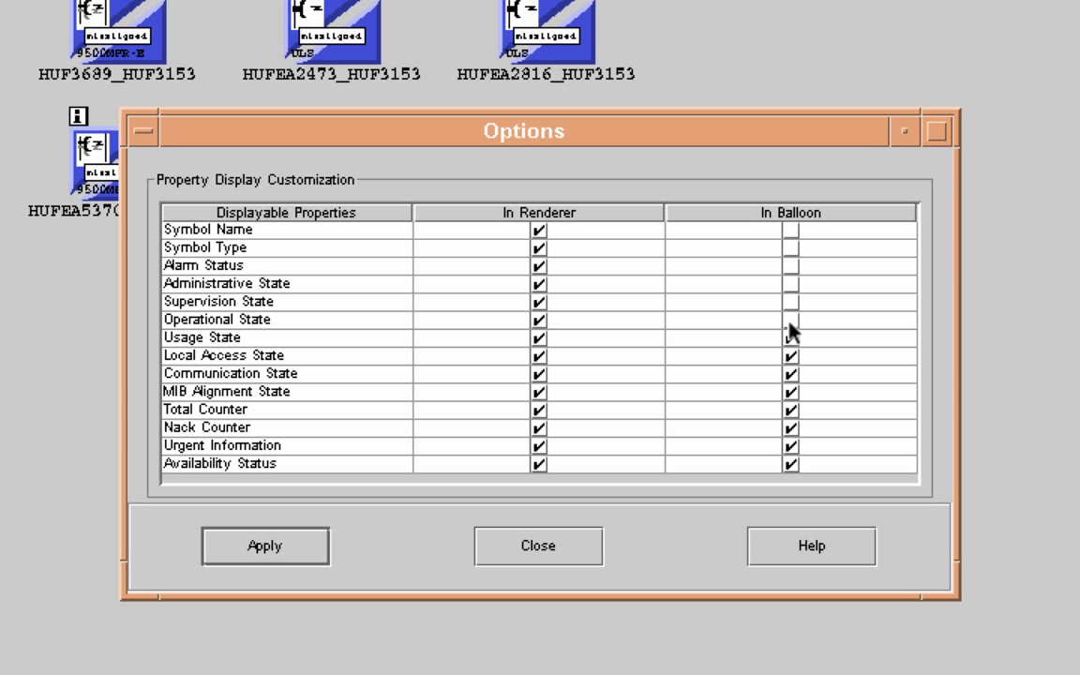
Turn balloon display back on for Symbol Name through Operational State, apply the display options and close them.
left_click(791, 319)
left_click(790, 229)
left_click(293, 545)
left_click(541, 544)
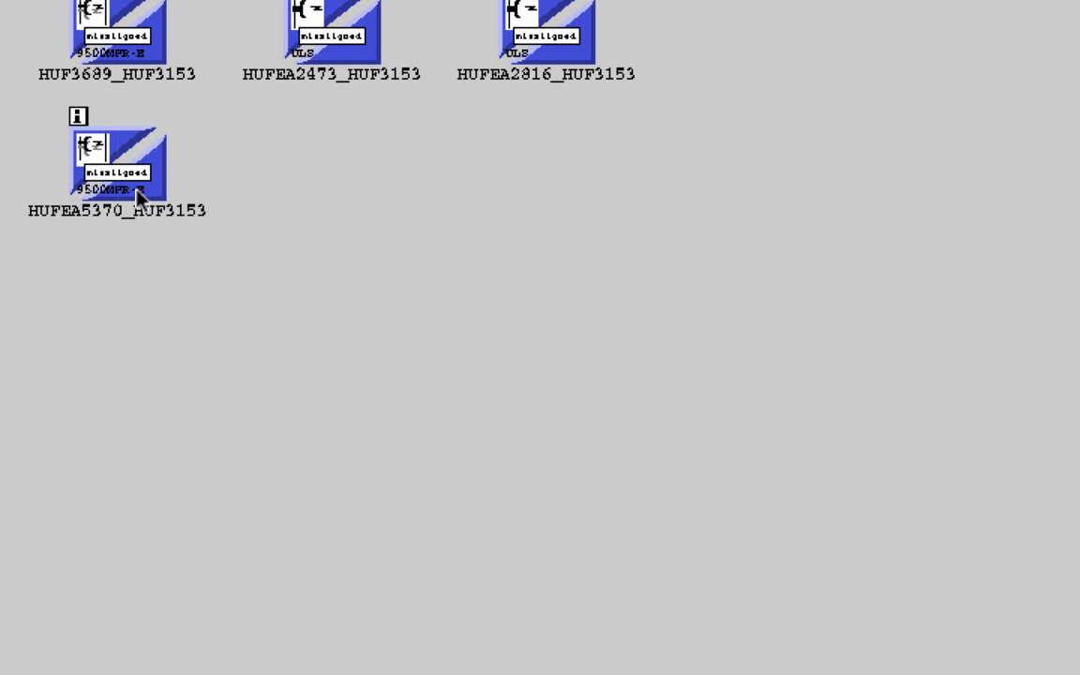
Select the HUFEA5370_HUF3153 element and view its property balloon.
left_click(137, 191)
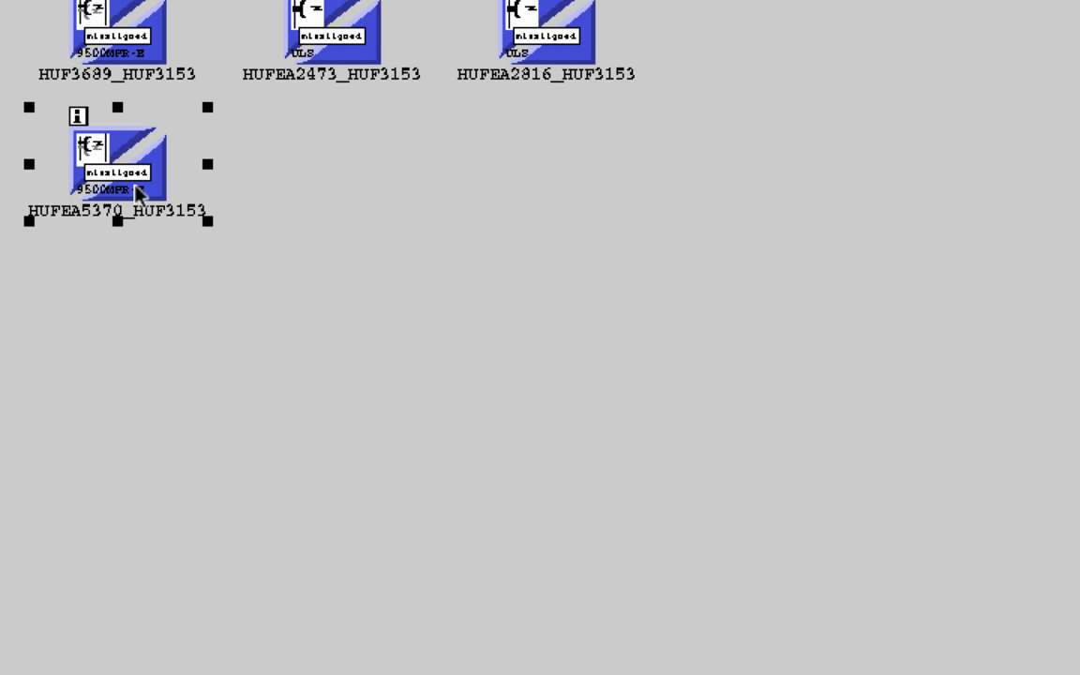
mouse_move(138, 193)
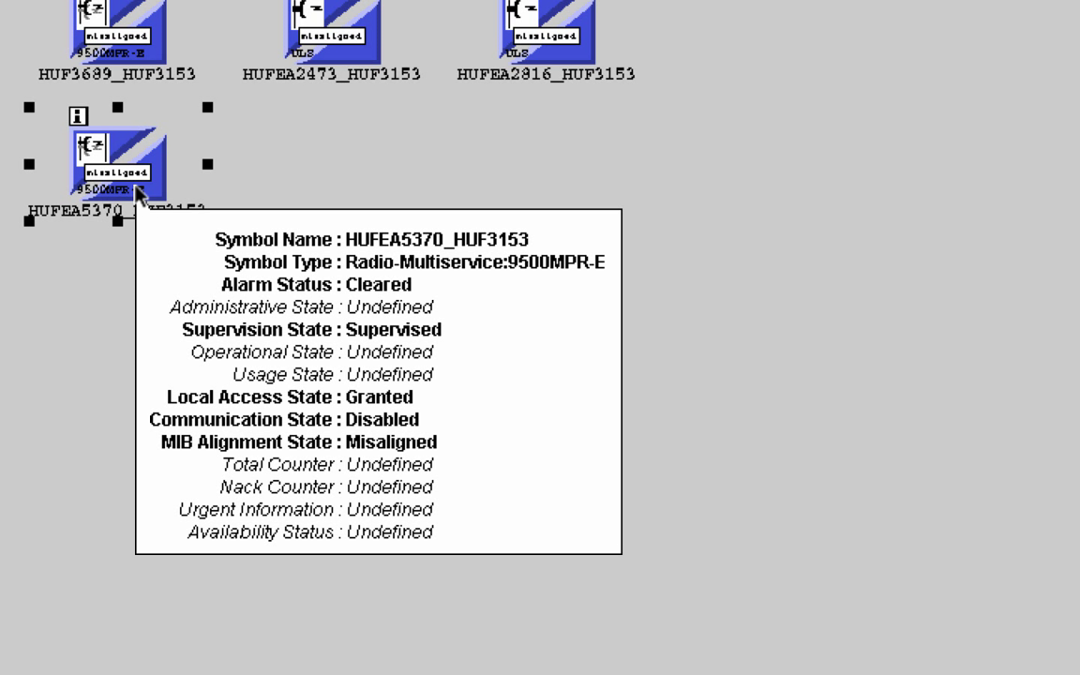